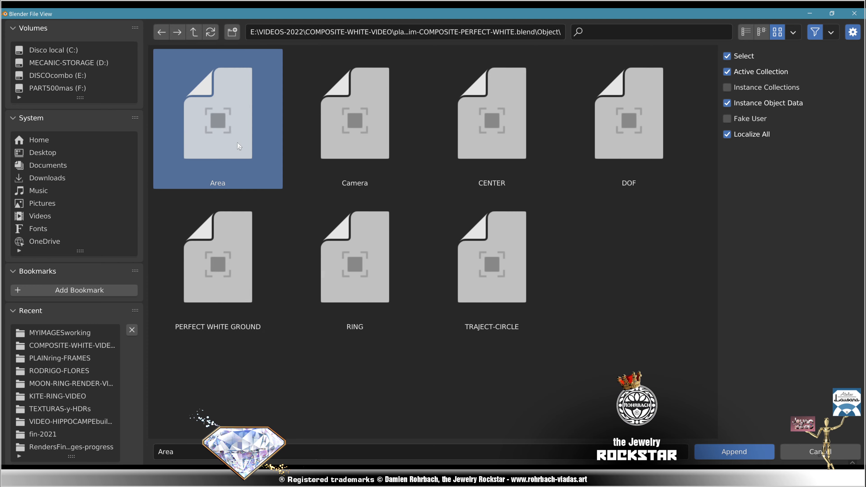
Append the Area, PERFECT WHITE GROUND, RING and DOF objects from the source blend file to the scene.
ctrl+click(218, 260)
ctrl+click(400, 295)
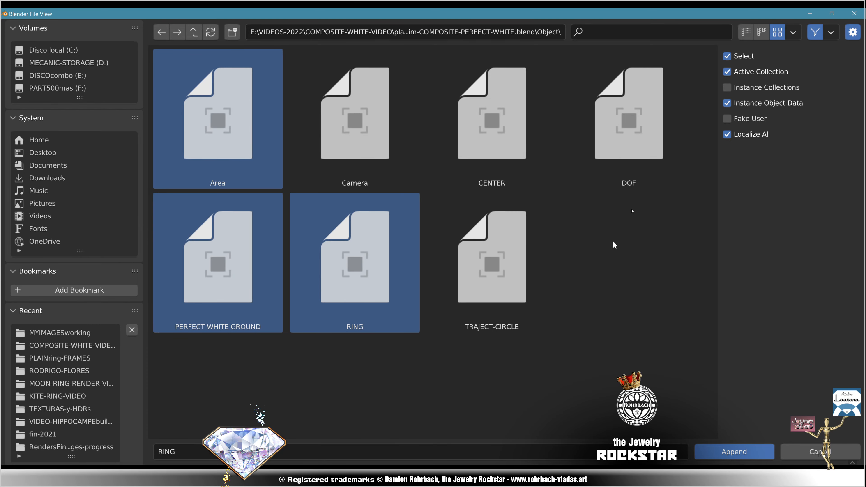
ctrl+click(630, 120)
key(Return)
middle_drag(420, 269, 446, 261)
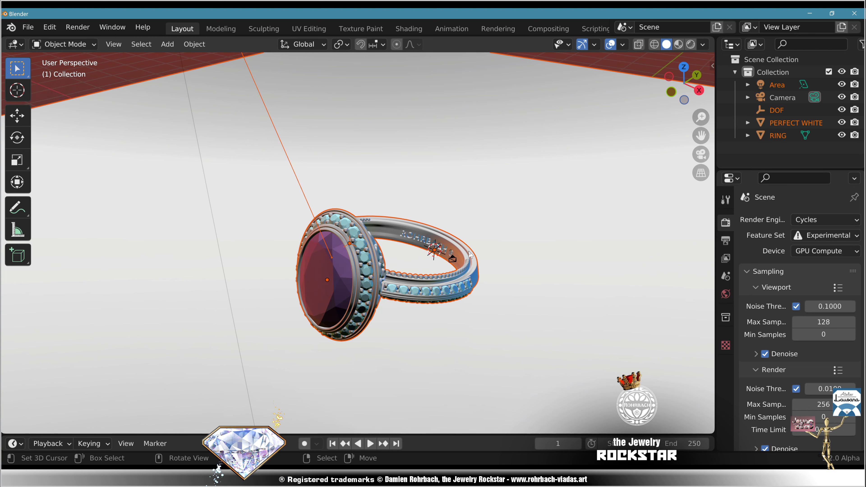
Select the white ground plane and display the viewport in rendered shading.
click(502, 191)
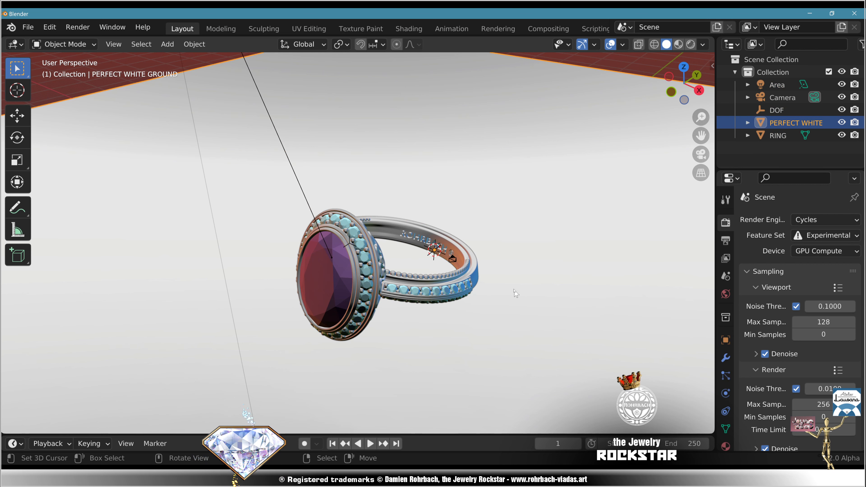
scroll(516, 293, down, 2)
middle_drag(486, 277, 420, 279)
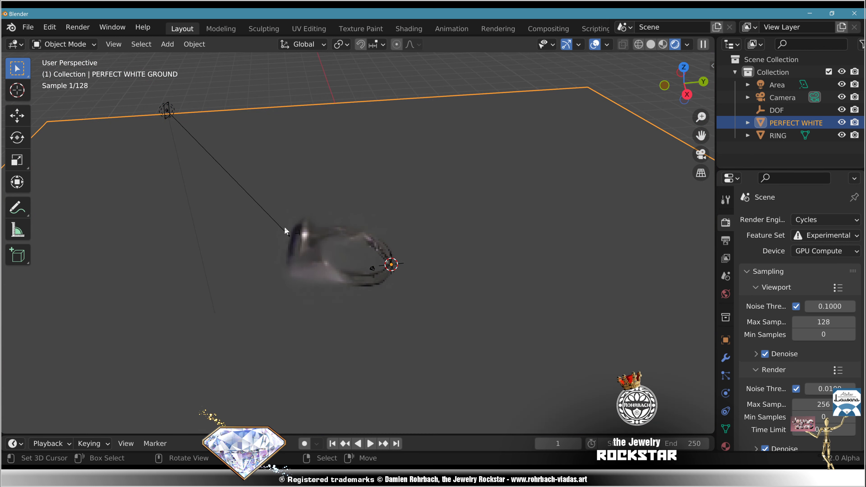
middle_drag(284, 226, 387, 238)
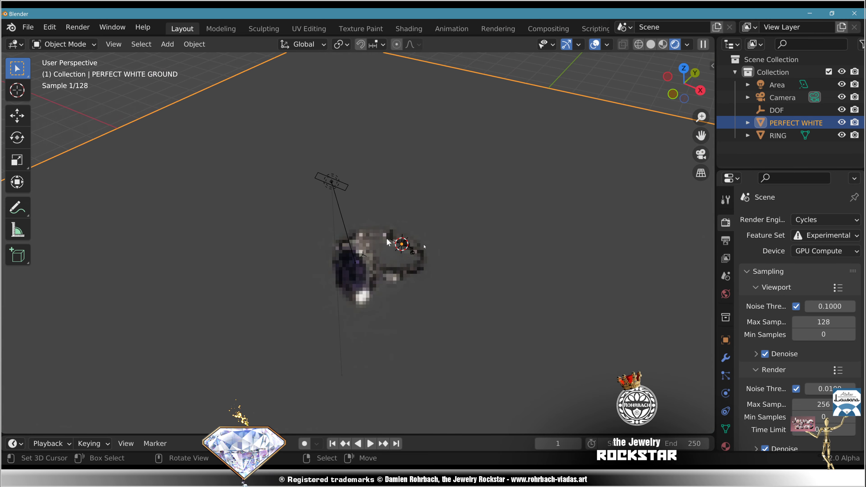
Give the world background colour an Environment Texture and load uffiziBLURED.exr as its image.
click(726, 294)
click(793, 299)
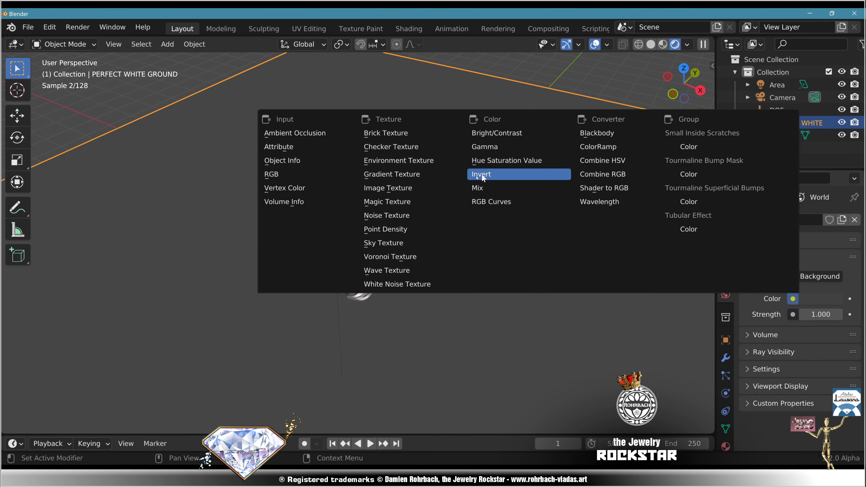
click(438, 160)
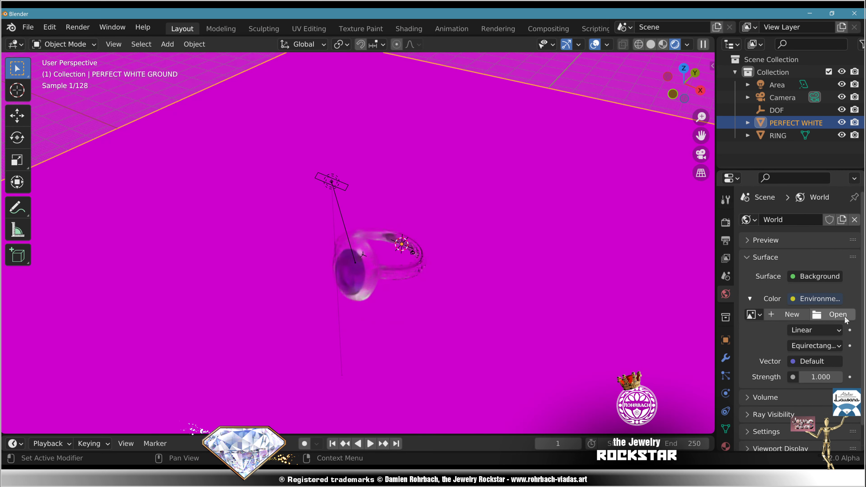
click(846, 316)
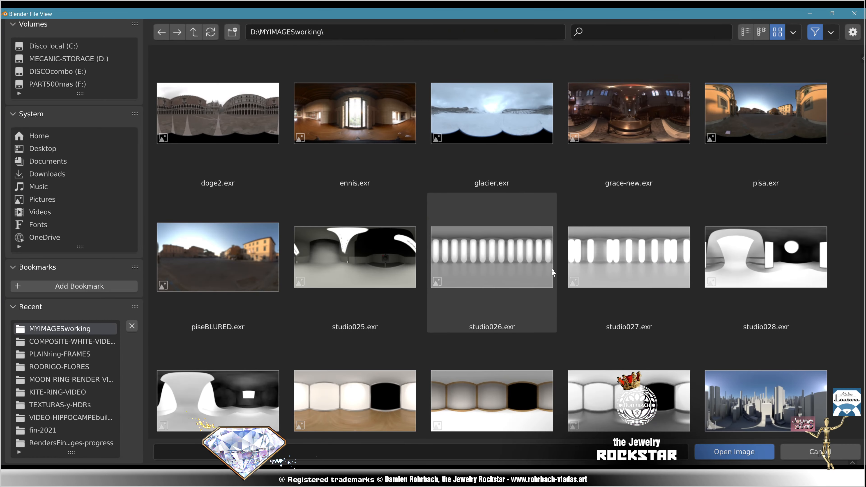
scroll(500, 315, down, 5)
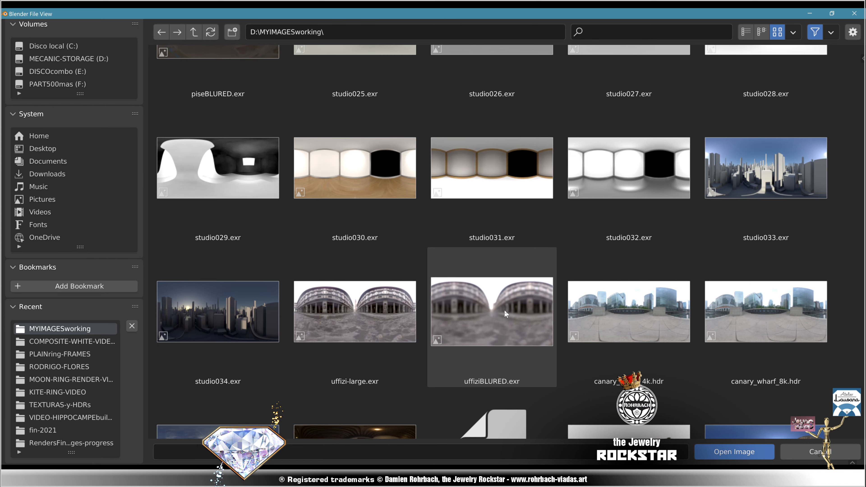
double_click(504, 309)
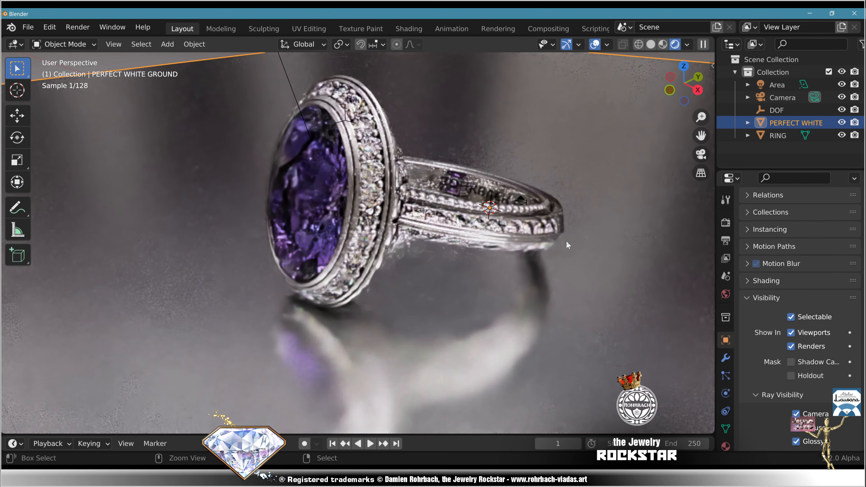
Save the scene as COMPOSITE-VIDEO.blend.
key(ctrl+s)
double_click(430, 167)
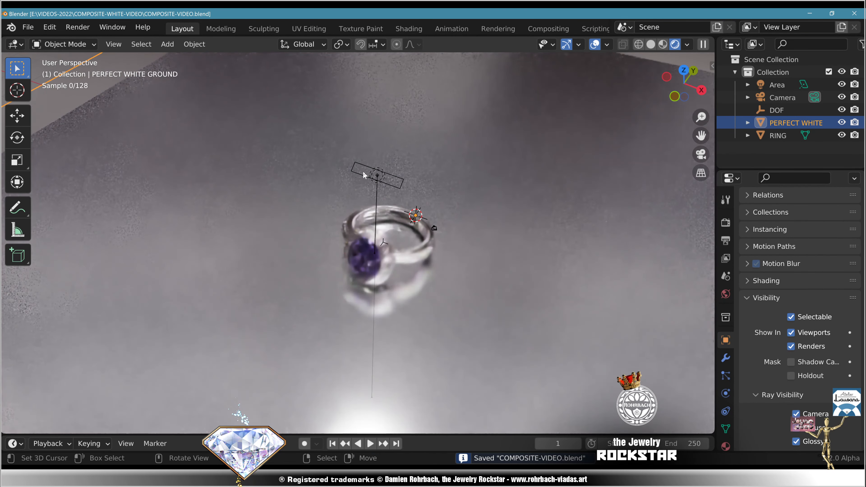
Examine the area light's power, shape and size settings, and inspect the ring and its reflection on the ground.
click(381, 183)
click(726, 393)
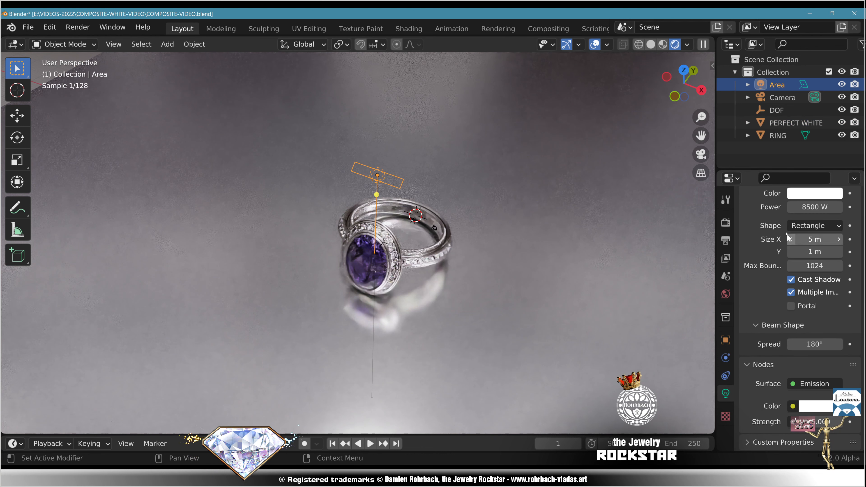
scroll(782, 240, up, 3)
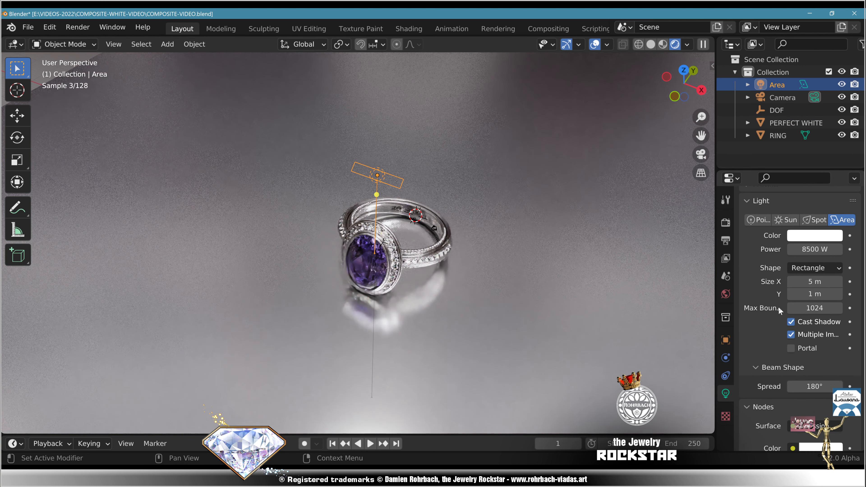
scroll(772, 311, down, 3)
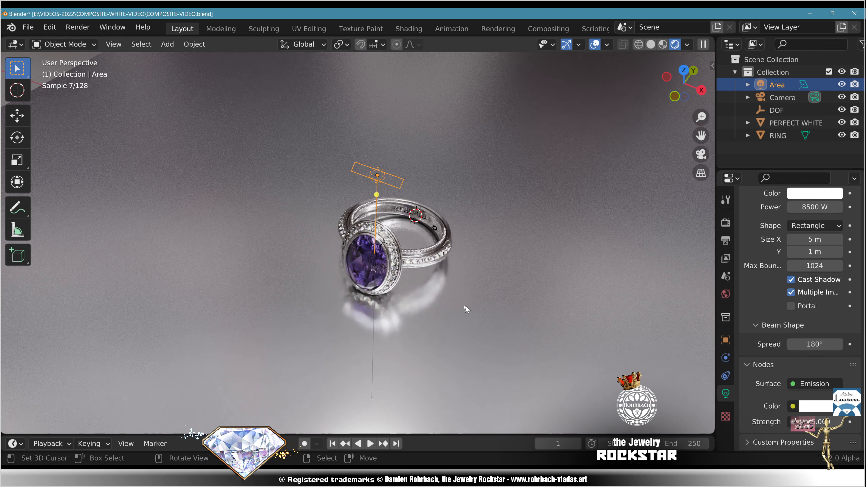
middle_drag(466, 295, 425, 263)
scroll(482, 300, up, 6)
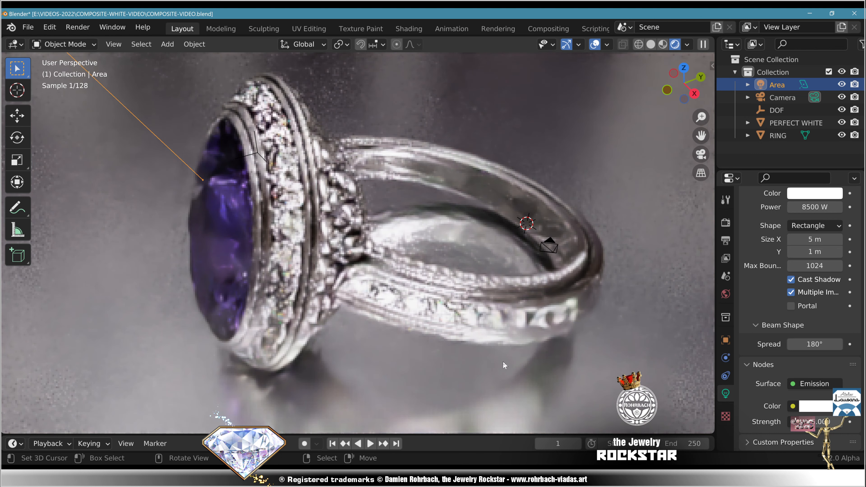
click(580, 373)
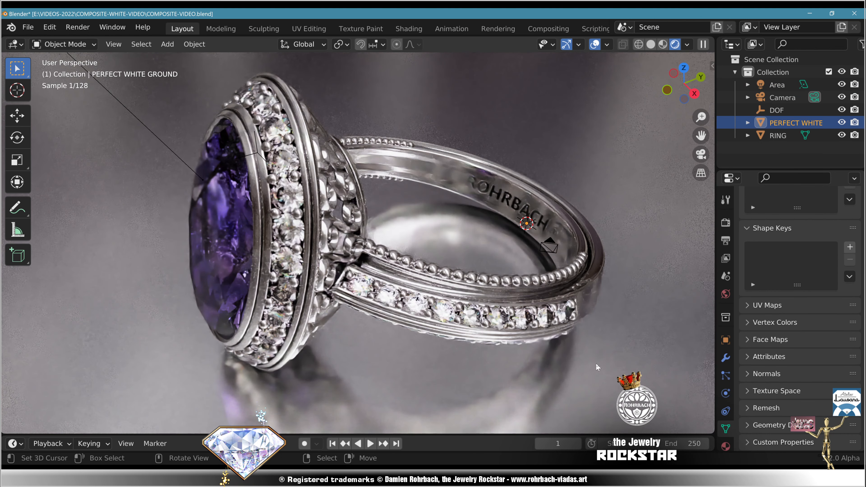
scroll(446, 276, down, 6)
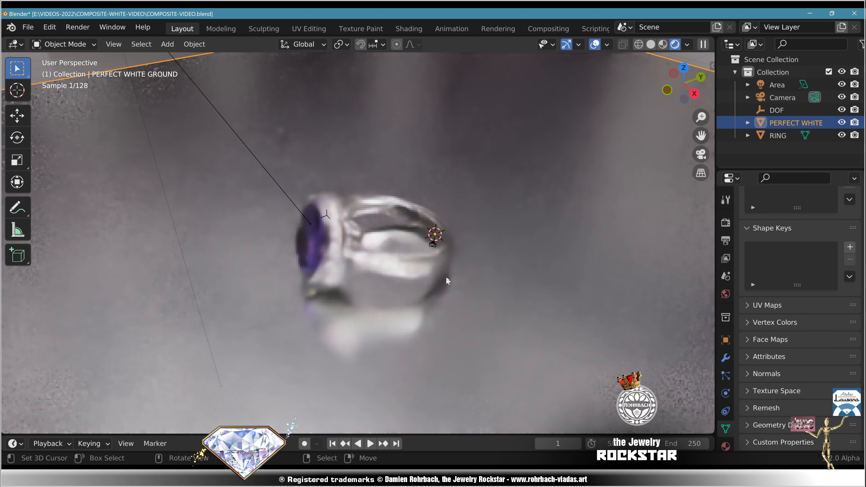
middle_drag(446, 277, 381, 262)
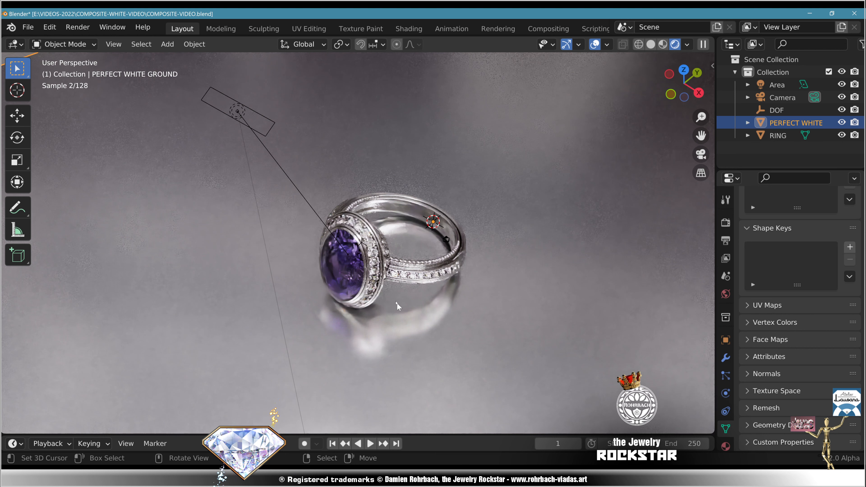
Enable depth of field on the camera and set the DOF empty as its focus object.
scroll(680, 136, up, 4)
click(781, 98)
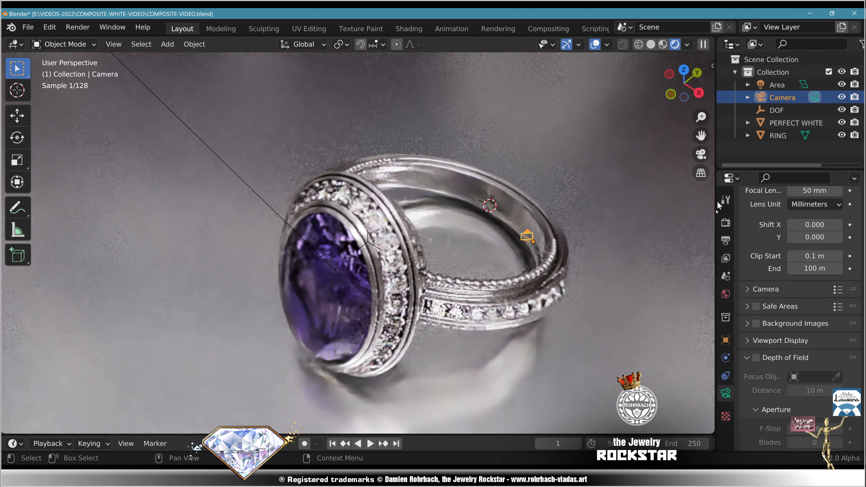
click(756, 358)
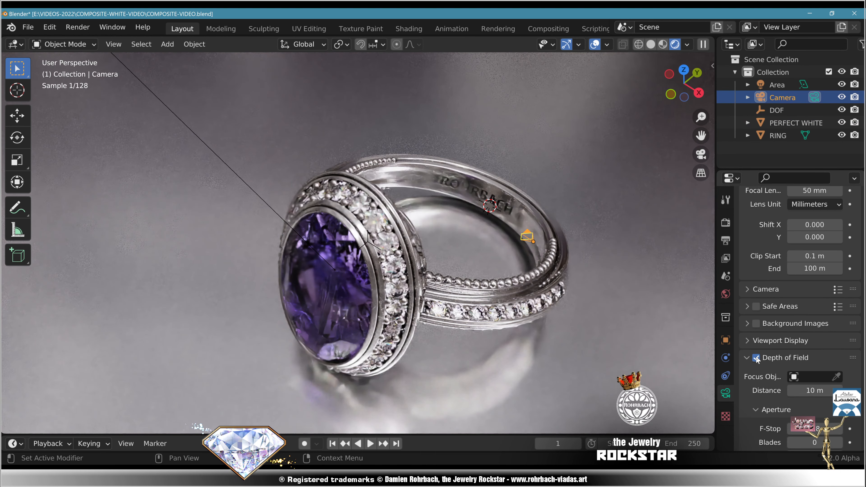
click(814, 377)
click(743, 269)
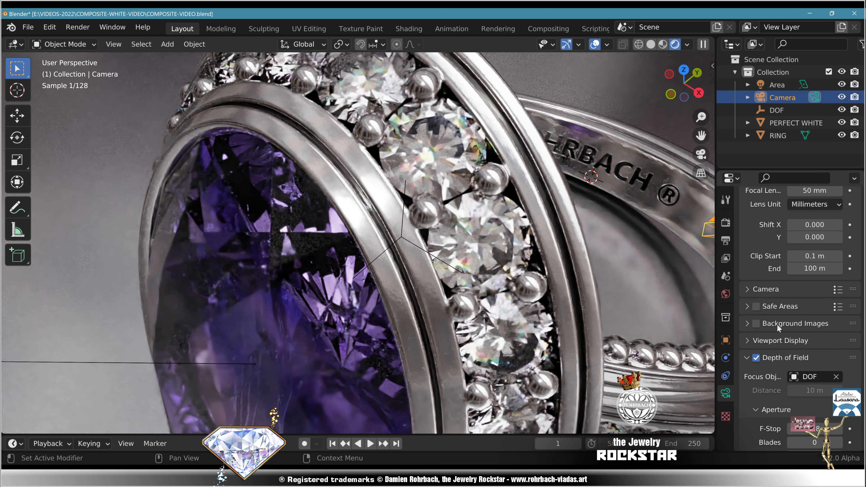
scroll(785, 330, down, 3)
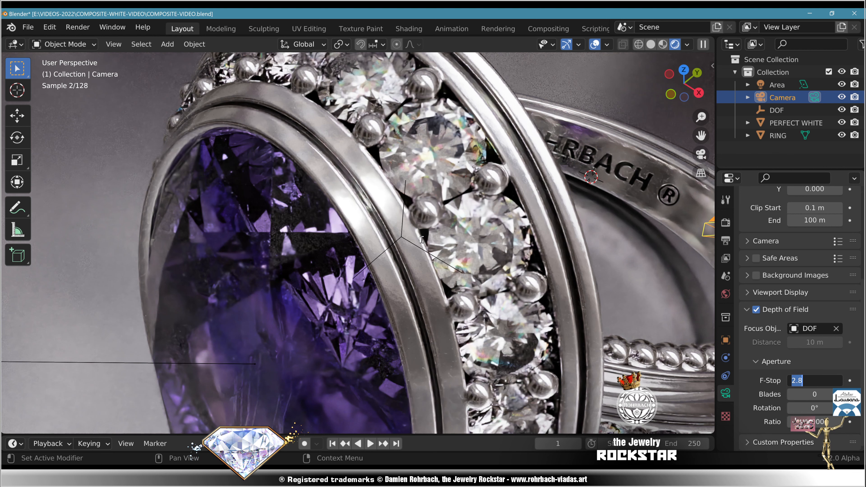
Align the camera to a side view of the ring, move it to frame the ring, and save the file.
key(KP_0)
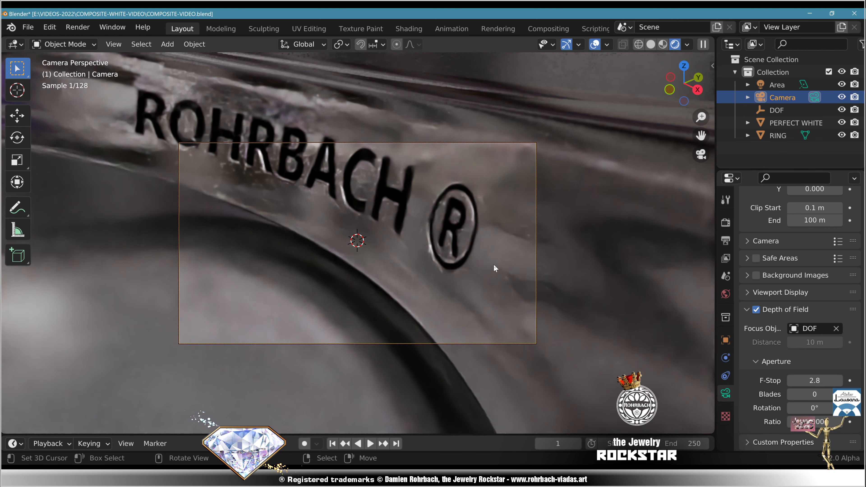
middle_drag(496, 247, 484, 239)
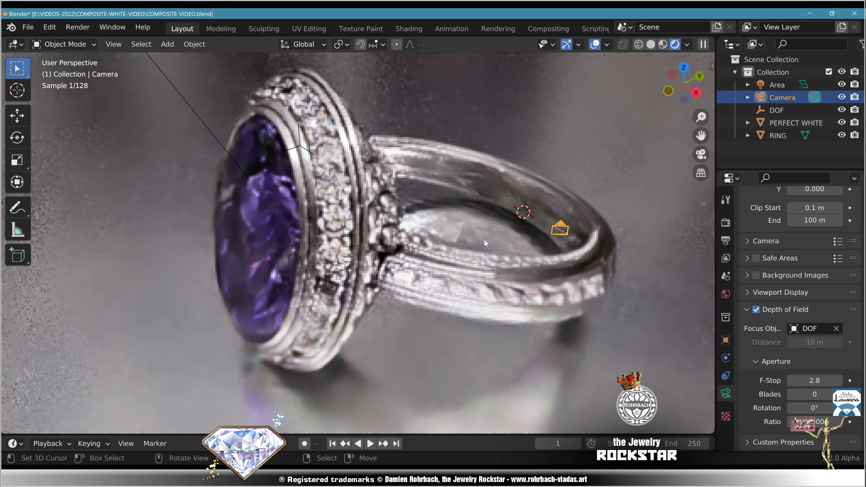
scroll(513, 227, down, 3)
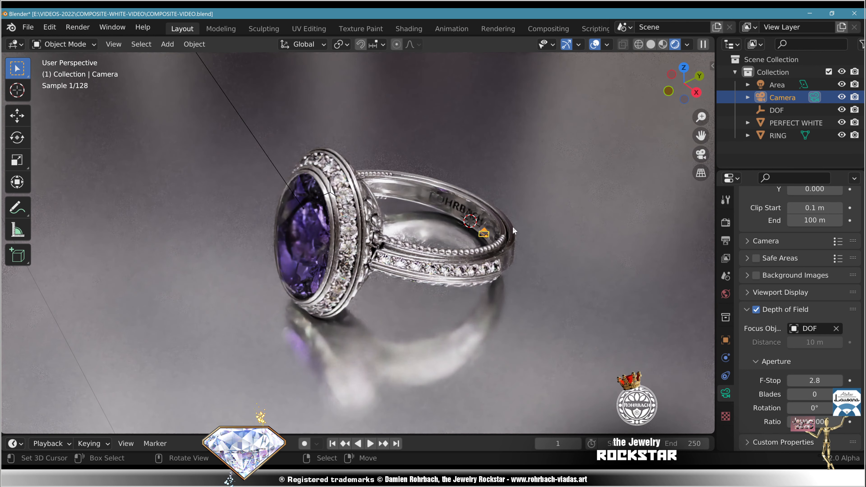
key(KP_0)
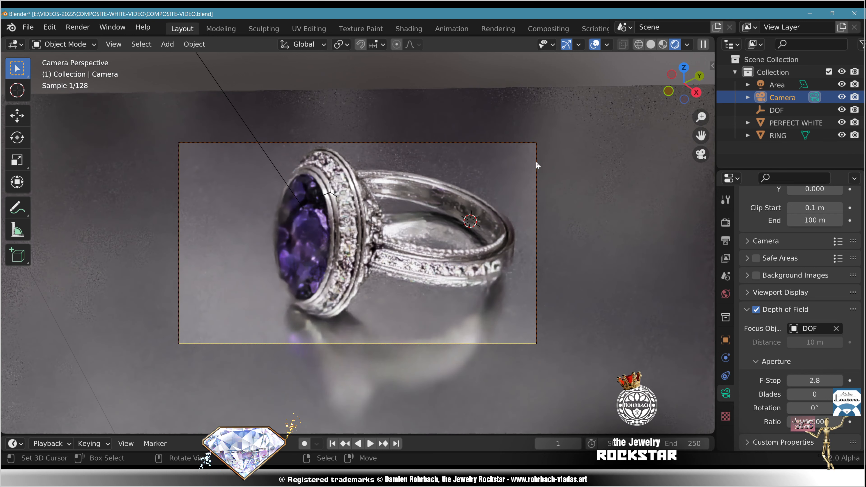
key(g)
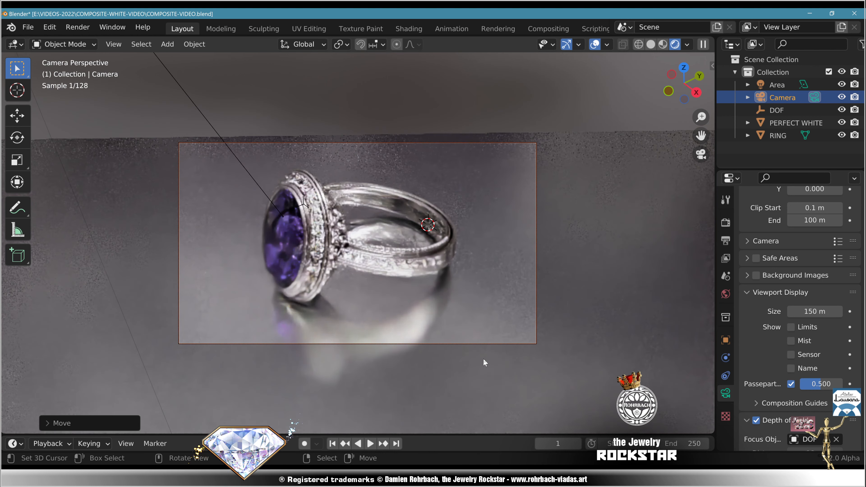
key(ctrl+s)
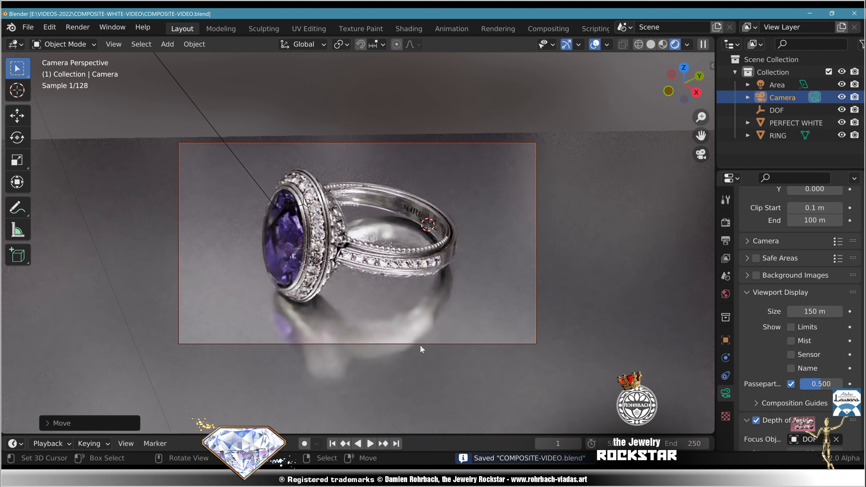
Place the 3D cursor off the ring, on the empty ground beside the band.
scroll(369, 326, up, 3)
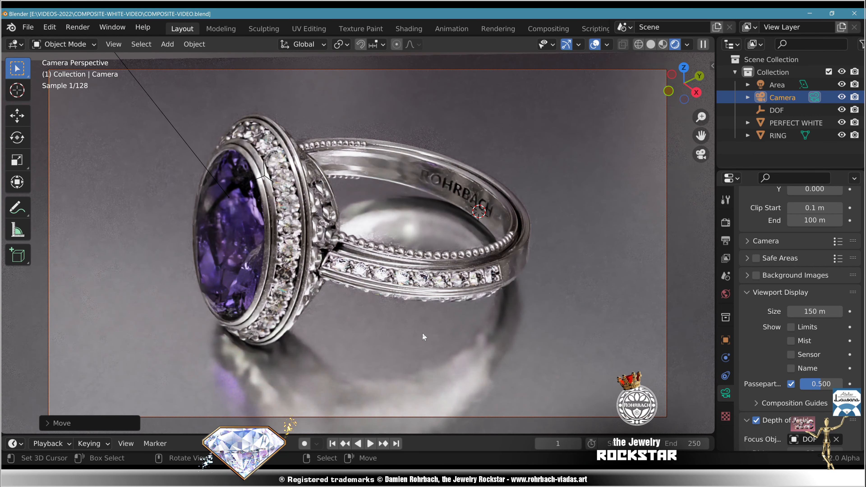
click(557, 219)
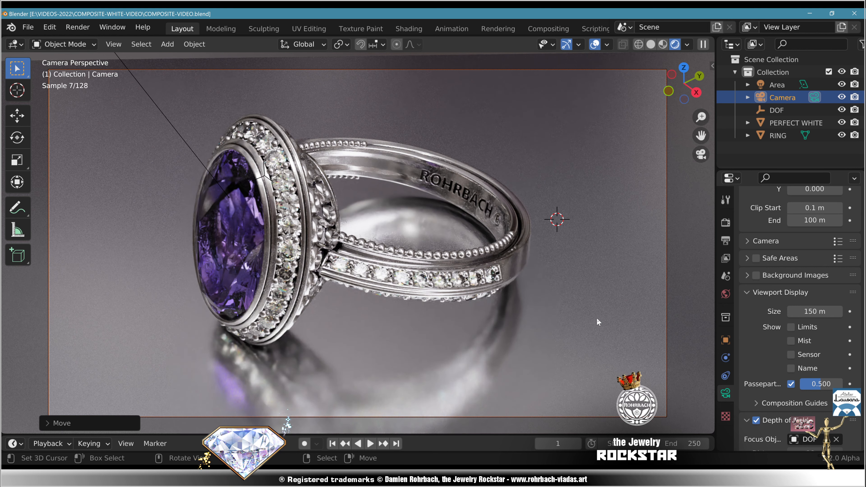
Turn off viewport denoising in the Cycles sampling settings.
click(726, 222)
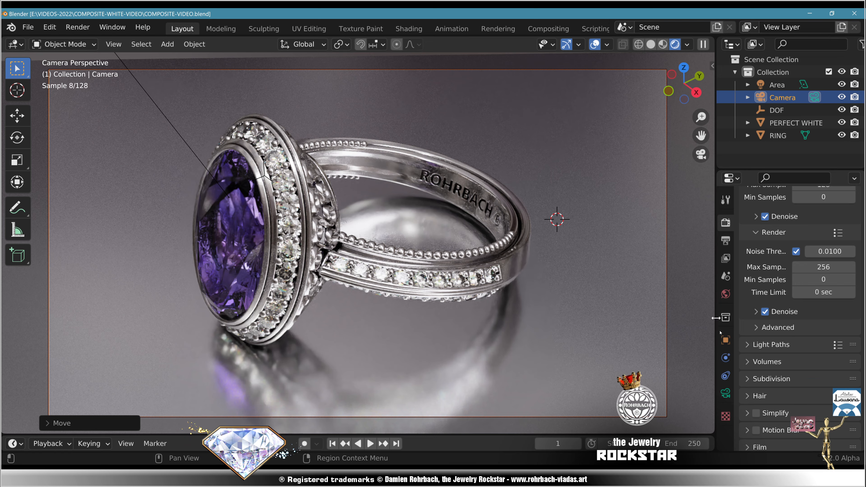
scroll(749, 317, down, 2)
scroll(754, 307, up, 6)
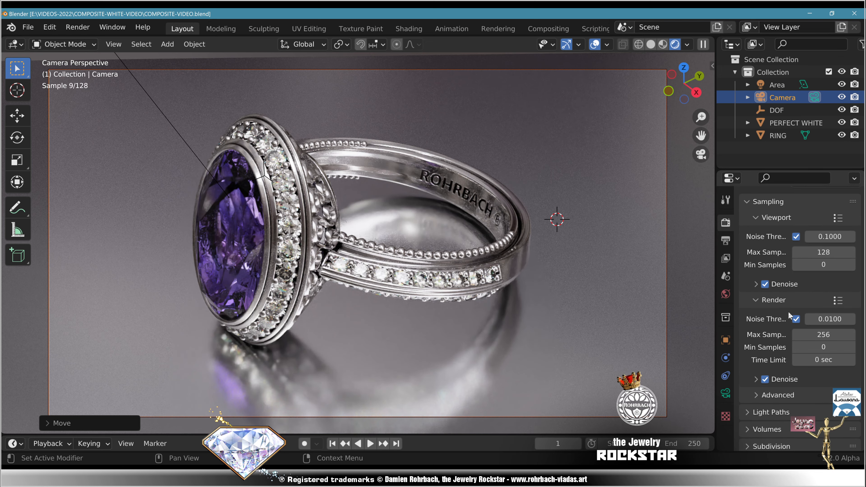
click(765, 284)
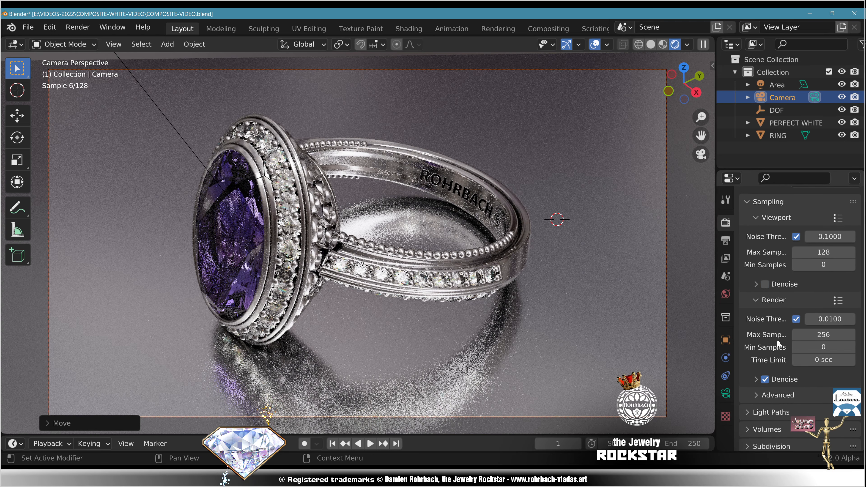
Set the render's maximum samples to 320 and expand the render denoising options.
click(829, 335)
text(320)
key(Return)
scroll(761, 342, down, 3)
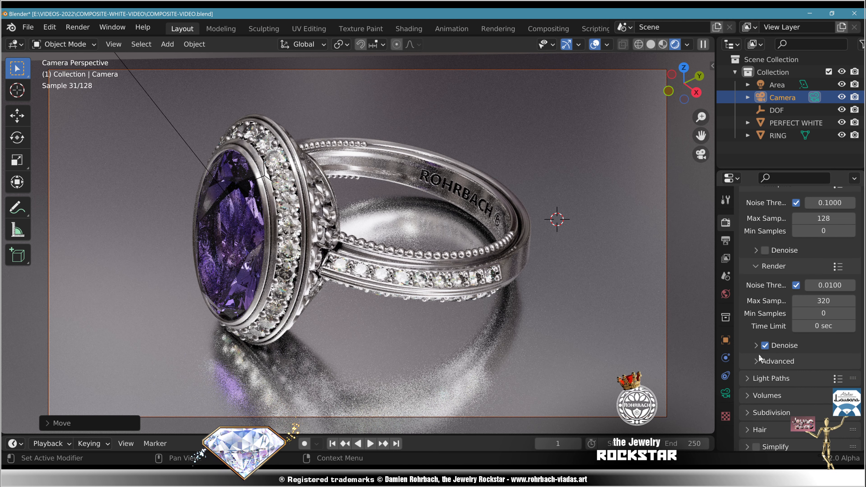
click(756, 346)
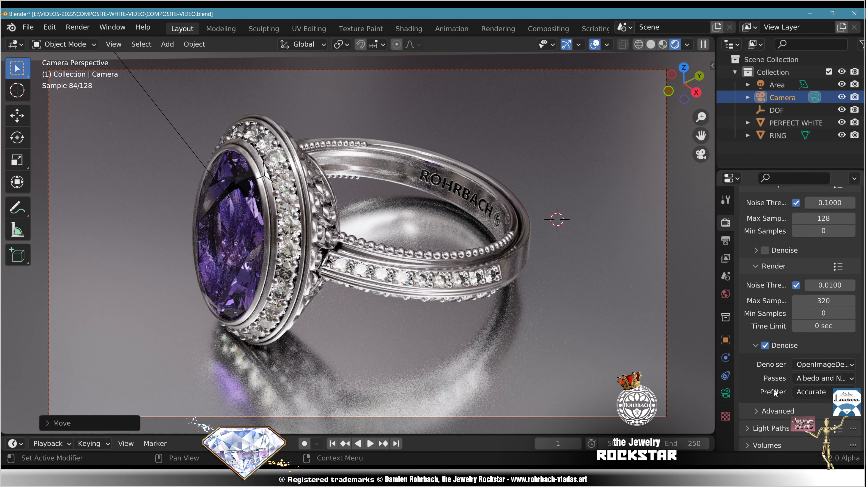
Set all Light Paths max bounces, including diffuse, glossy, transmission, volume and transparent, to 48.
click(760, 347)
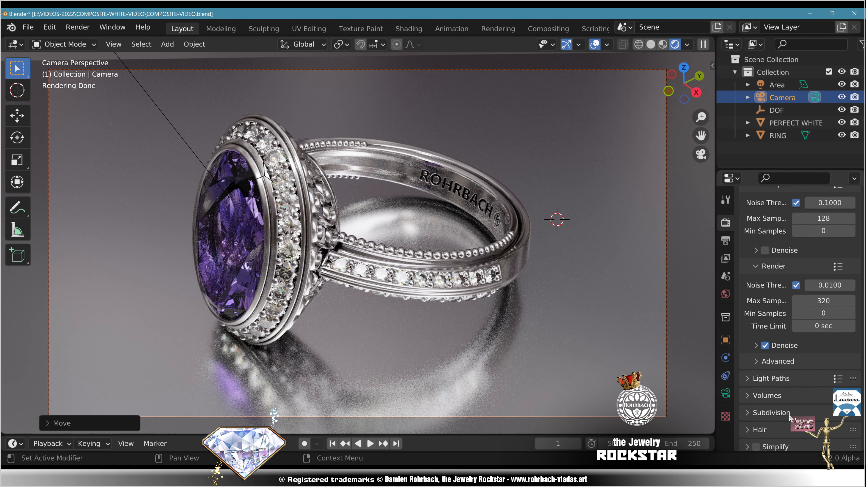
scroll(775, 403, down, 3)
click(764, 341)
scroll(785, 364, down, 4)
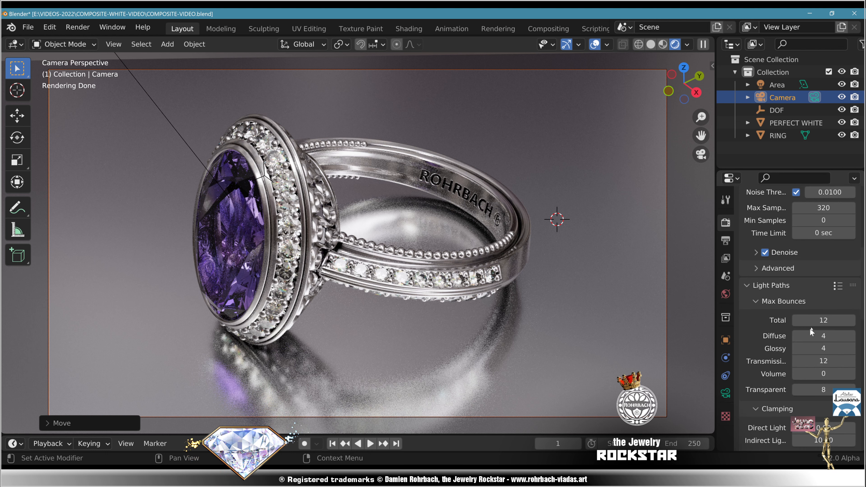
drag(820, 323, 820, 390)
text(48)
key(Return)
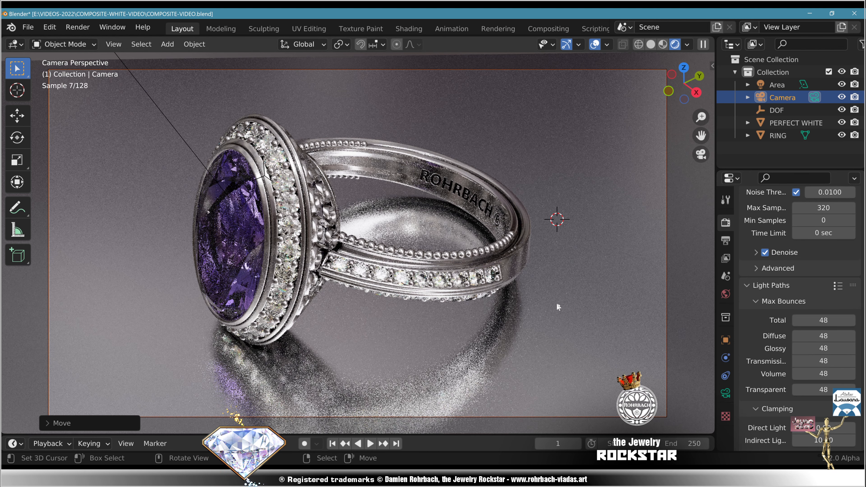
Check the color management settings and enable the transparent background in the render's Film settings.
scroll(750, 412, down, 3)
scroll(750, 412, down, 20)
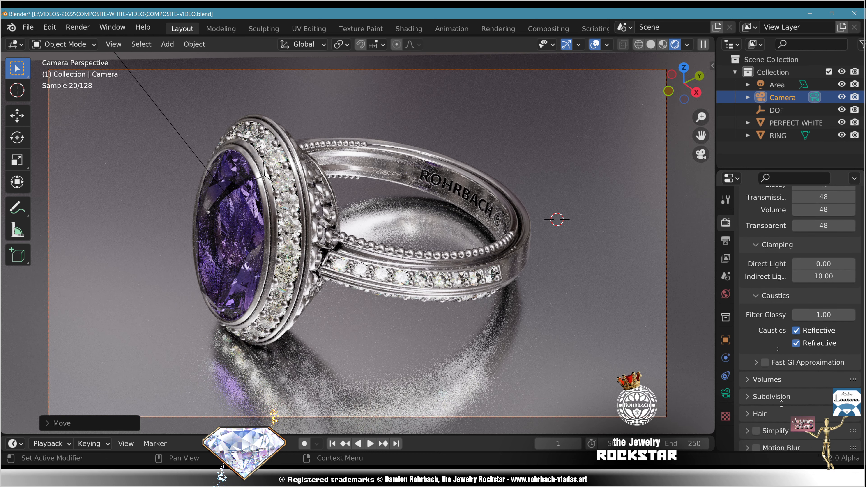
scroll(788, 338, down, 4)
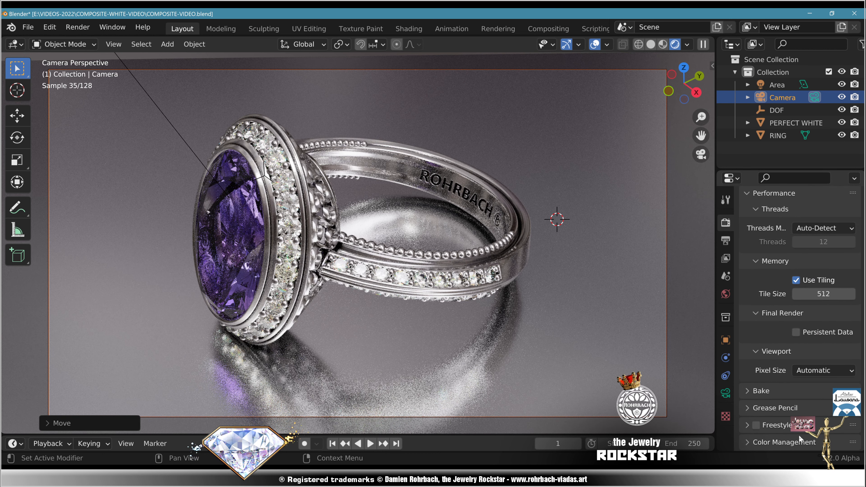
click(785, 442)
scroll(769, 402, down, 6)
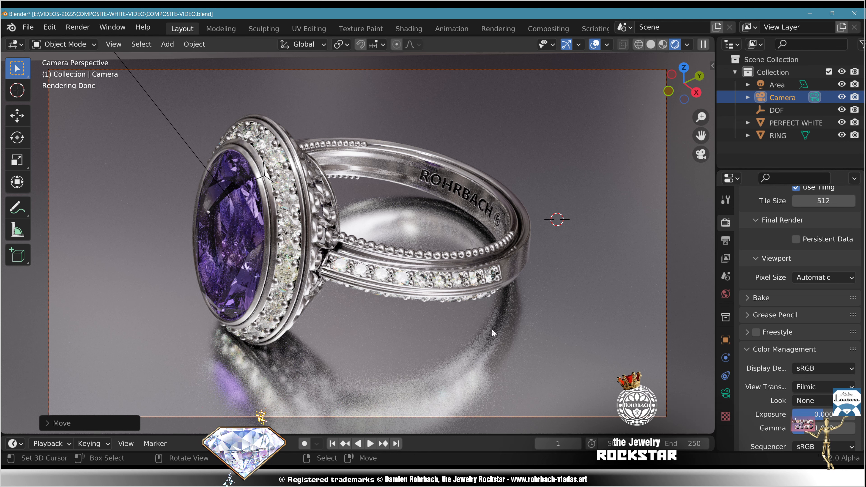
click(748, 349)
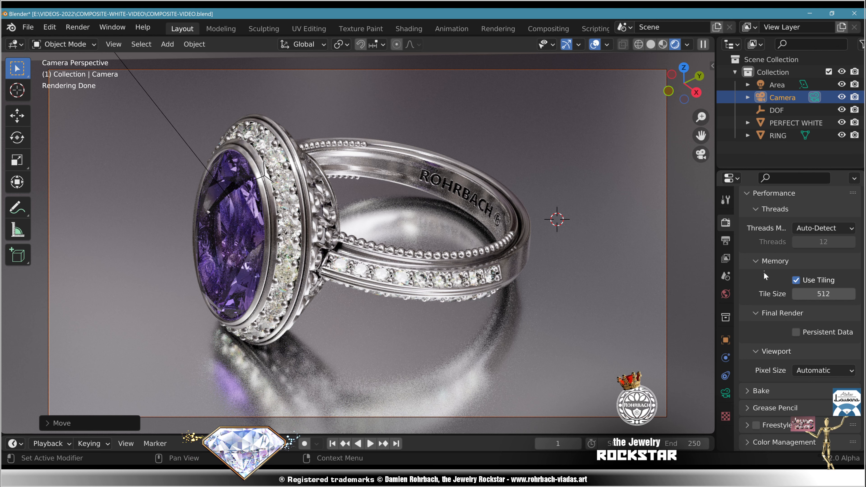
scroll(754, 307, up, 8)
click(747, 331)
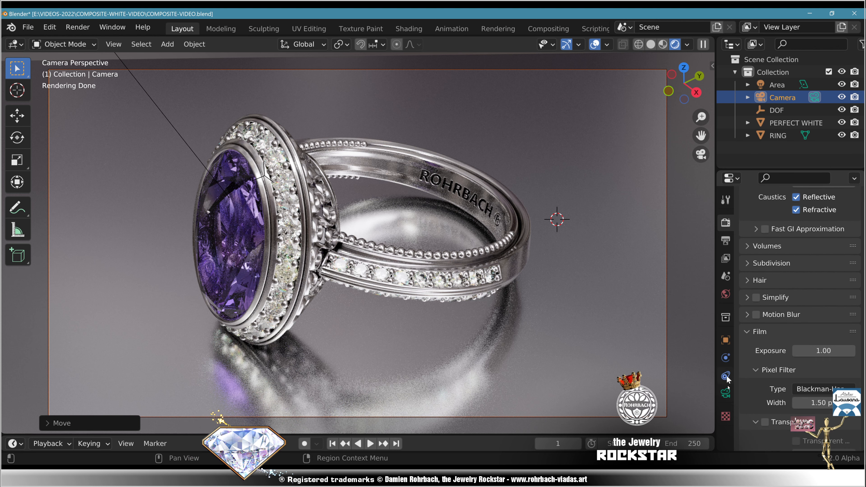
click(766, 422)
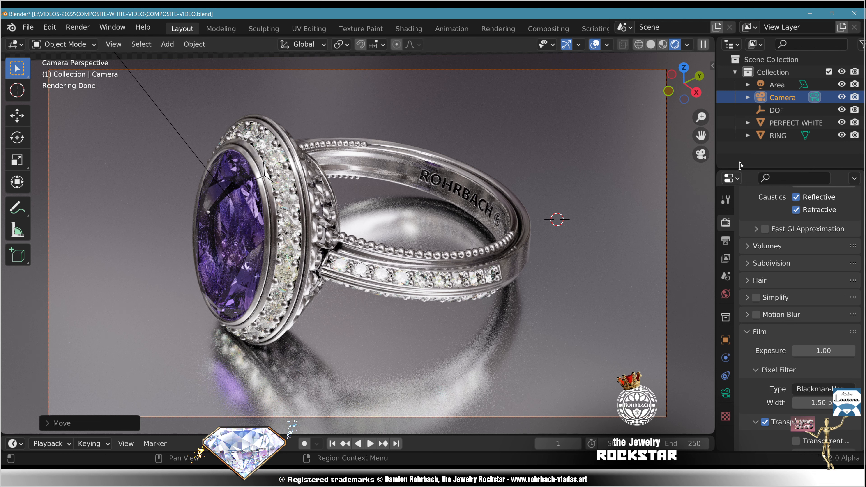
Hide the PERFECT WHITE GROUND object from camera rays in its Ray Visibility settings.
click(786, 123)
click(727, 341)
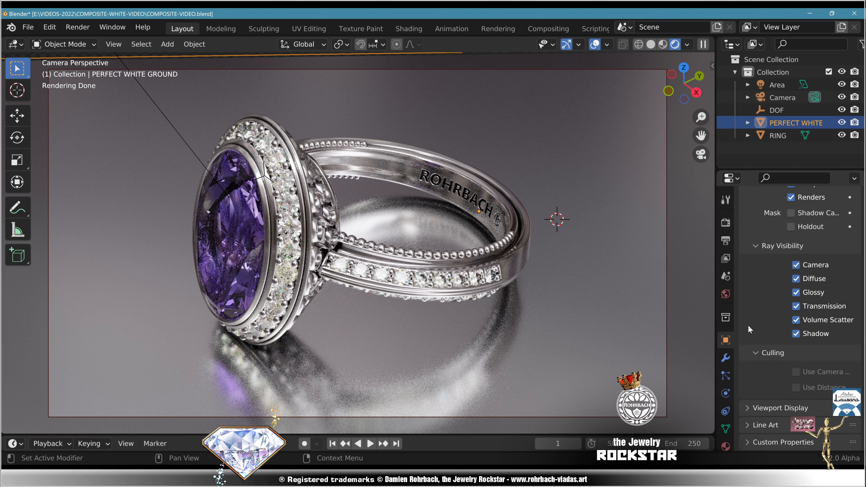
click(797, 265)
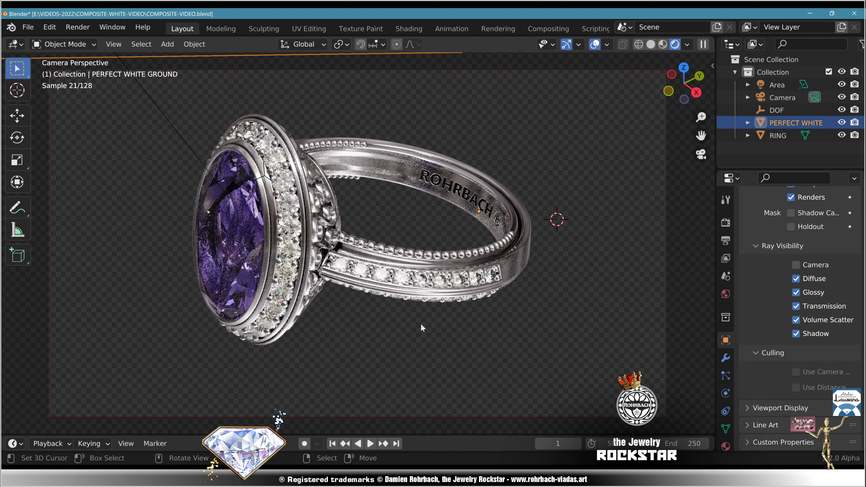
Set the end frame of the output frame range to 1.
click(726, 241)
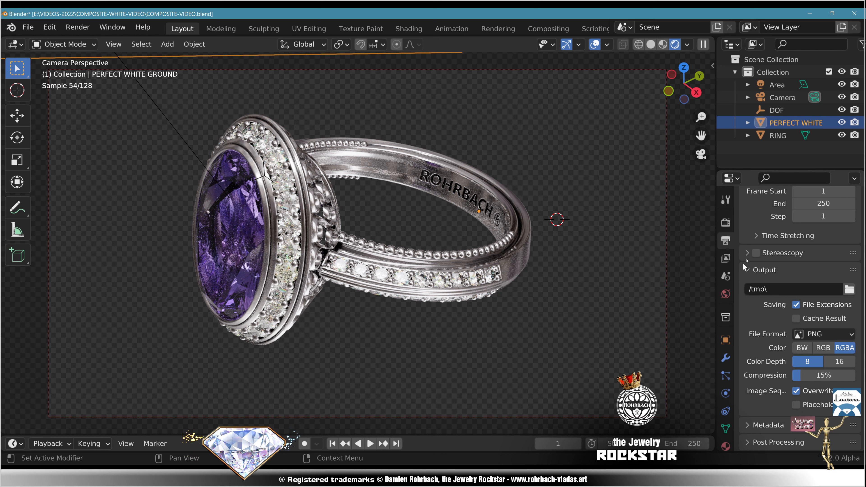
scroll(742, 263, up, 5)
click(818, 305)
text(1)
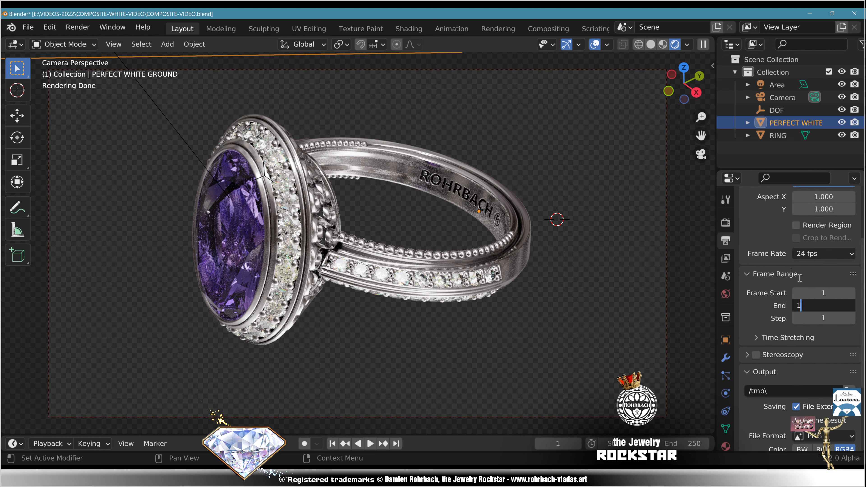
key(Return)
Set the output resolution percentage to 200% and save the file.
scroll(795, 344, up, 5)
click(831, 262)
text(200)
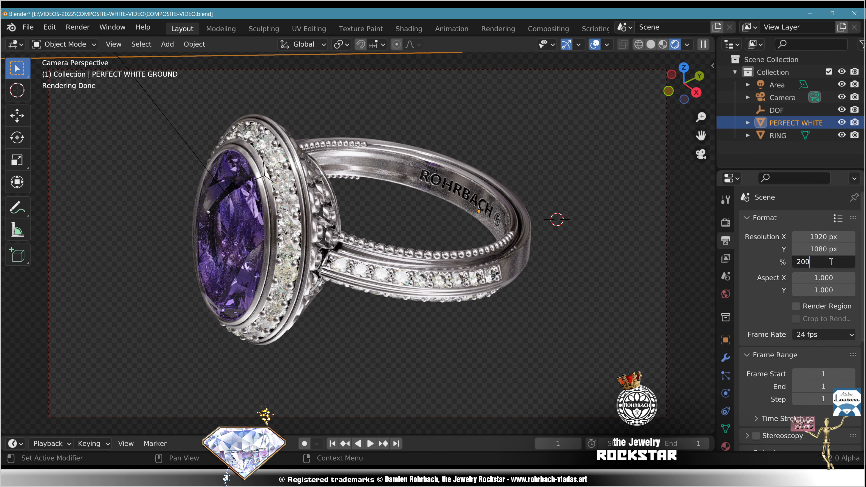
key(Return)
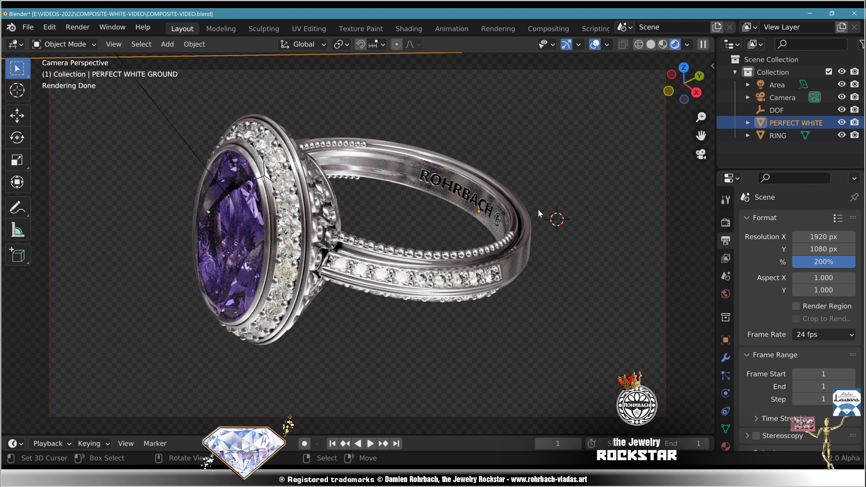
key(ctrl+s)
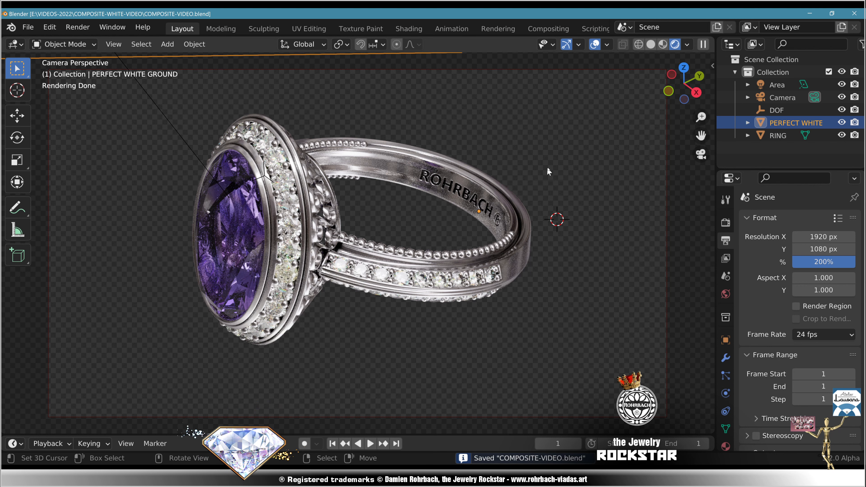
Switch the viewport to solid shading and render the ring image in a maximized render window.
click(651, 45)
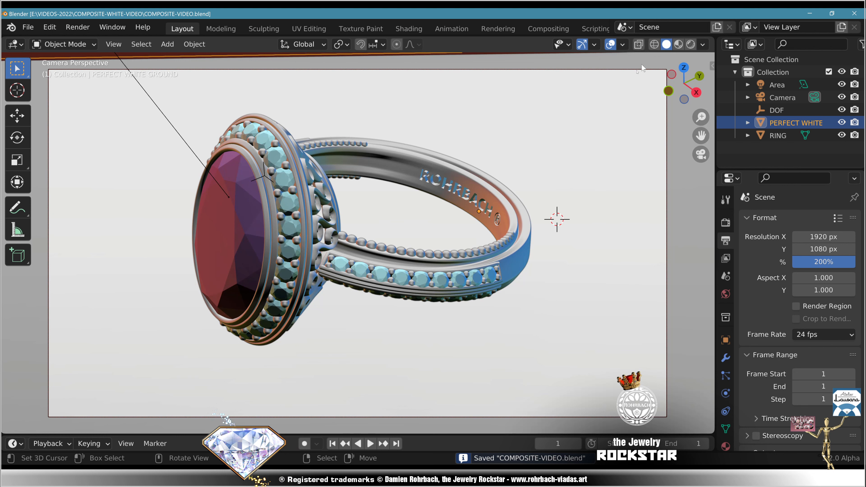
key(F12)
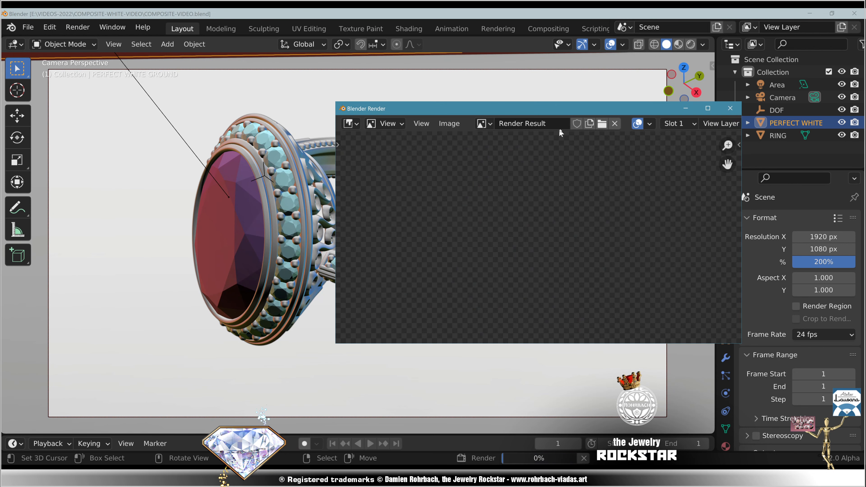
double_click(587, 105)
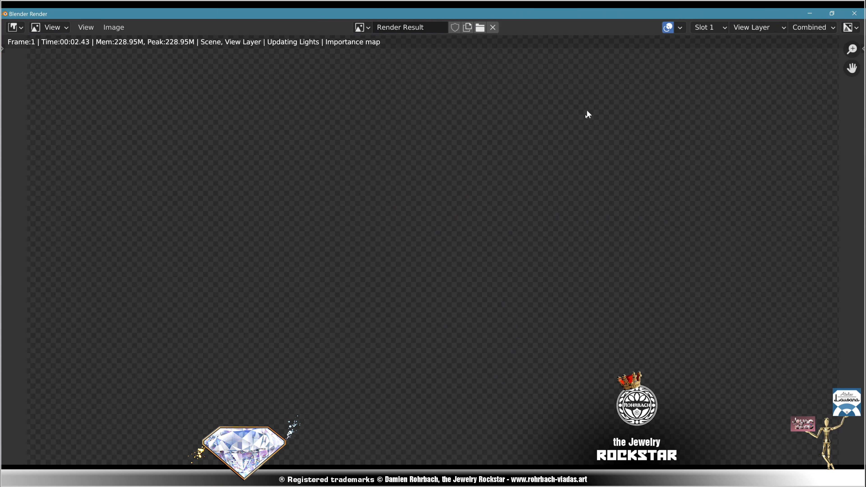
scroll(524, 190, down, 2)
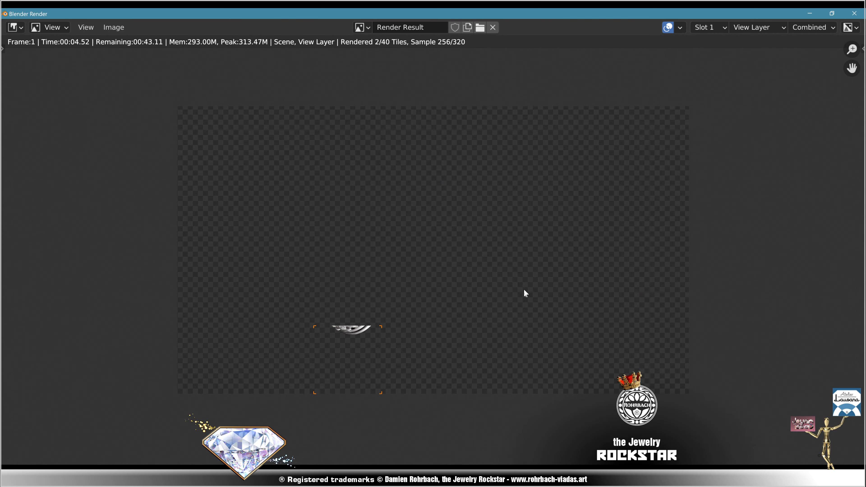
scroll(523, 297, up, 1)
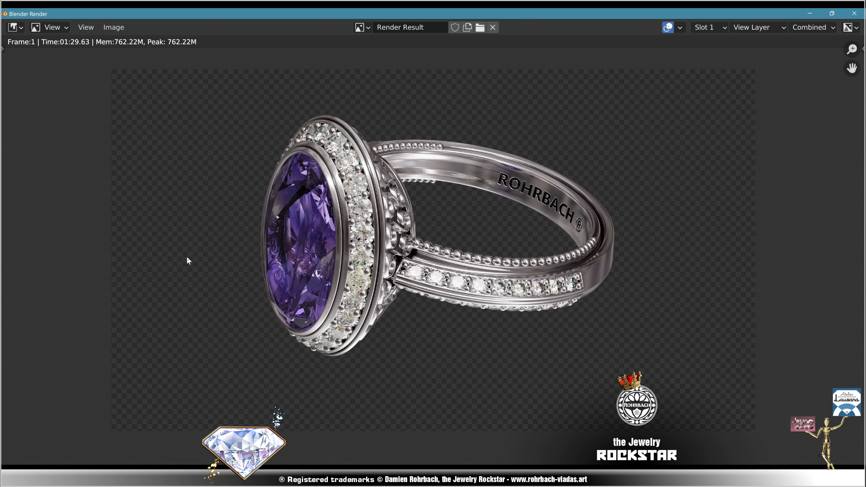
Open the save dialog for the rendered image in full size and set the PNG compression to 0%.
click(118, 31)
click(138, 107)
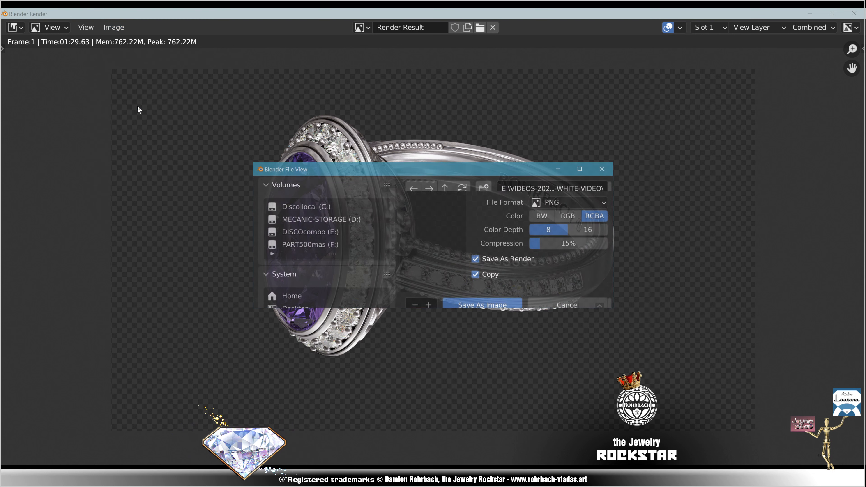
double_click(367, 171)
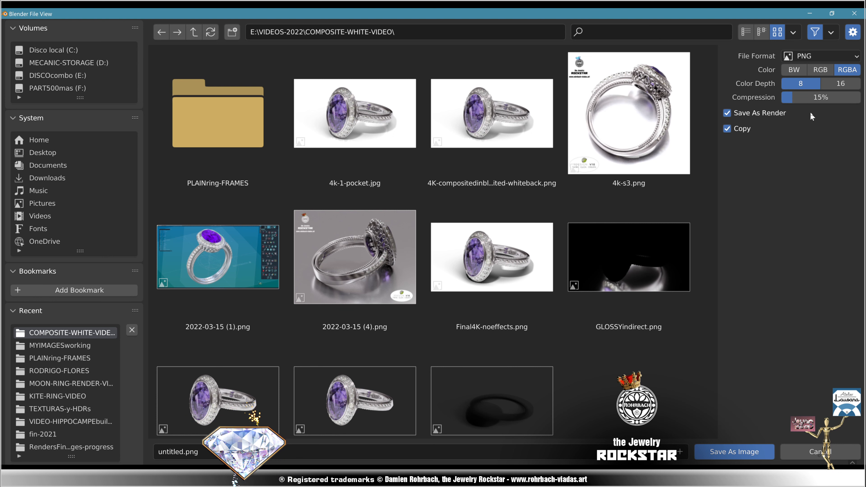
click(815, 98)
text(0)
key(Return)
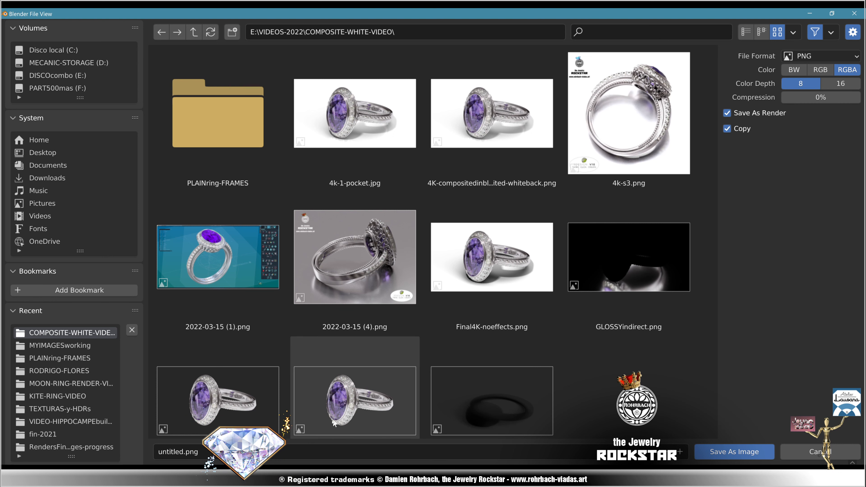
Save the rendered image as VIDEO-RENDER in the COMPOSITE-WHITE-VIDEO folder and close the render window.
click(305, 454)
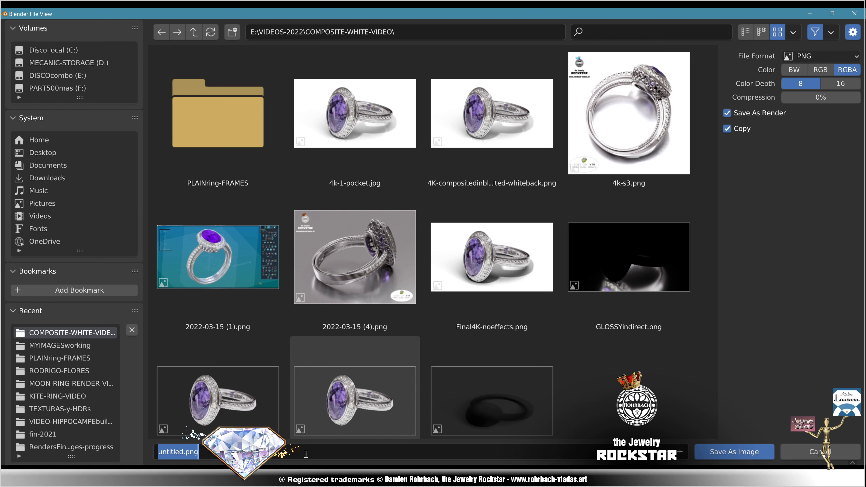
text(VIDEO-RENDER)
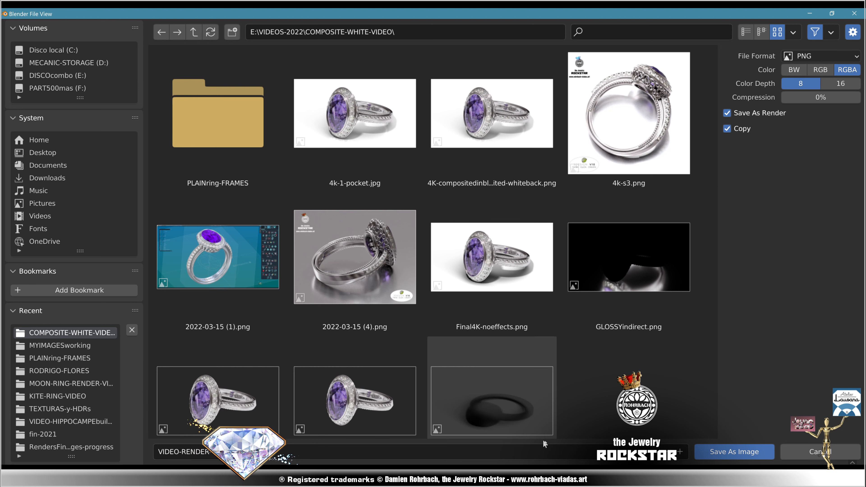
click(754, 454)
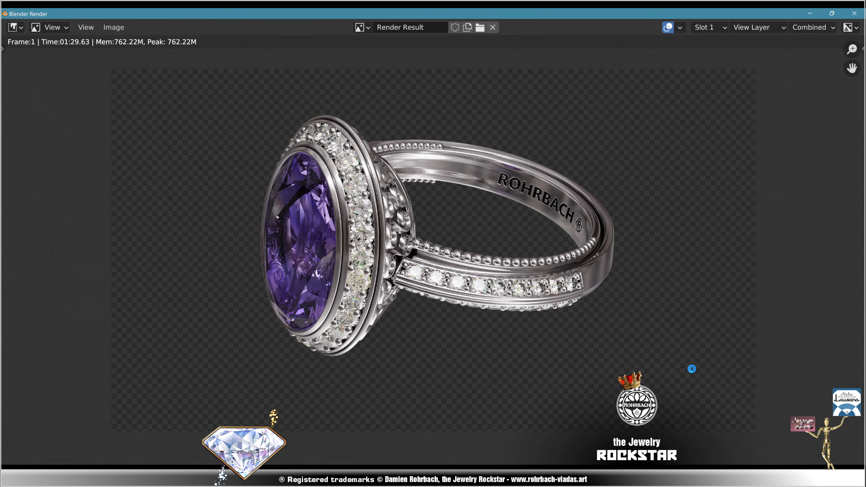
click(861, 13)
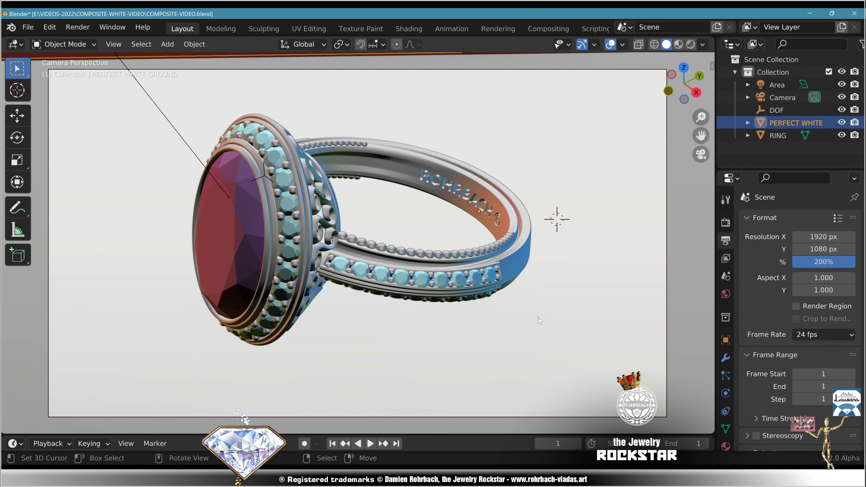
Return the viewport to rendered shading and make the ground object visible to camera rays again.
click(691, 44)
click(726, 340)
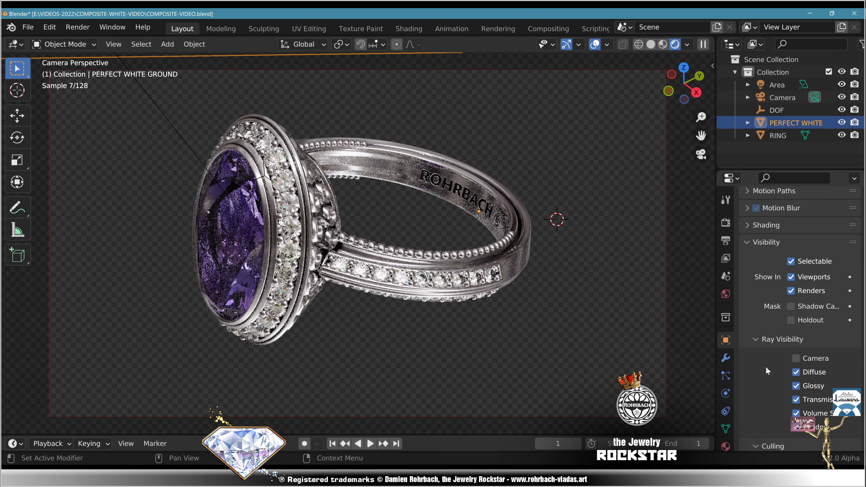
click(795, 359)
Set the Metallic value of the ground's GLOSSY GROUND material to 0.
click(726, 447)
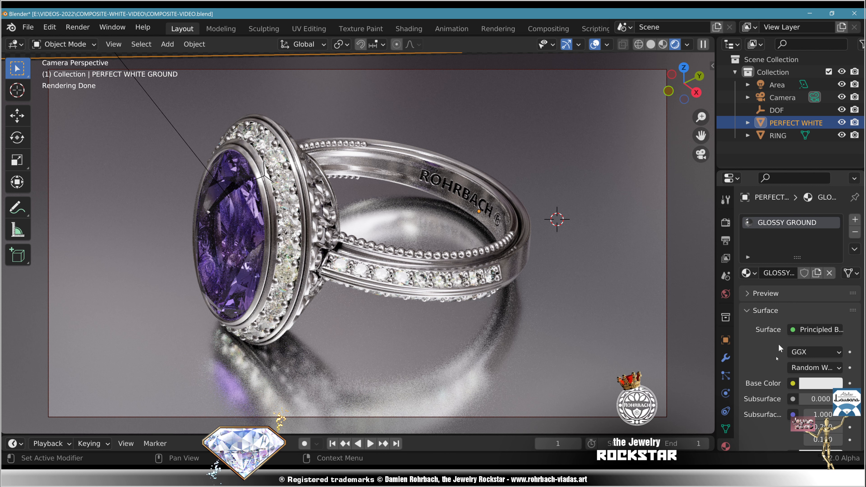
scroll(778, 344, down, 15)
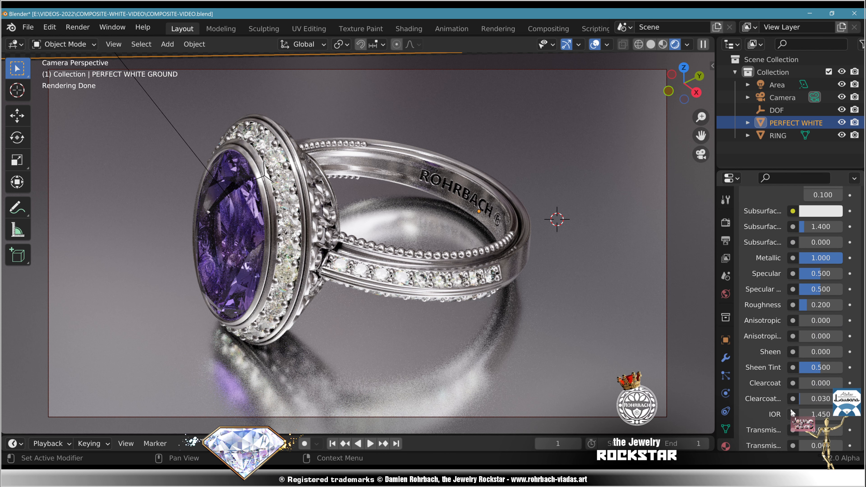
click(820, 258)
text(0)
key(Return)
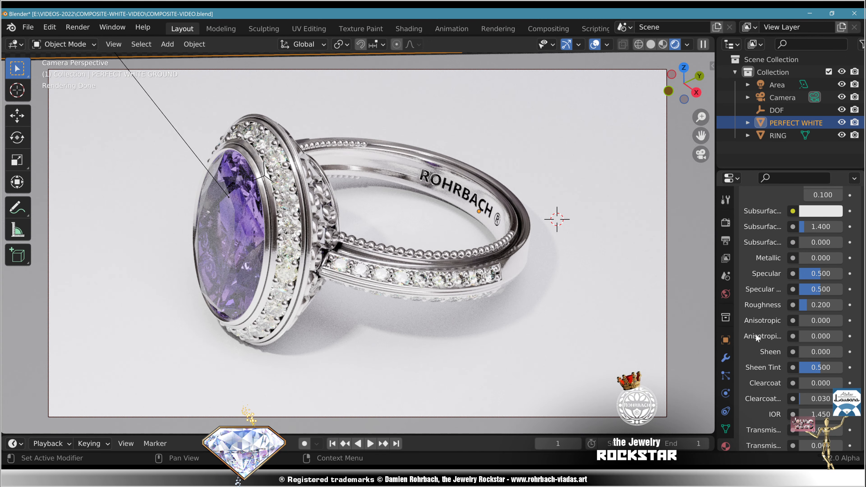
Make the ground object a shadow catcher and select the RING object.
click(730, 339)
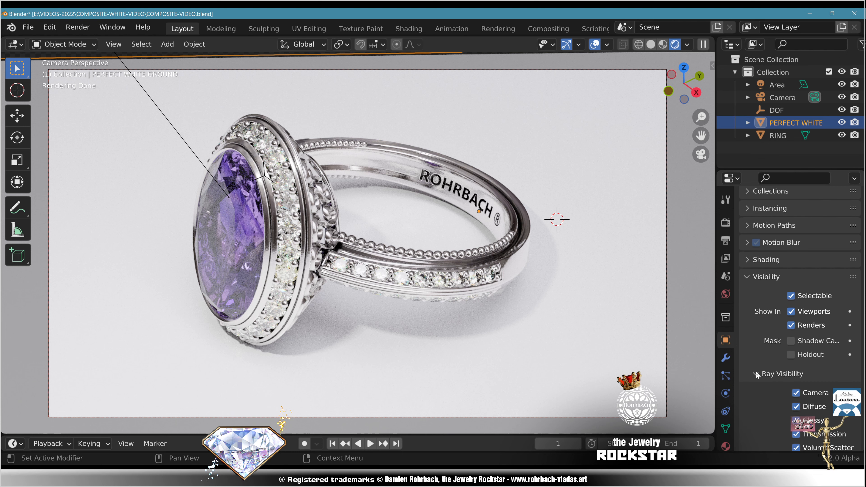
click(793, 339)
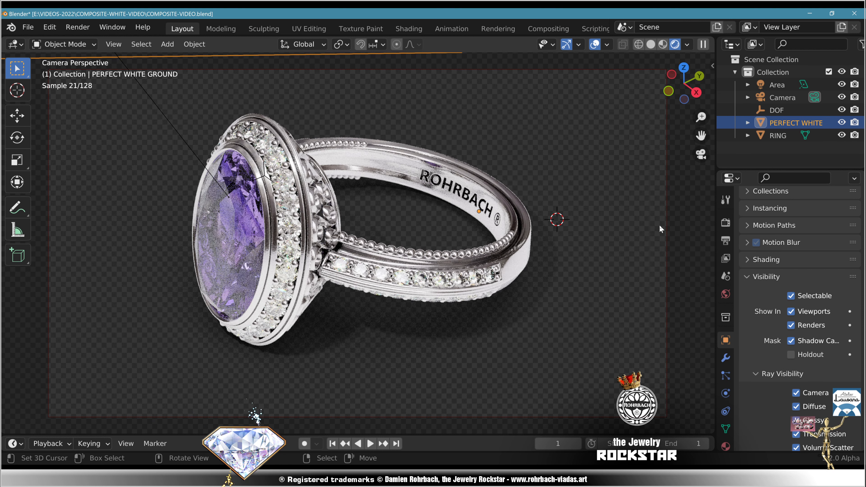
click(778, 135)
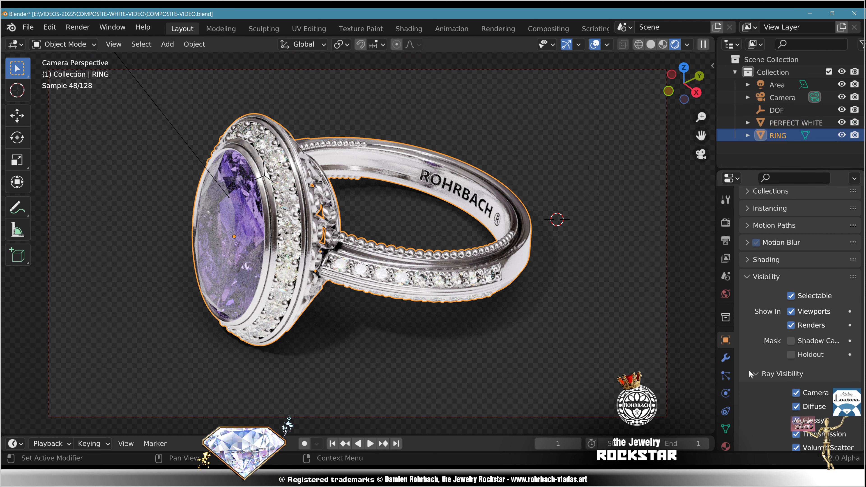
Hide the RING object from camera rays and turn off the viewport overlays.
scroll(773, 296, down, 5)
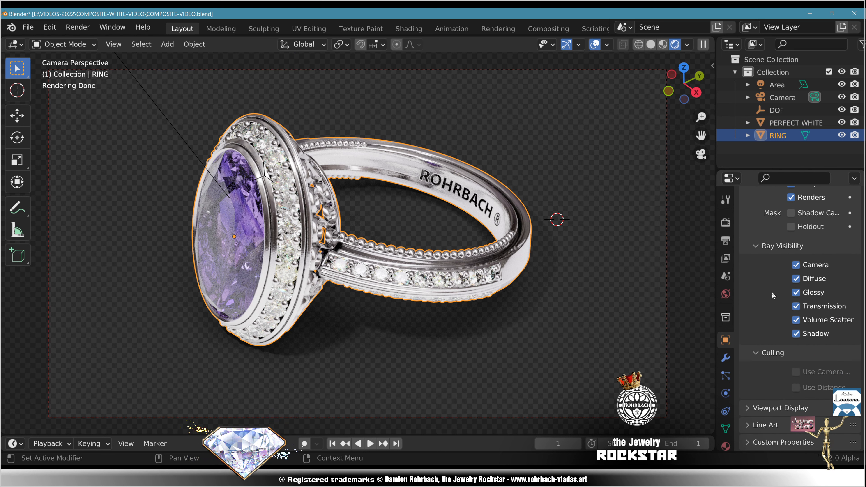
click(797, 265)
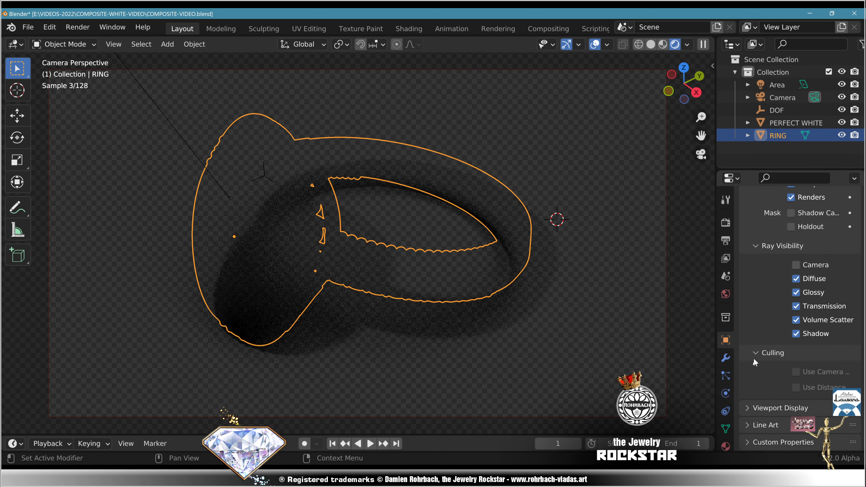
click(595, 44)
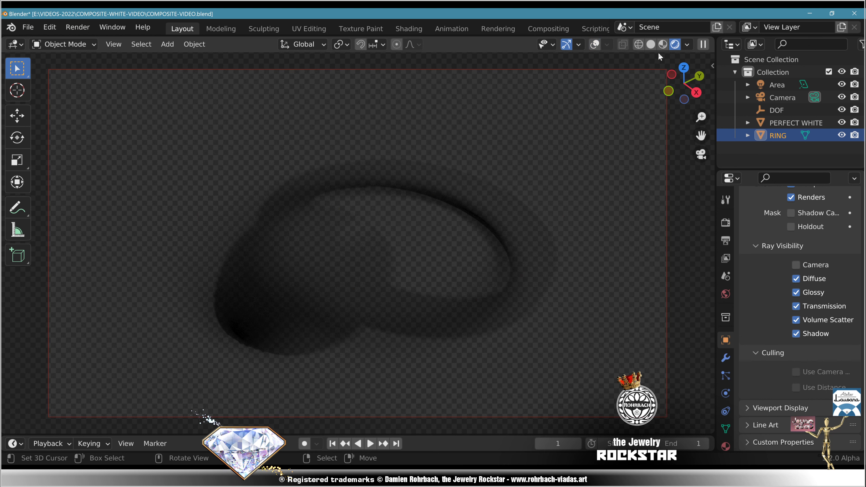
Switch the viewport to solid shading, render the ground shadow image and maximize the render window.
click(652, 44)
key(F12)
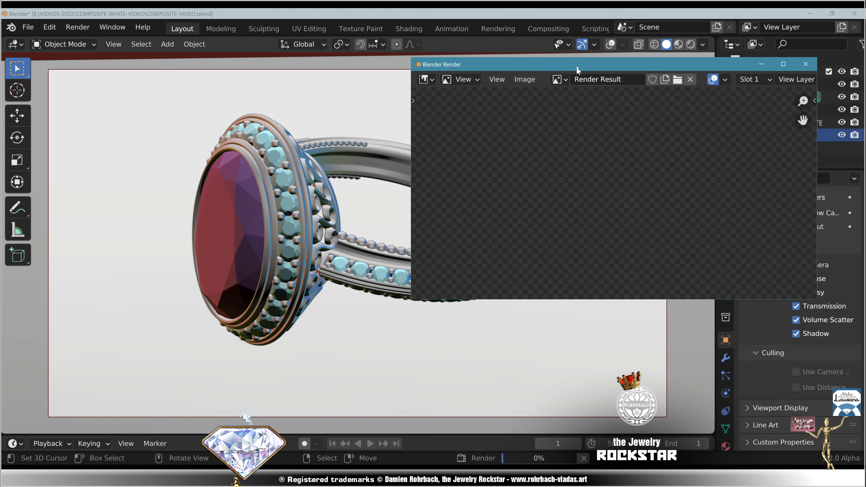
double_click(577, 64)
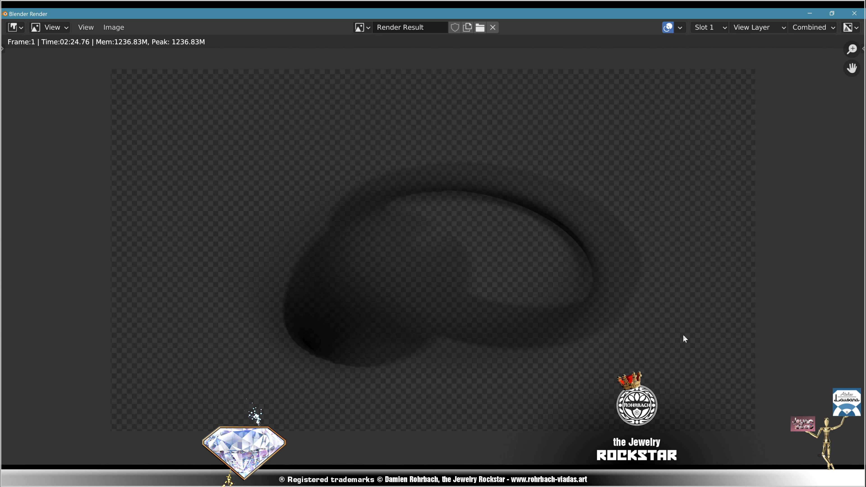
Save the shadow render as a PNG with 0% compression in the COMPOSITE-WHITE-VIDEO folder and close the render window.
click(117, 27)
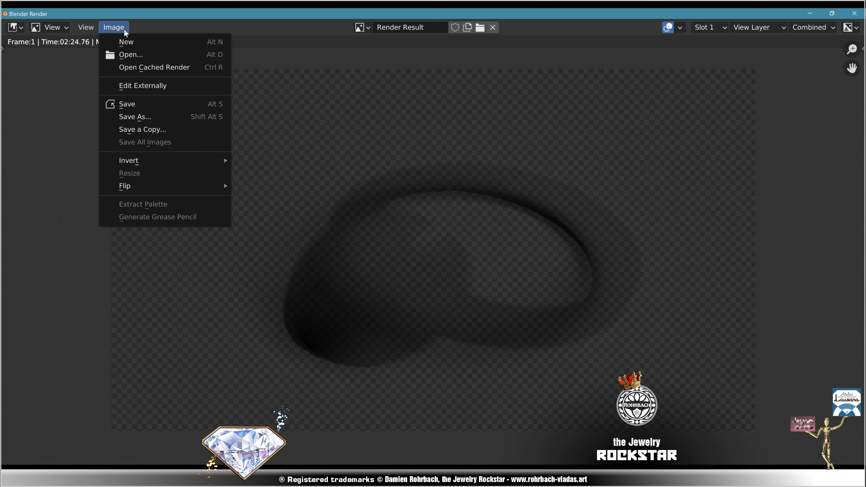
click(148, 100)
double_click(381, 167)
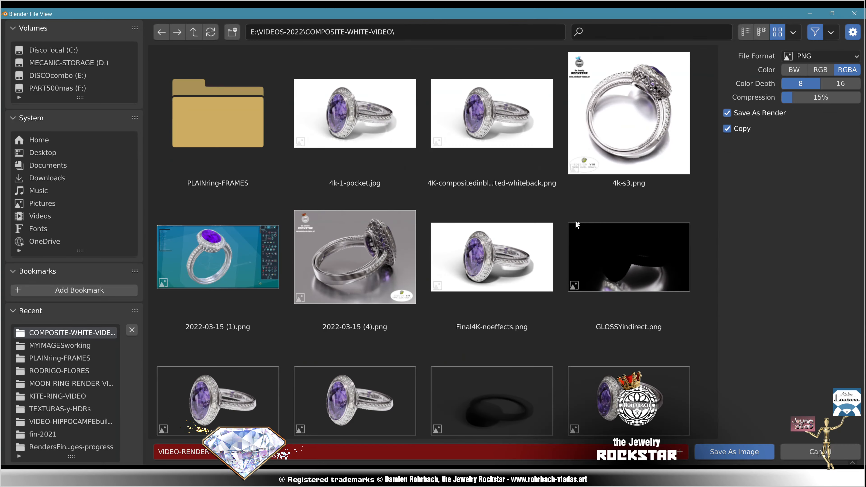
click(839, 100)
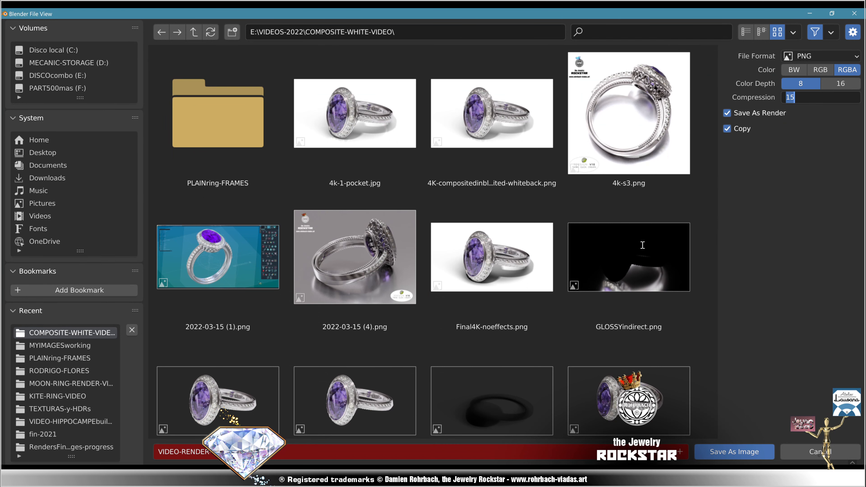
text(0)
key(Return)
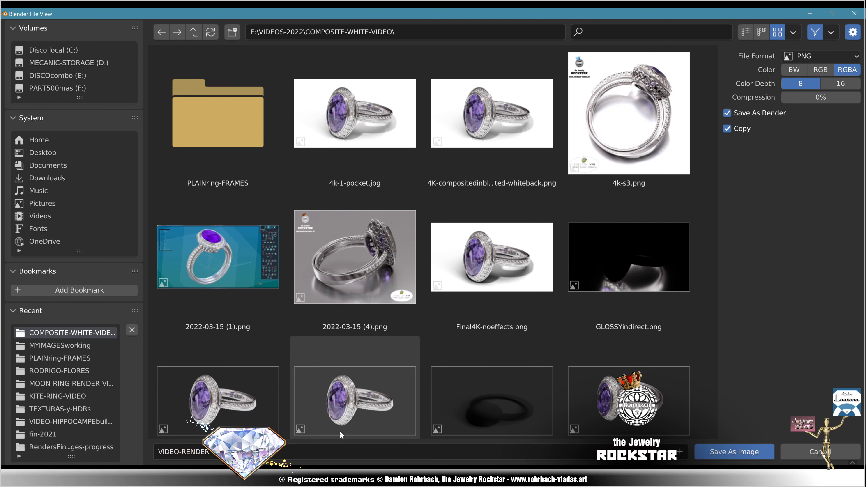
click(733, 454)
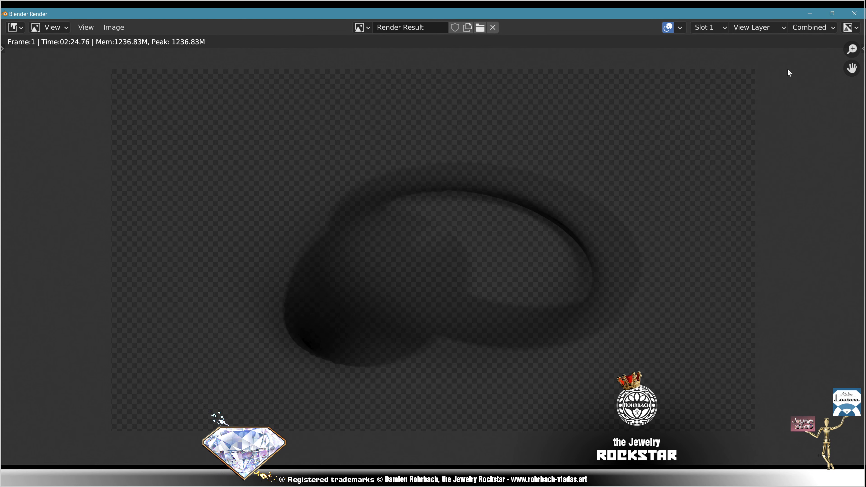
click(854, 13)
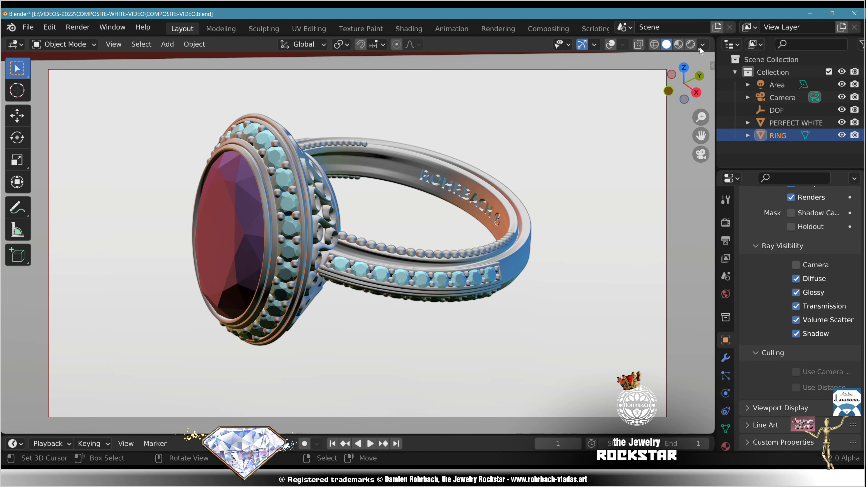
In rendered shading, turn off the shadow catcher on PERFECT WHITE and make the RING visible to camera rays again.
click(691, 45)
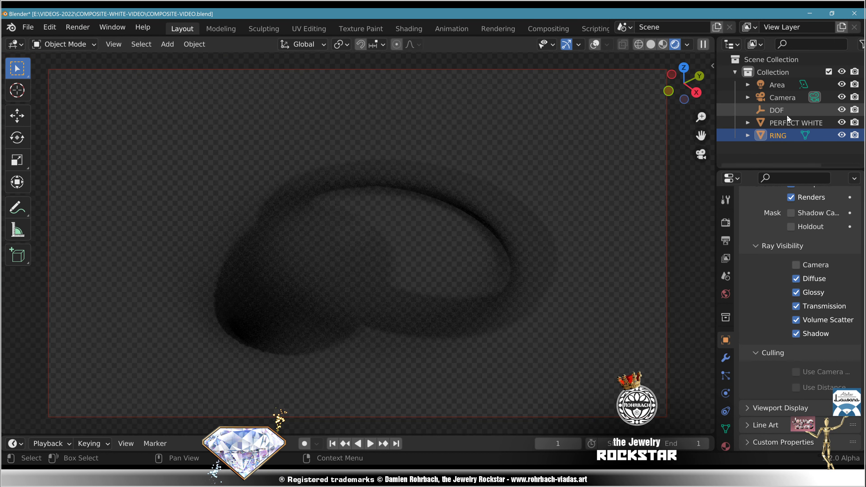
click(788, 123)
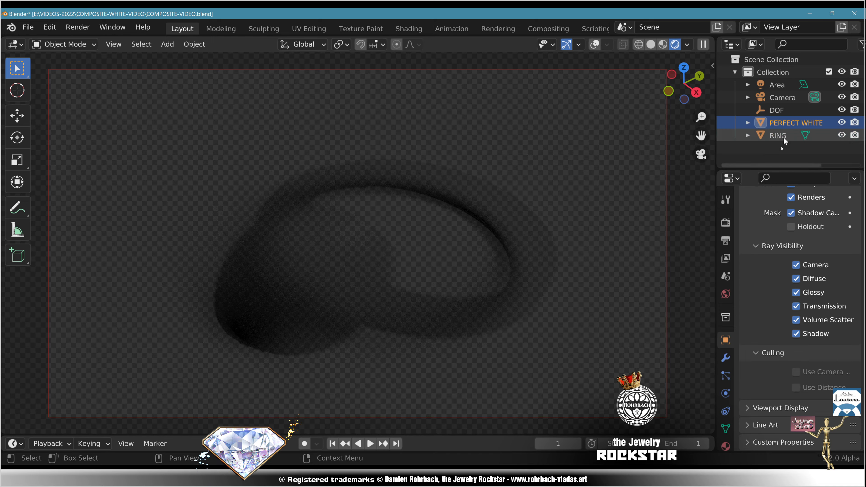
click(792, 213)
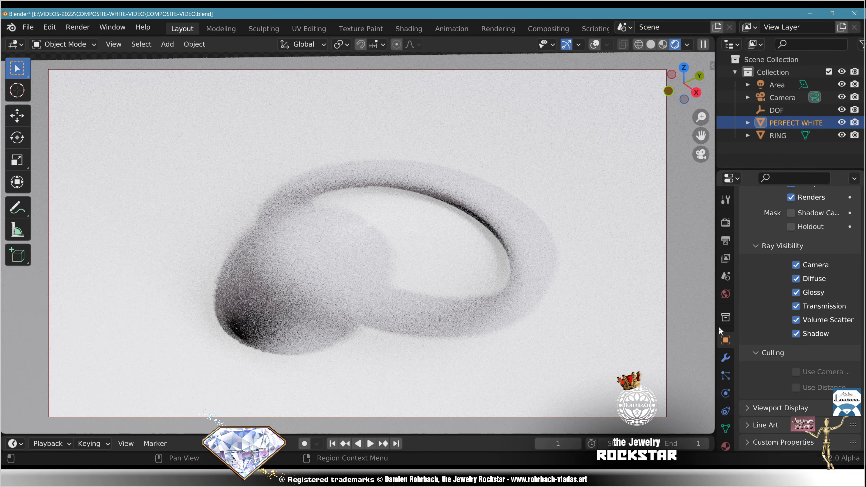
click(790, 138)
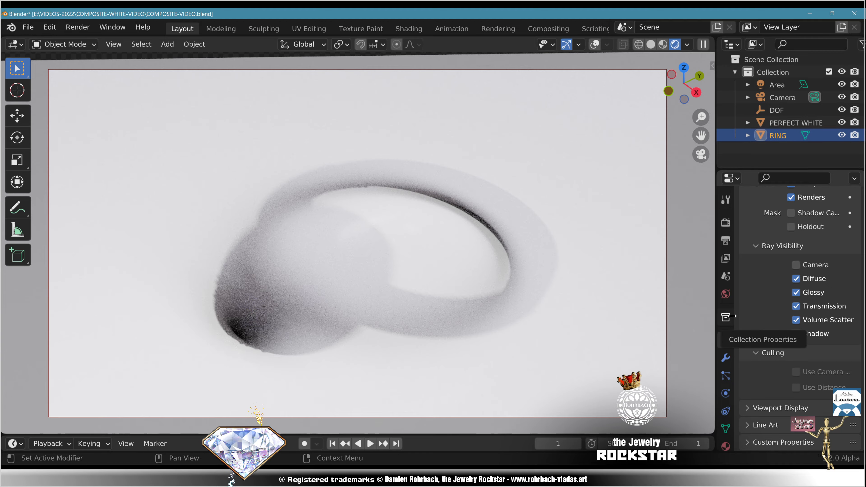
click(796, 265)
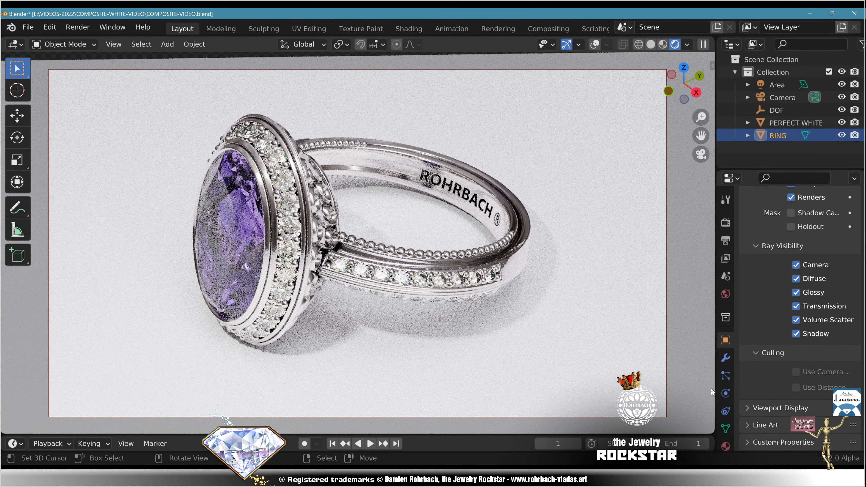
Set the Metallic value of the PERFECT WHITE ground's material to 1.
click(648, 333)
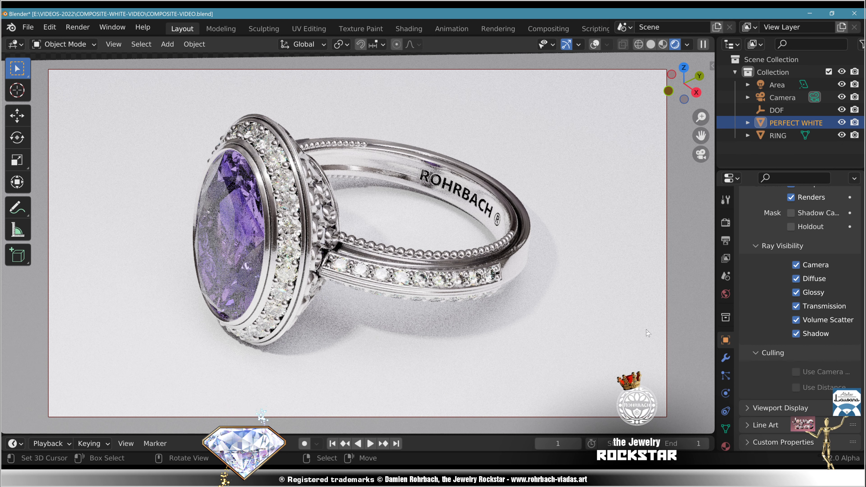
scroll(726, 416, down, 2)
click(726, 416)
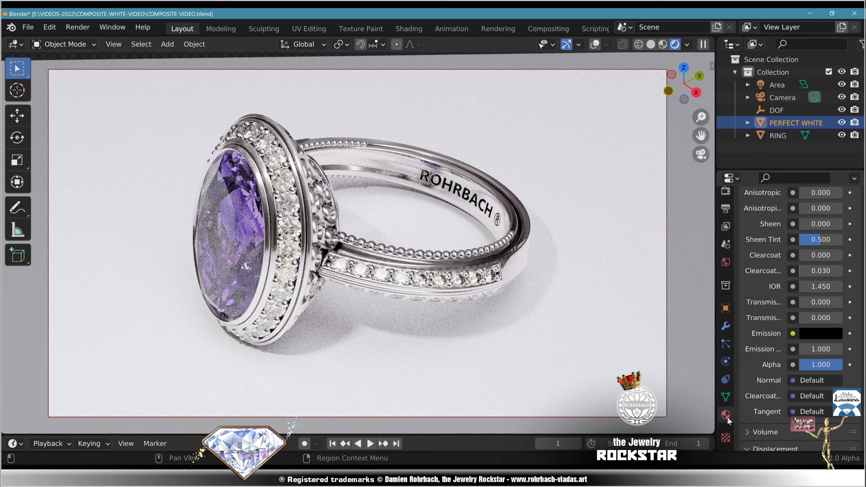
scroll(795, 300, up, 8)
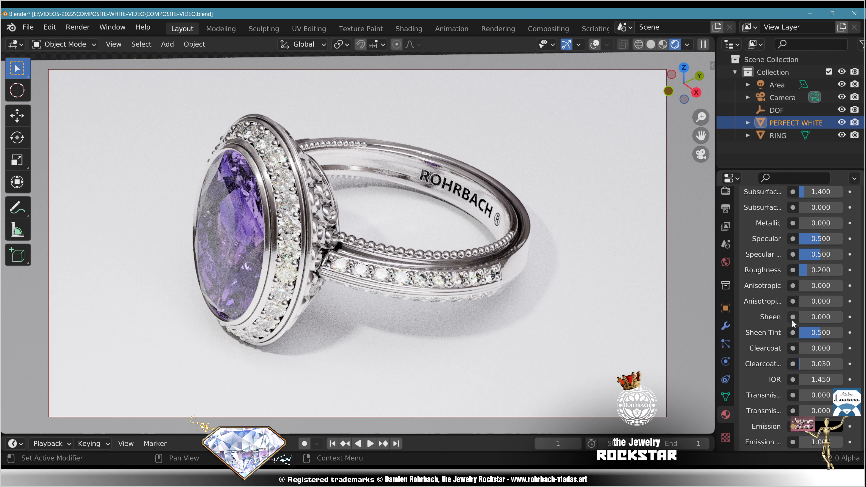
scroll(769, 359, up, 2)
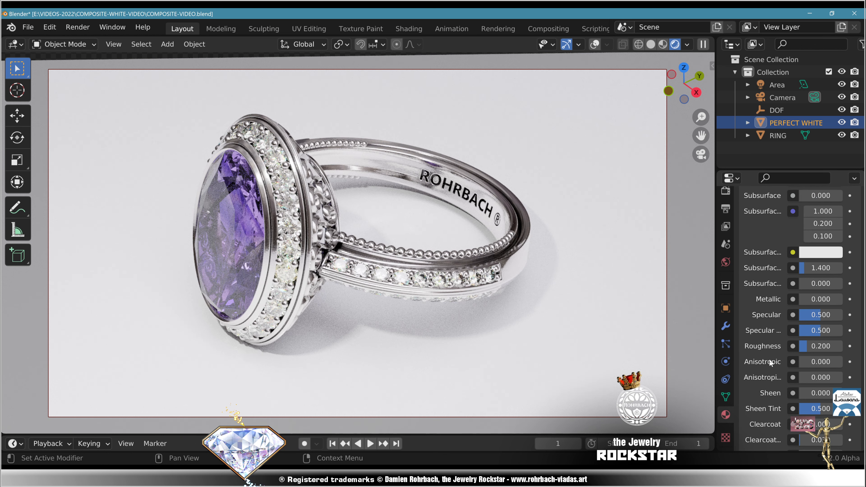
click(821, 300)
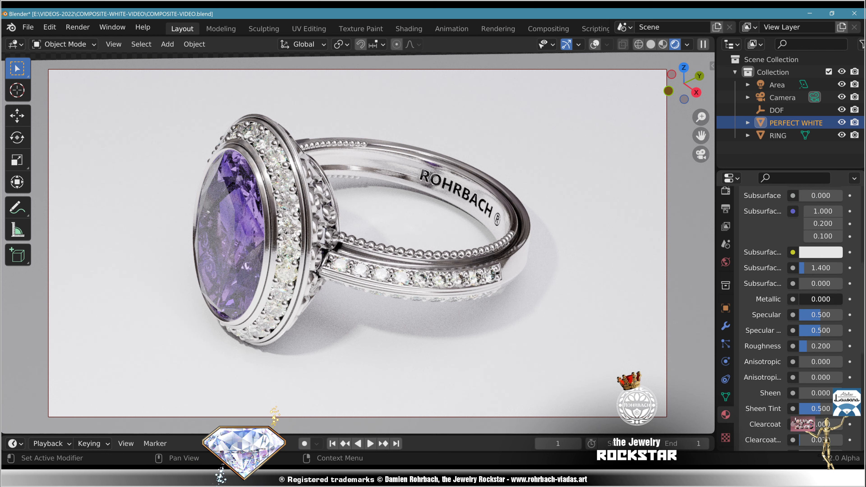
text(1)
key(Return)
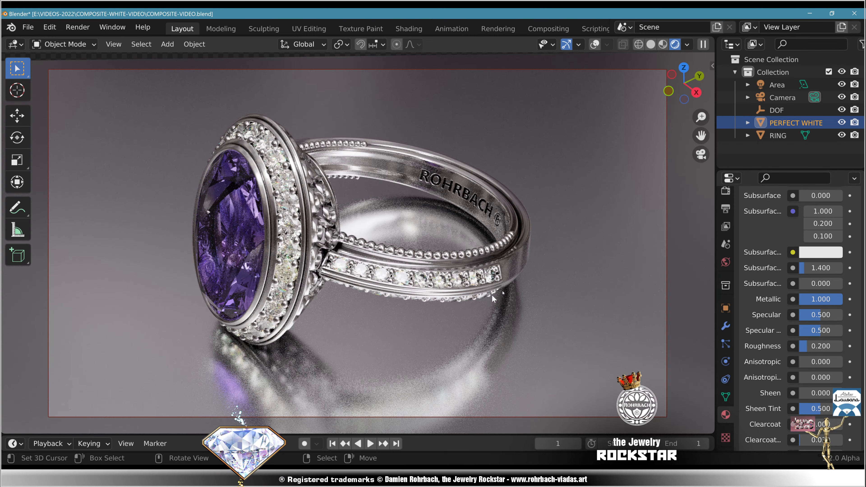
Hide the RING object from camera rays so only its reflection in the ground is rendered.
click(779, 135)
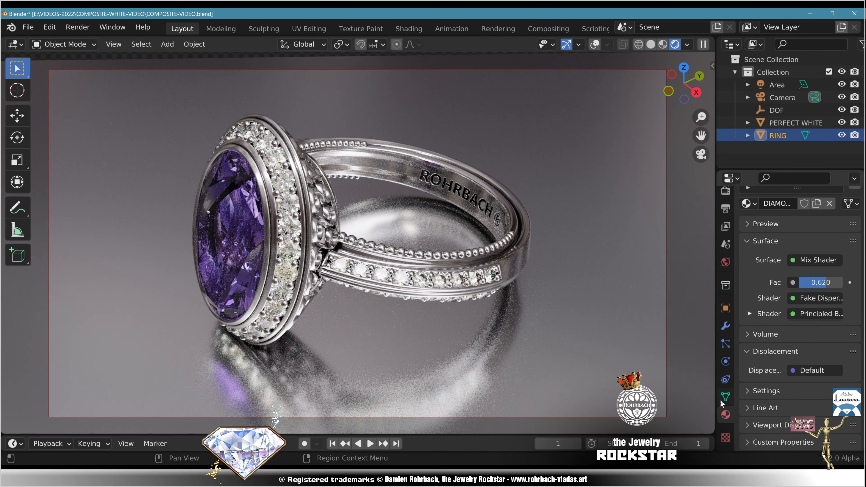
click(726, 308)
scroll(781, 358, down, 5)
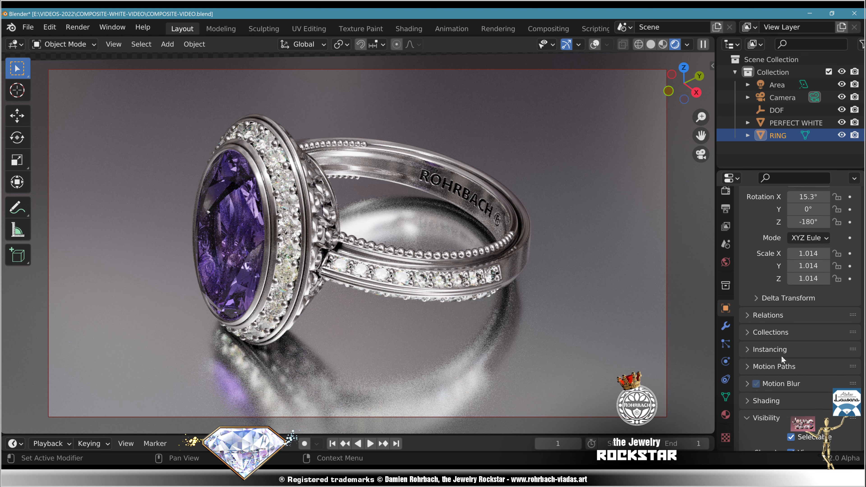
scroll(781, 374, down, 5)
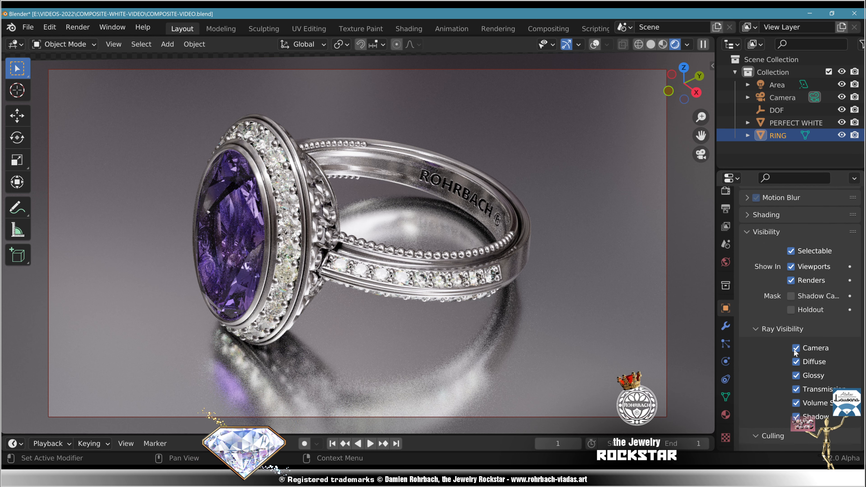
click(797, 349)
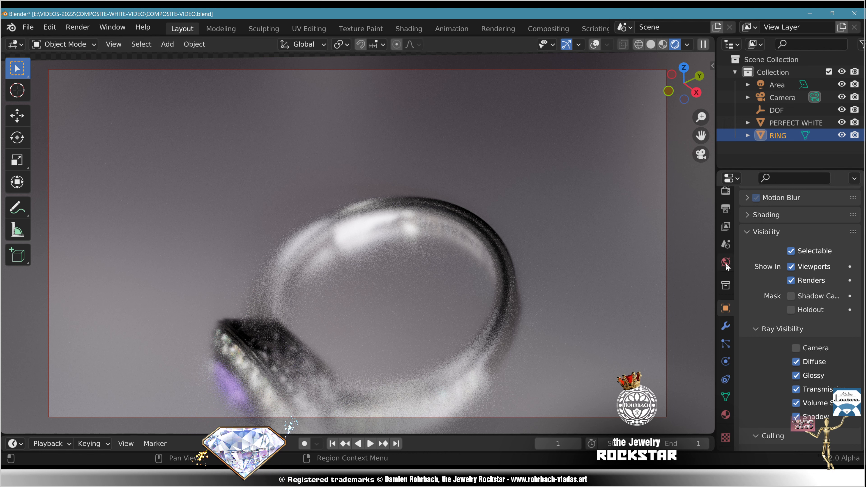
Enable the Glossy Indirect light pass for the view layer.
click(727, 229)
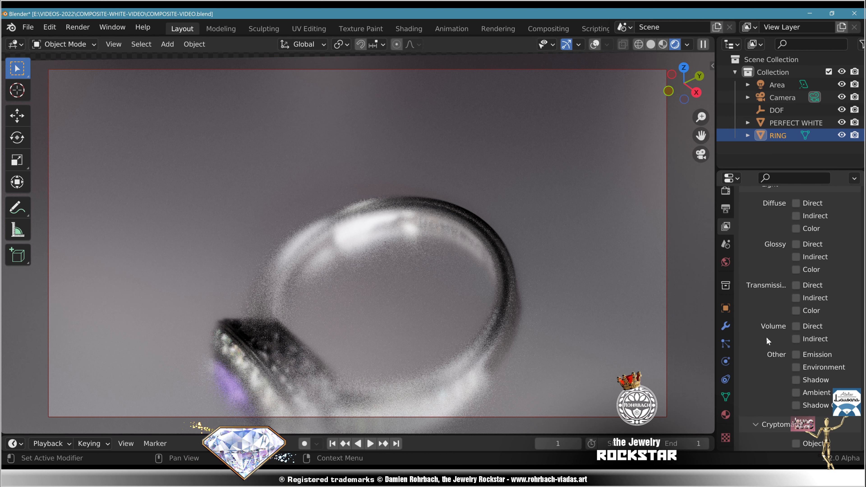
scroll(773, 276, up, 6)
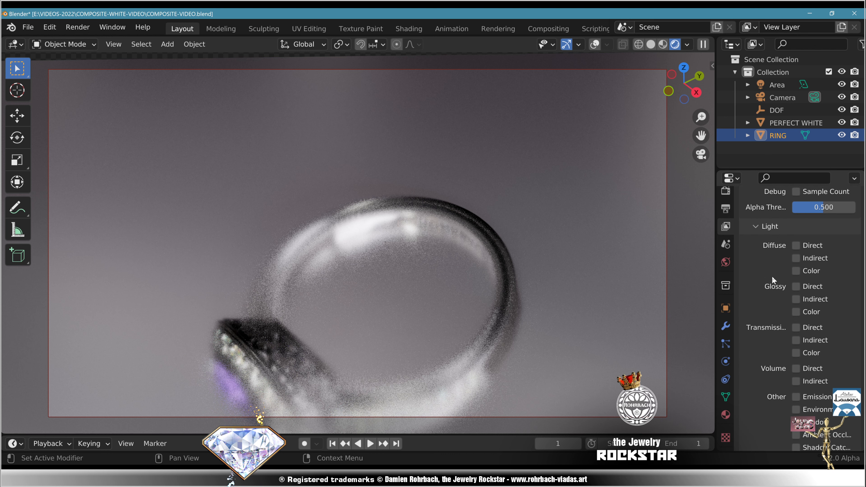
middle_drag(764, 351, 779, 313)
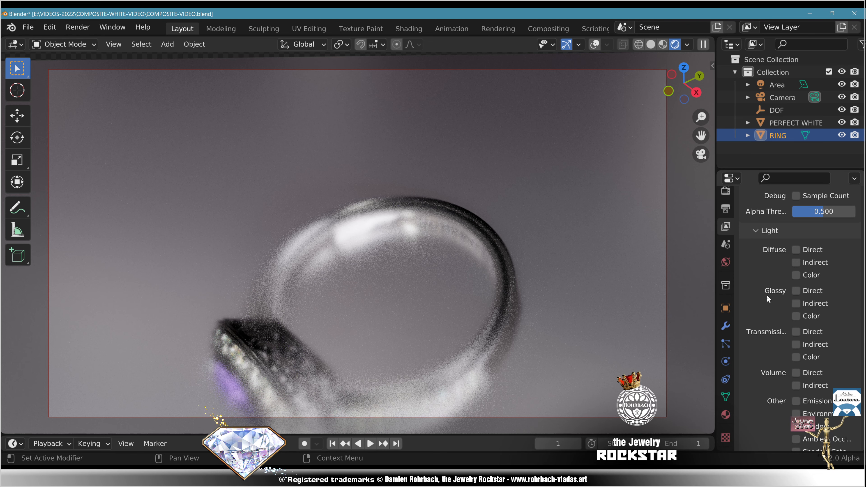
click(797, 305)
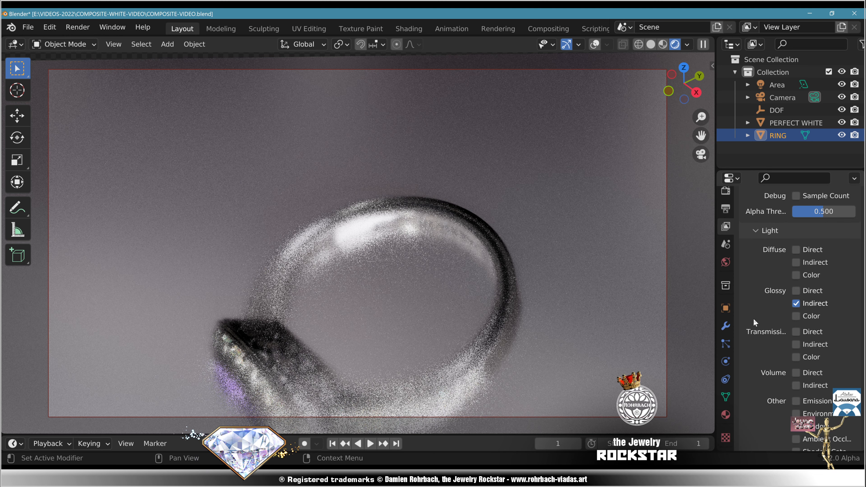
Switch the viewport to solid shading, save the Blender file and render the ground reflection in a maximized window.
click(651, 45)
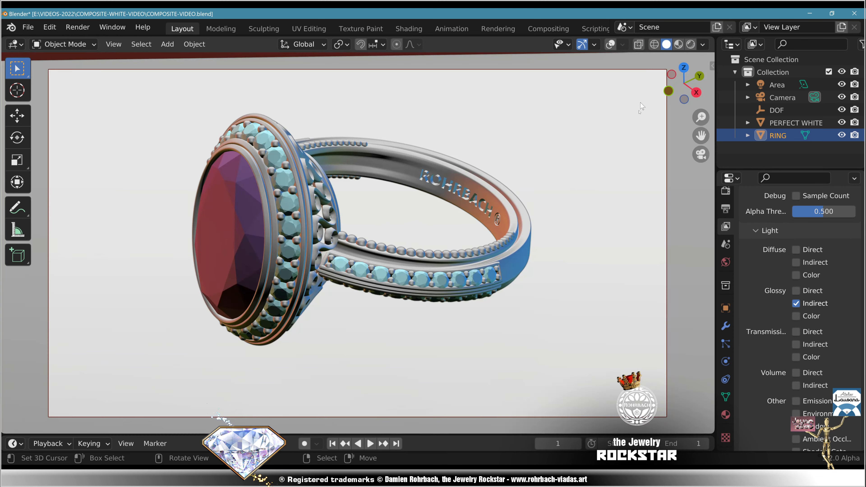
key(ctrl+s)
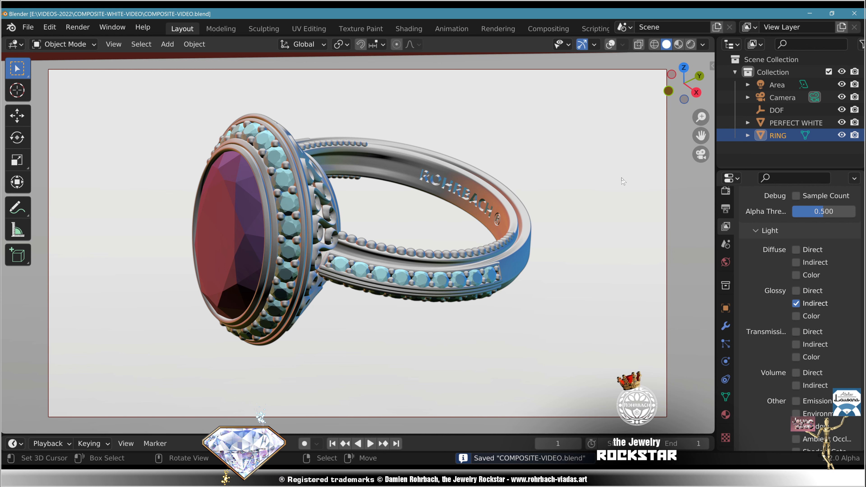
key(F12)
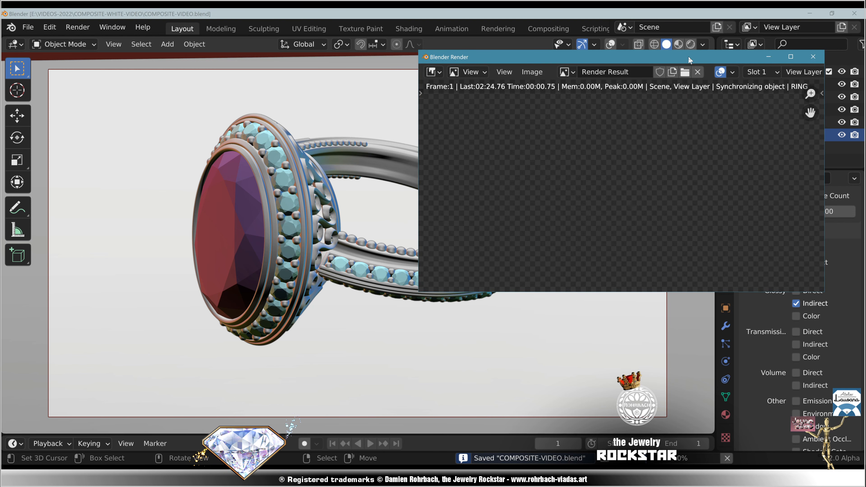
double_click(688, 56)
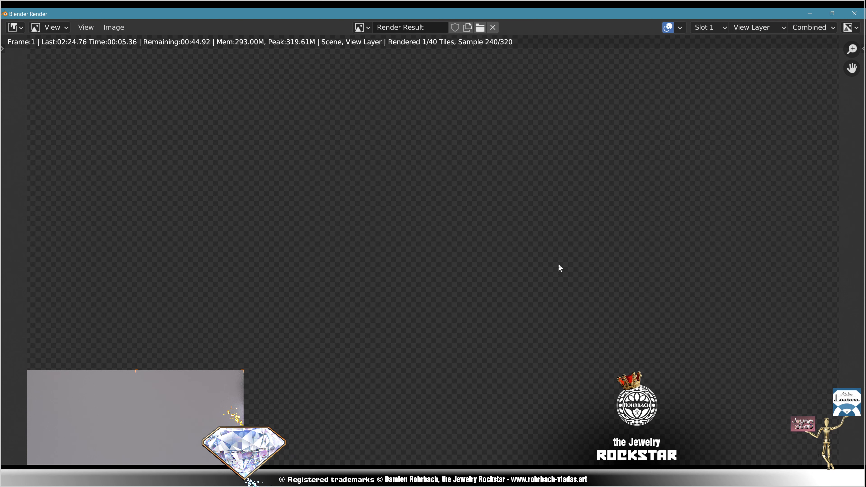
scroll(559, 265, down, 1)
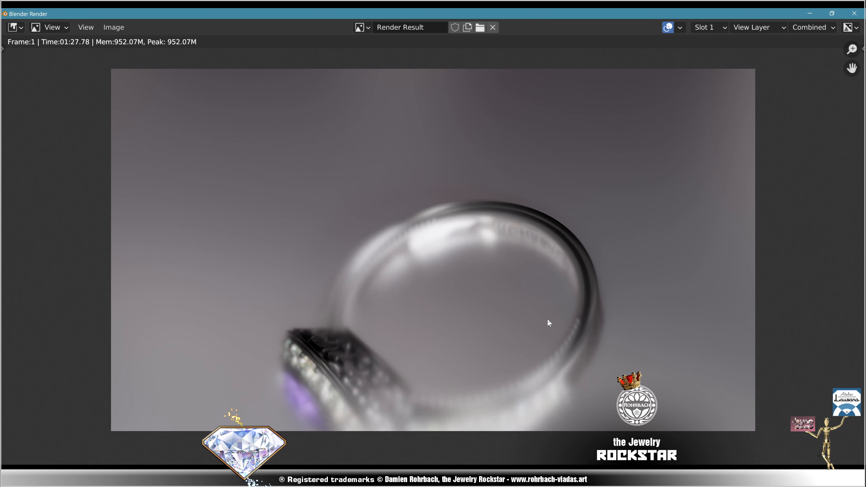
Compare the render result's Combined and GlossInd passes, leaving the GlossInd pass displayed.
click(816, 32)
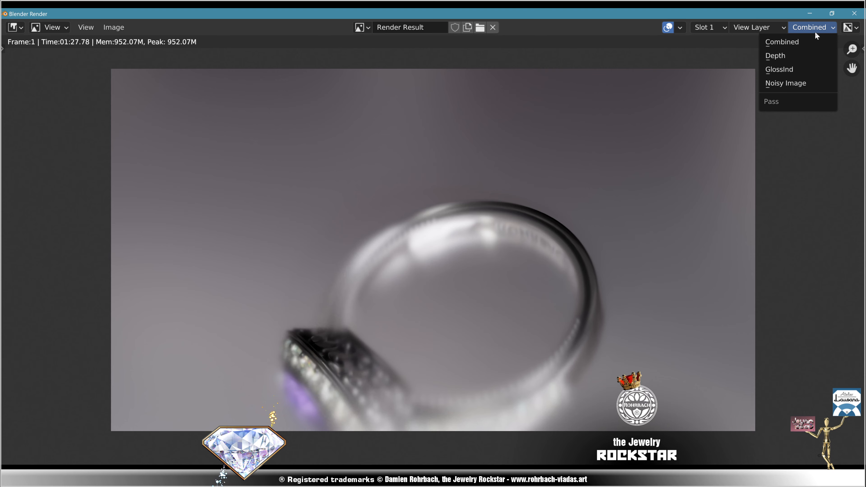
click(791, 72)
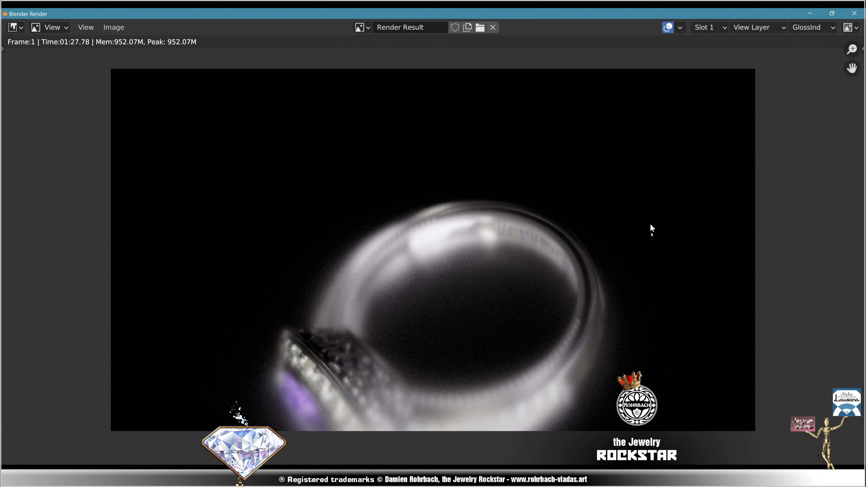
click(813, 27)
click(793, 39)
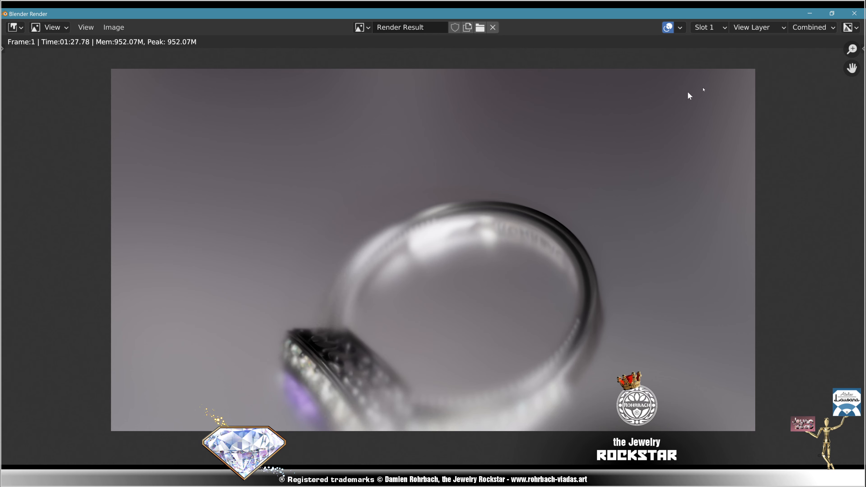
click(819, 26)
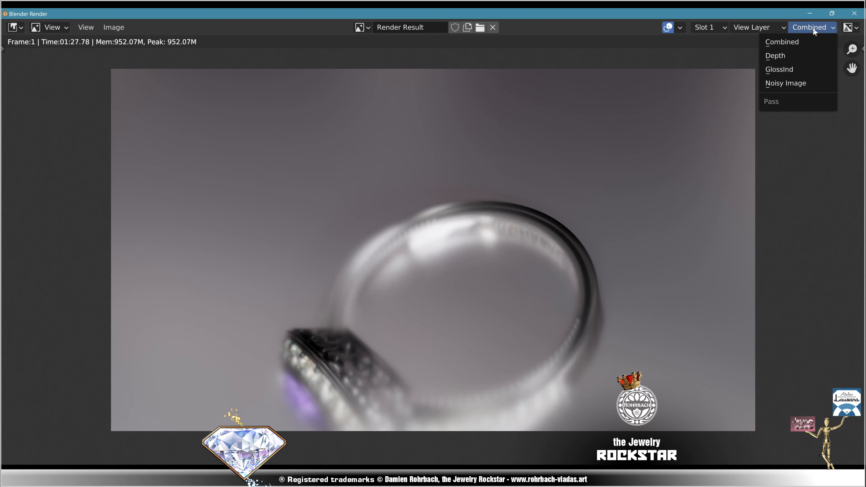
click(795, 70)
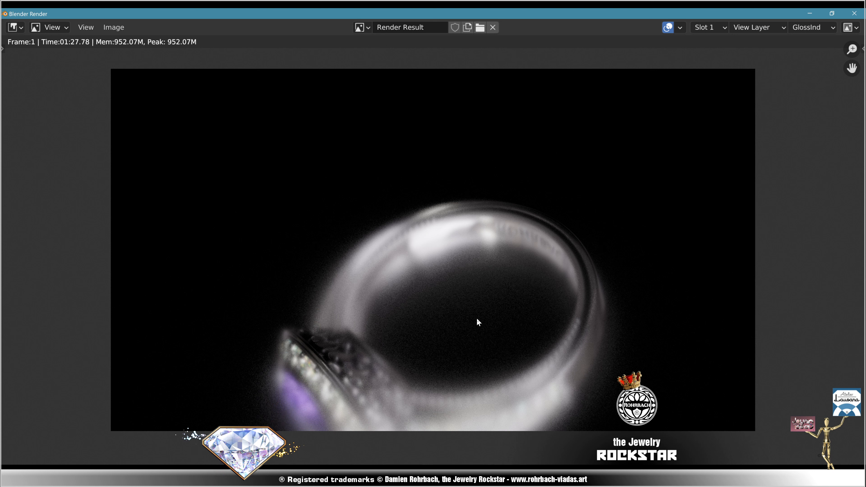
Save the GlossInd pass as the RGBA PNG VIDEO-RENDER-GLOSSYindirect-1.png with 0% compression in the COMPOSITE-WHITE-VIDEO folder.
click(121, 31)
click(129, 103)
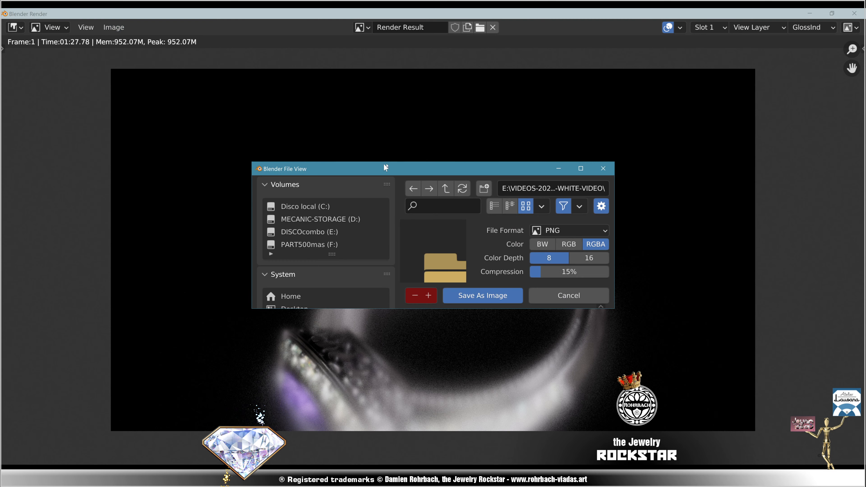
double_click(438, 167)
drag(798, 97, 782, 97)
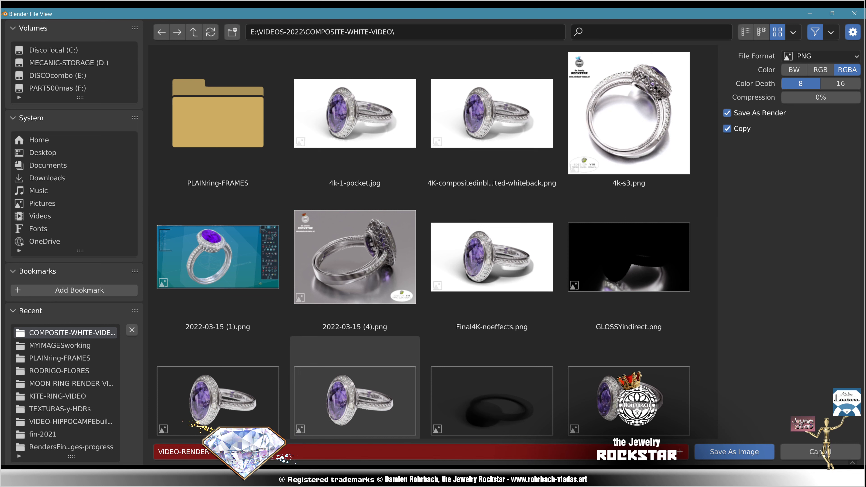
double_click(247, 452)
key(Return)
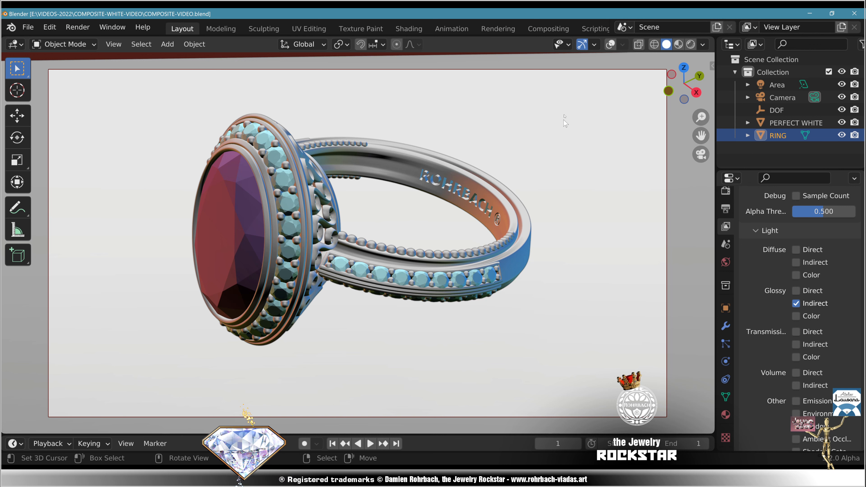
Switch to the Compositing workspace and enable node-based compositing for the scene.
click(566, 30)
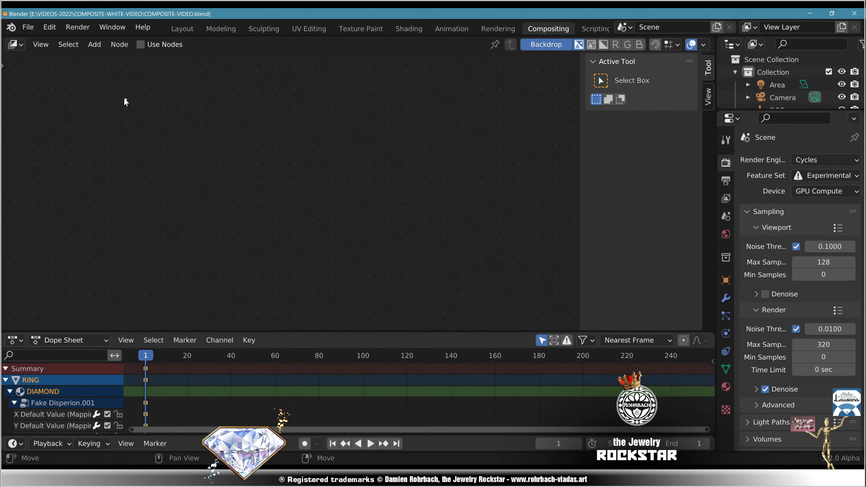
click(139, 46)
scroll(371, 183, down, 3)
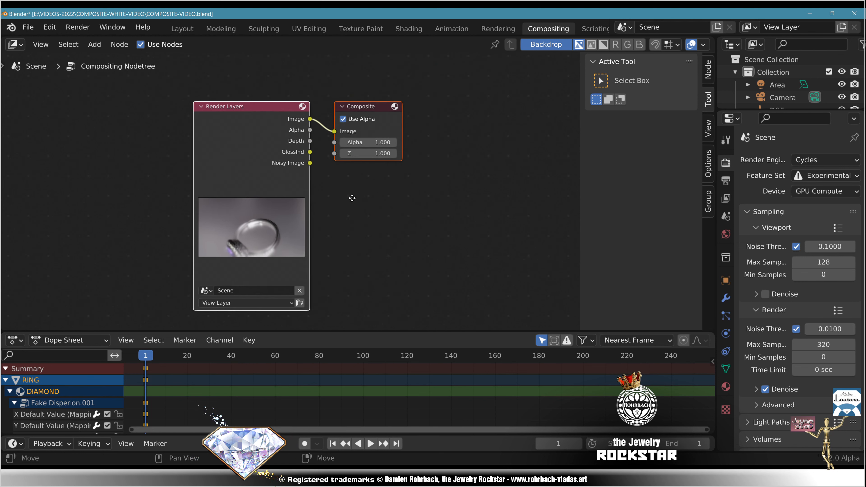
Move the Render Layers and Composite nodes far apart and disconnect the image link between them.
click(252, 134)
drag(336, 110, 502, 112)
drag(208, 145, 54, 132)
drag(489, 138, 352, 128)
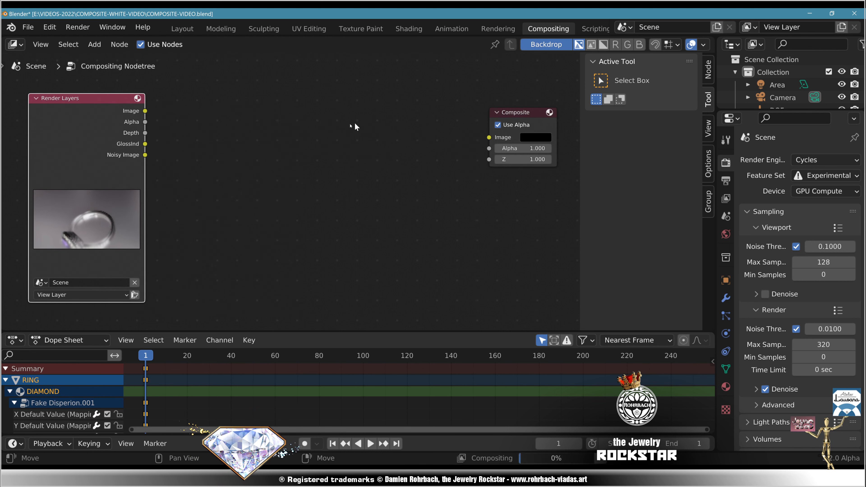
drag(107, 164, 67, 118)
mouse_move(212, 177)
middle_down()
mouse_move(196, 166)
mouse_move(217, 182)
middle_up()
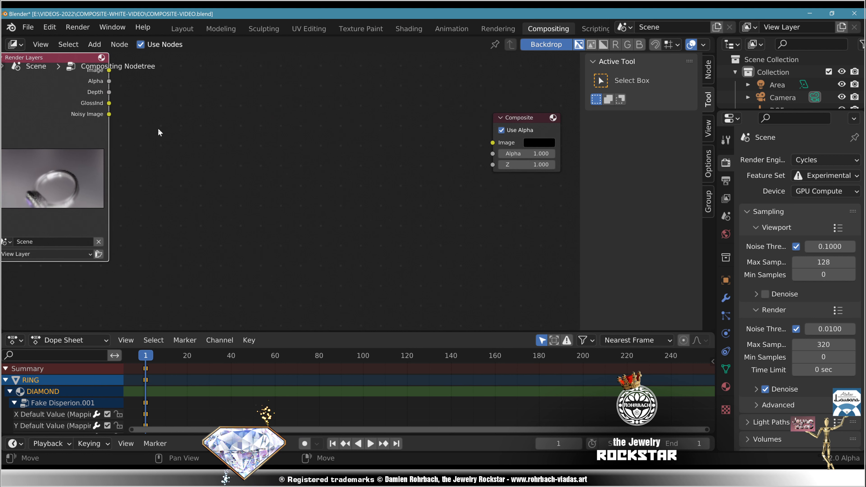
Add an Image node between Render Layers and Composite and load VIDEO-RENDER-RING-1.png into it.
click(103, 46)
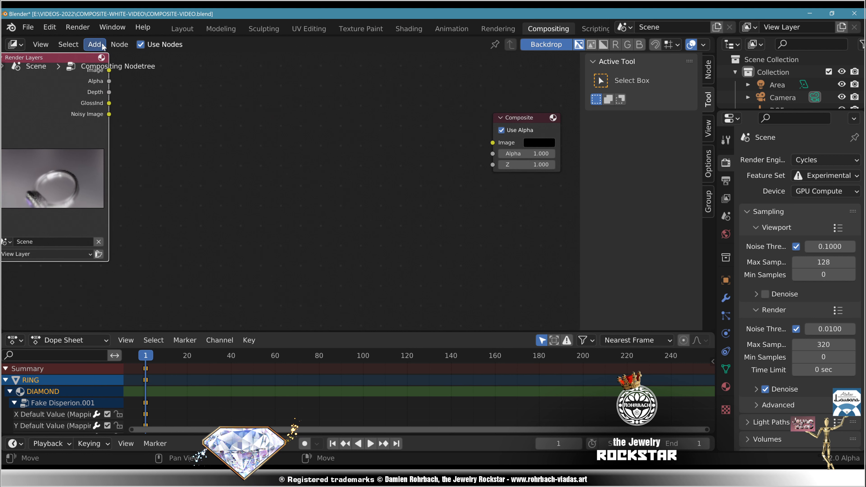
mouse_move(116, 82)
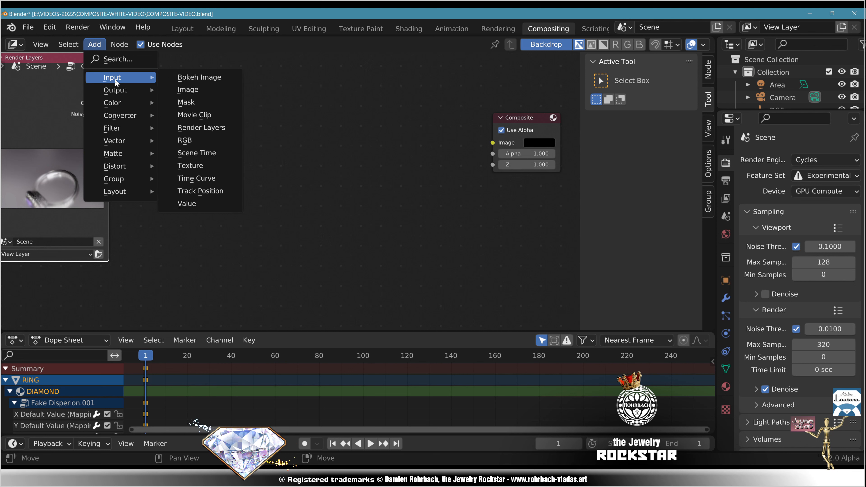
click(188, 89)
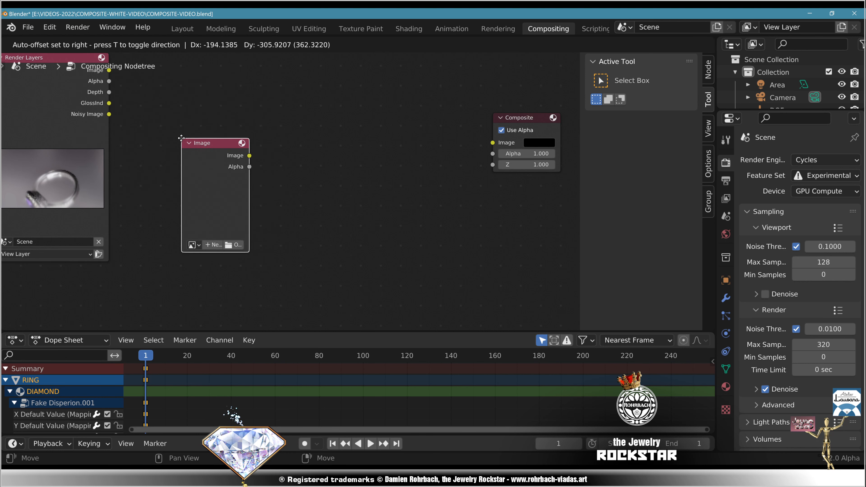
click(181, 138)
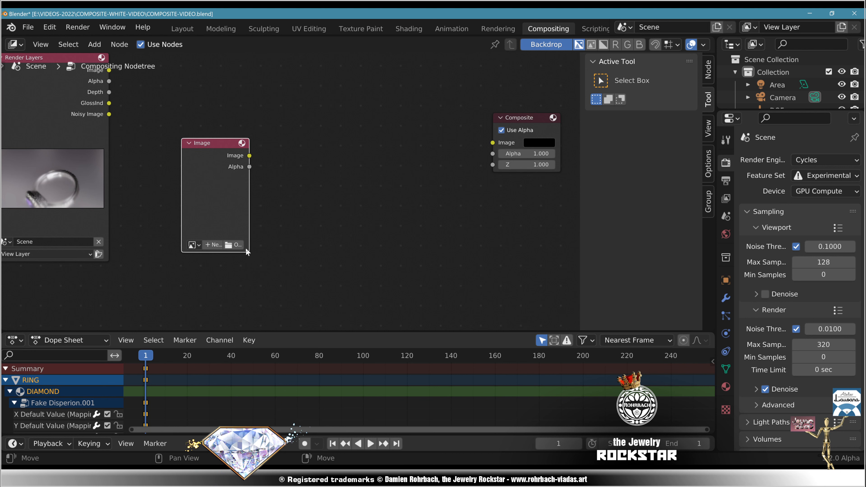
click(239, 246)
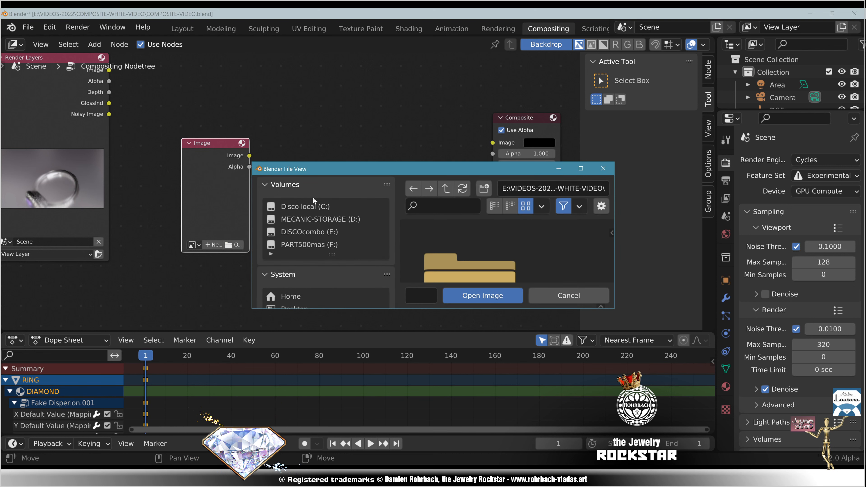
double_click(385, 169)
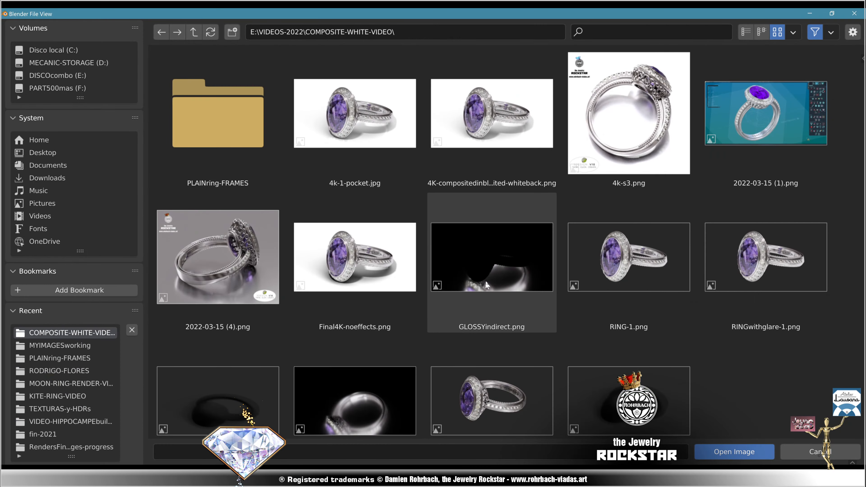
scroll(492, 272, down, 2)
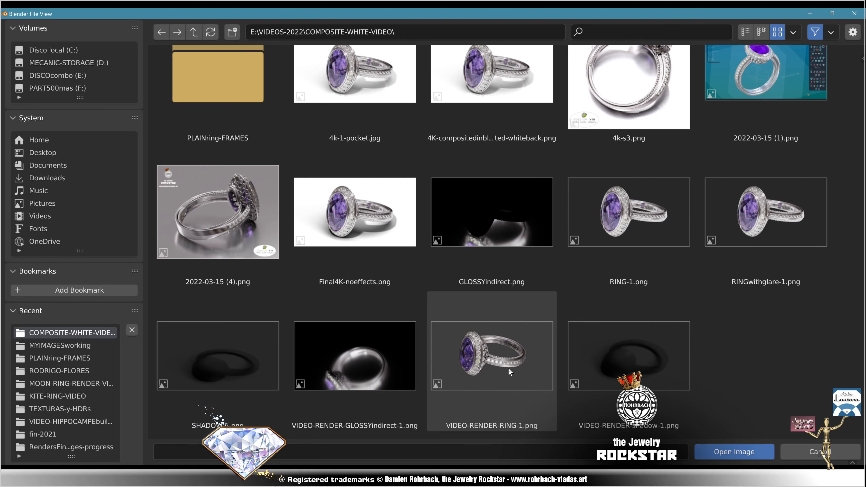
double_click(515, 363)
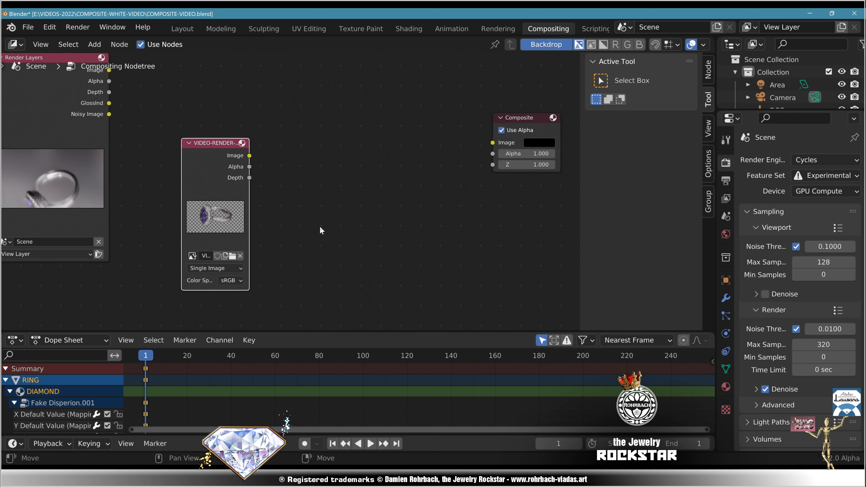
Add a second Image node directly below the ring image node.
middle_drag(337, 222, 369, 165)
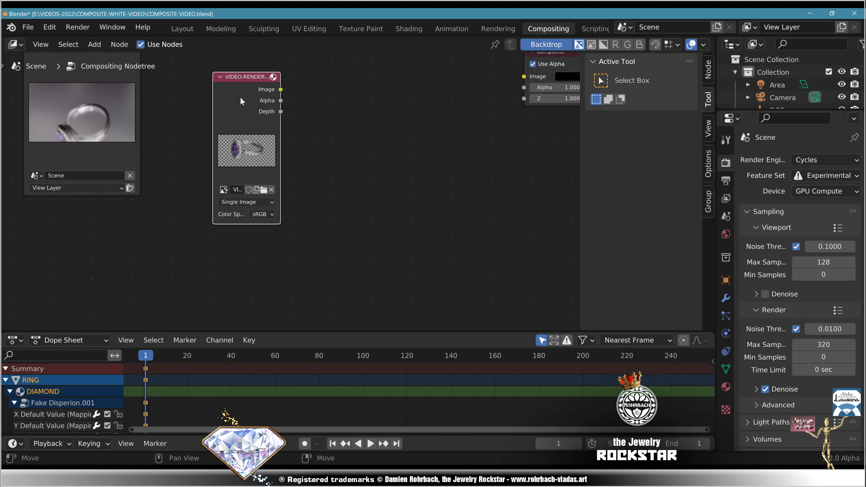
click(116, 46)
mouse_move(95, 44)
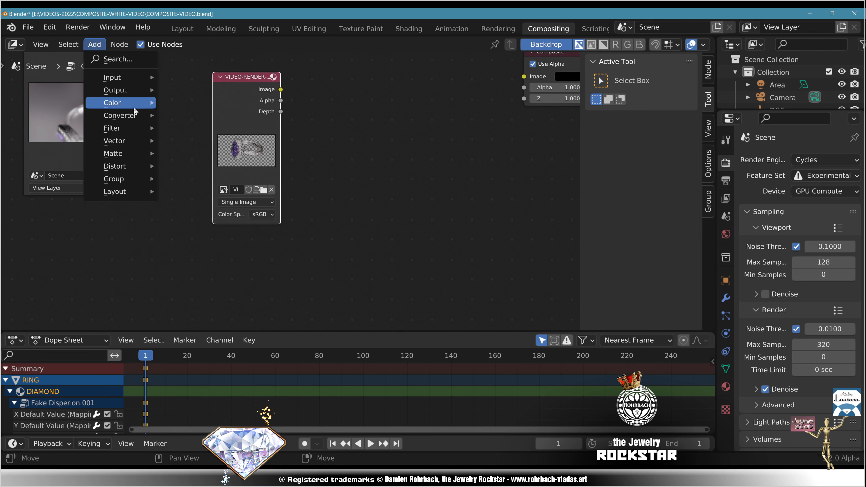
mouse_move(133, 78)
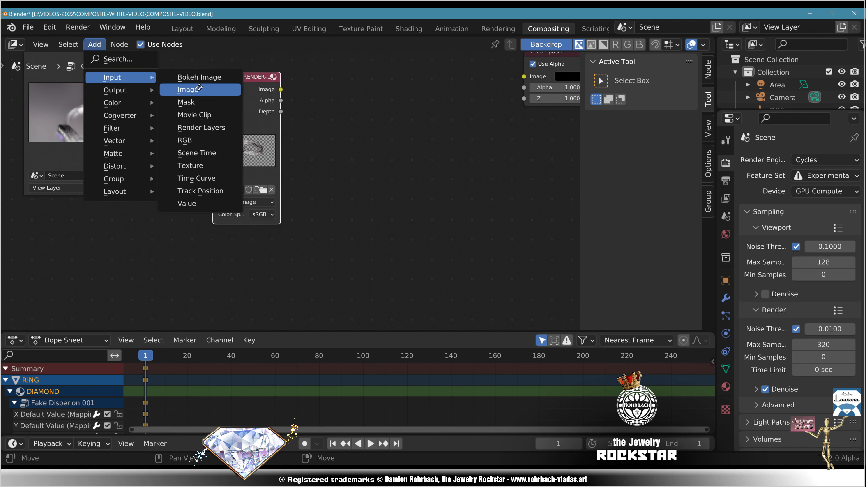
click(188, 89)
click(221, 239)
middle_drag(351, 232, 397, 189)
drag(296, 218, 290, 215)
click(290, 215)
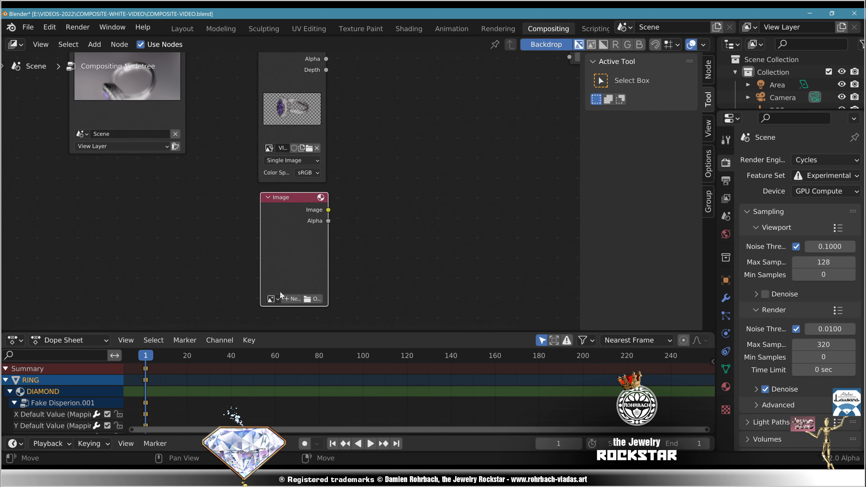
Load VIDEO-RENDER-shadow-1.png into the empty Image node.
click(313, 301)
double_click(407, 168)
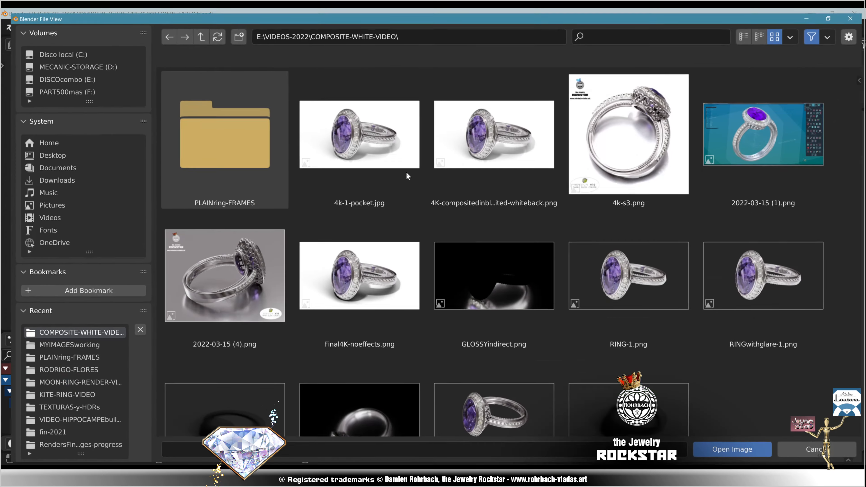
scroll(513, 322, down, 3)
double_click(639, 359)
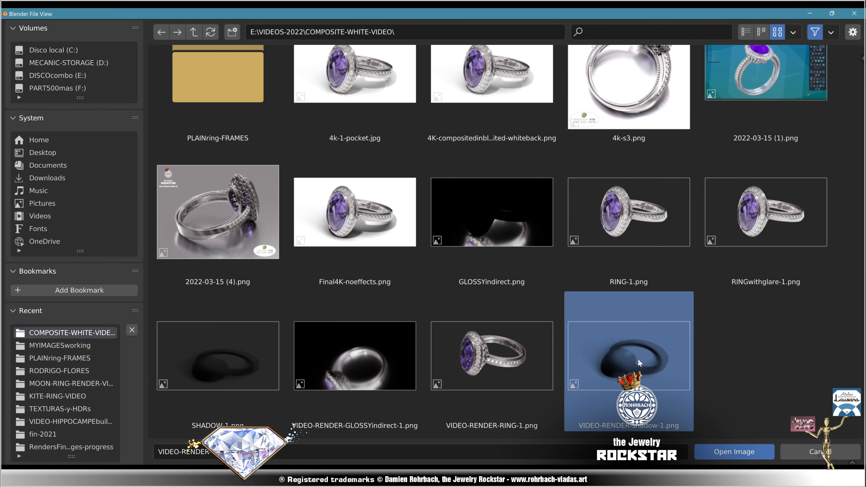
Add an Alpha Over node between the ring image node and the Composite node.
middle_drag(395, 148, 343, 218)
click(222, 112)
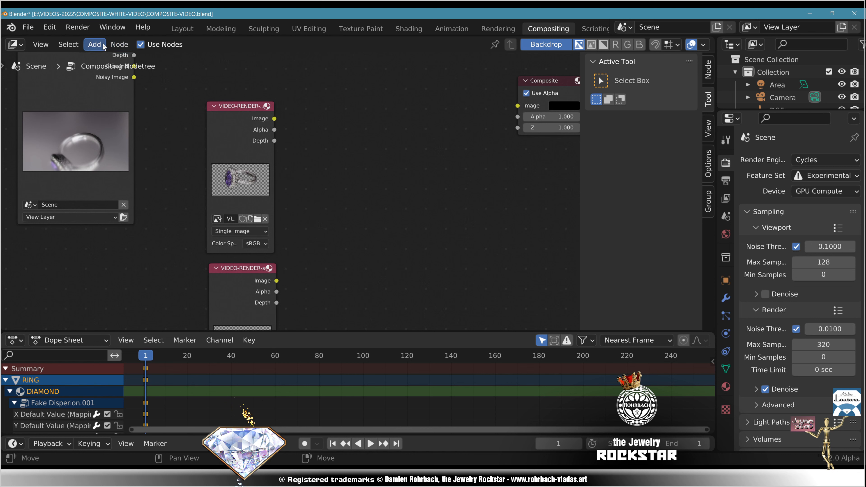
click(95, 45)
click(106, 59)
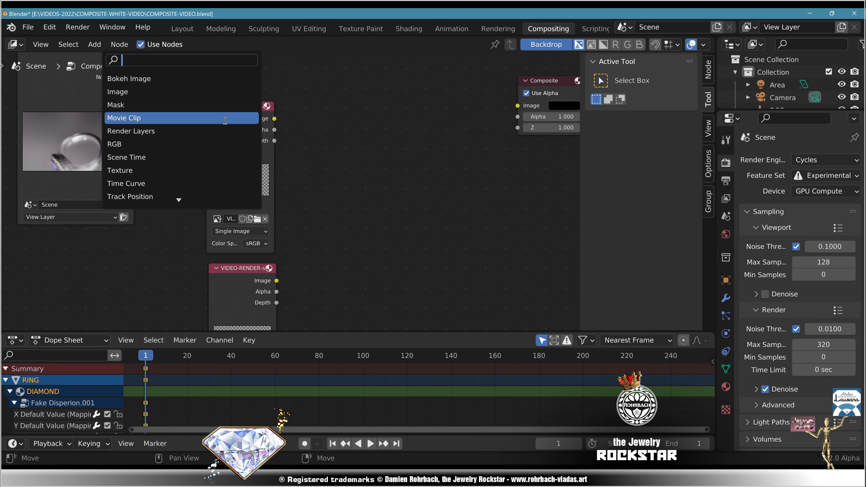
text(alph)
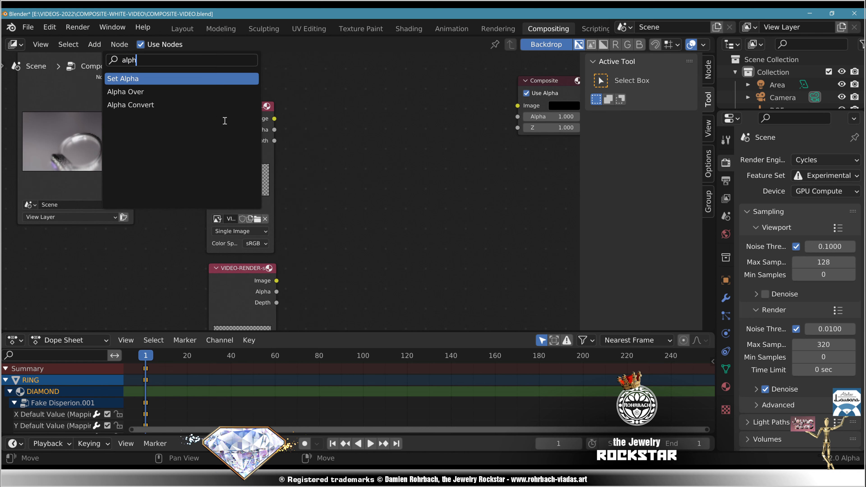
key(Down)
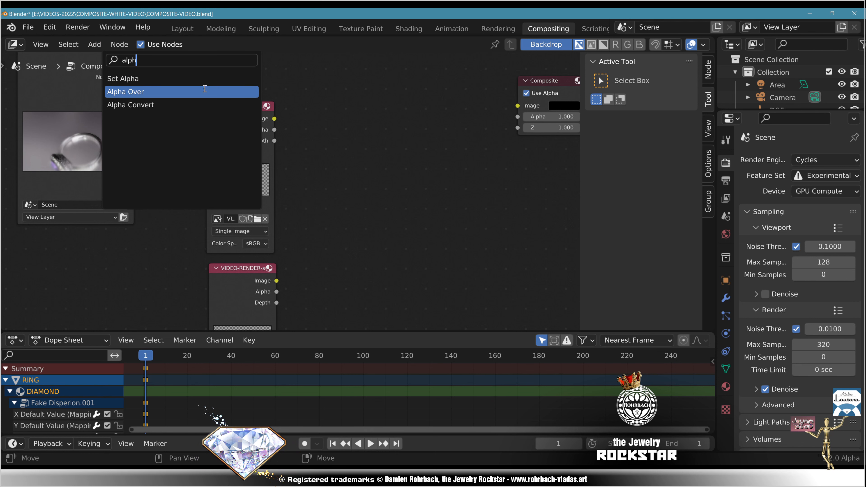
key(Return)
click(464, 165)
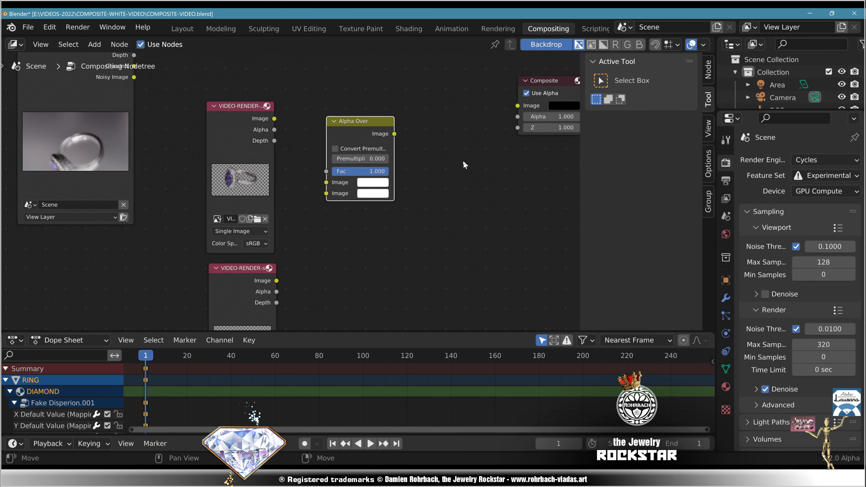
Connect the ring image to Alpha Over's second image input and the shadow image to its first.
middle_drag(424, 186, 444, 189)
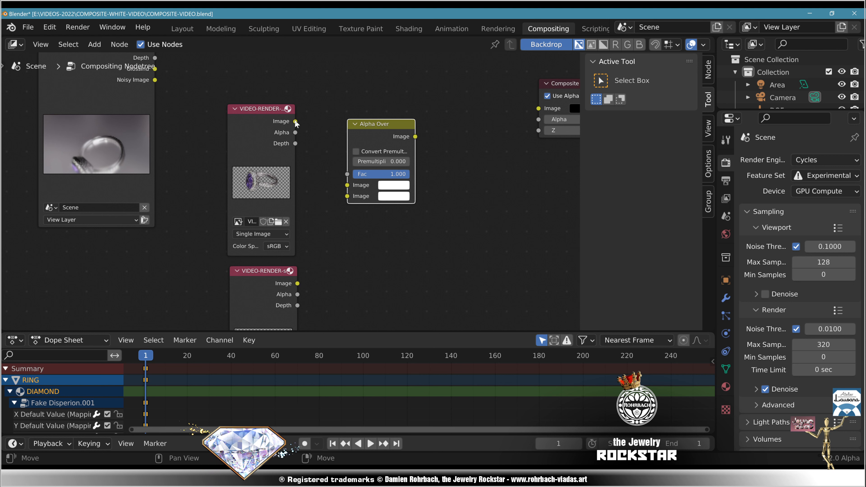
drag(296, 121, 348, 196)
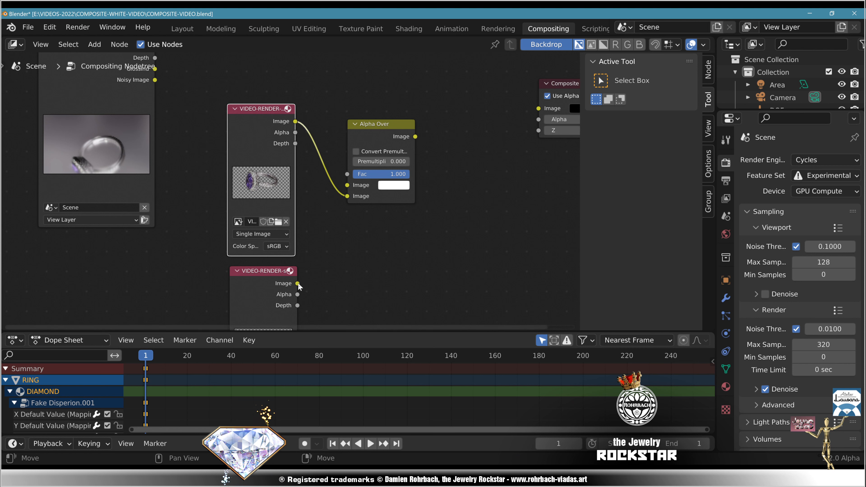
drag(297, 284, 347, 185)
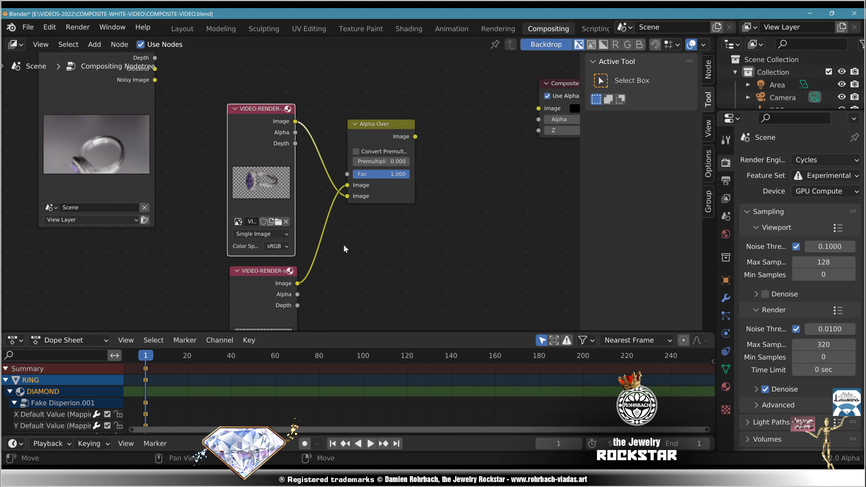
Rearrange the Image nodes so the shadow image node sits above the ring image node.
drag(256, 111, 346, 265)
drag(259, 271, 242, 75)
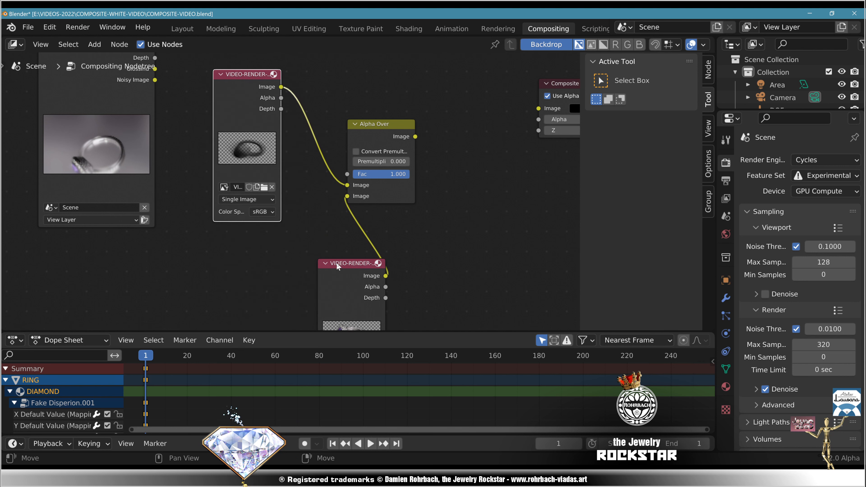
drag(338, 267, 234, 236)
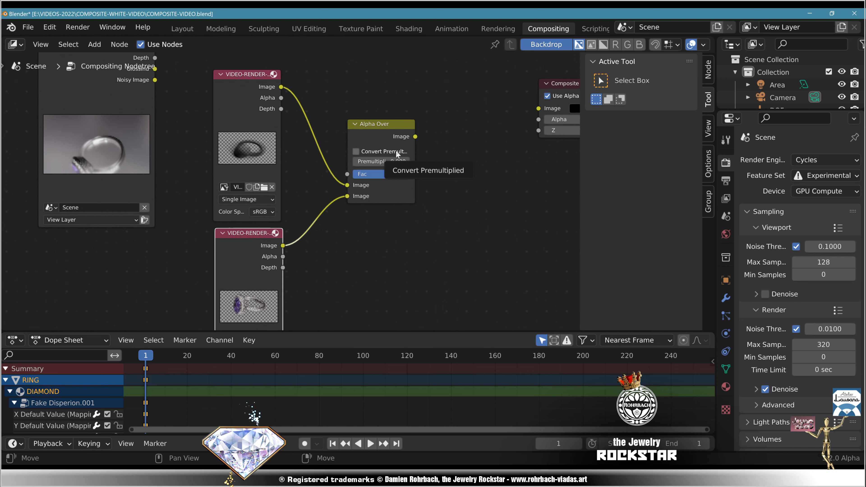
Enable Convert Premultiplied on the Alpha Over node and connect its output to the Composite node's image input.
click(356, 151)
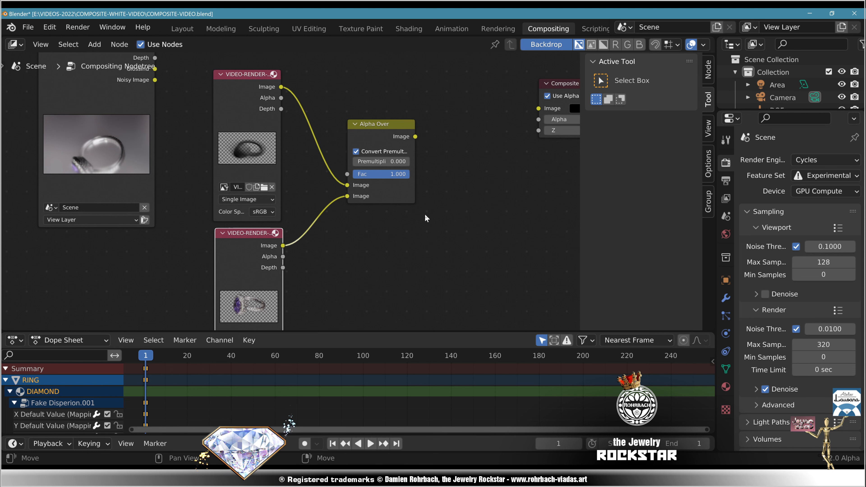
key(Home)
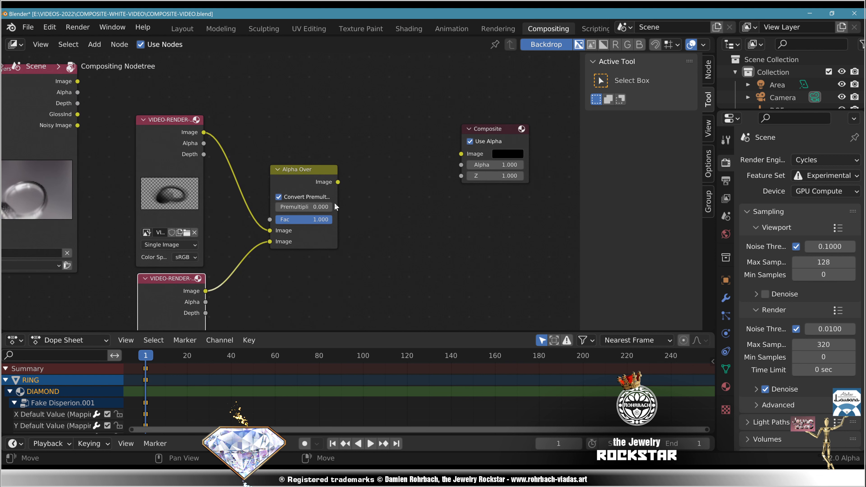
drag(338, 182, 461, 154)
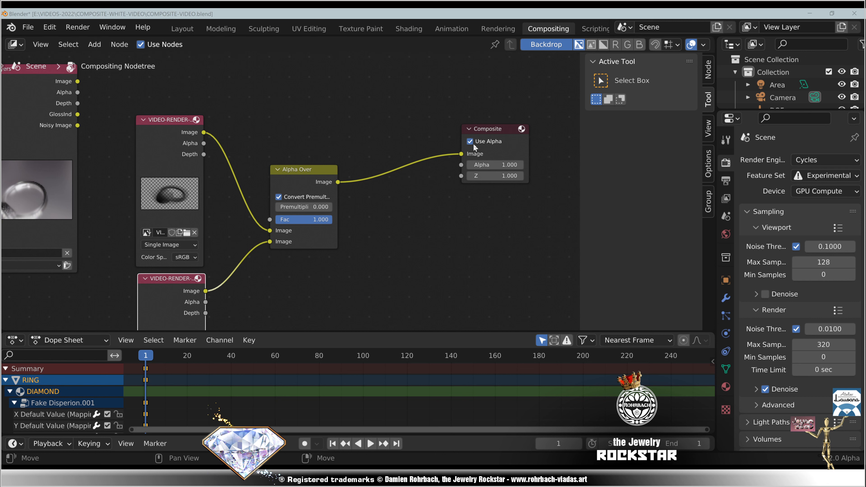
click(452, 232)
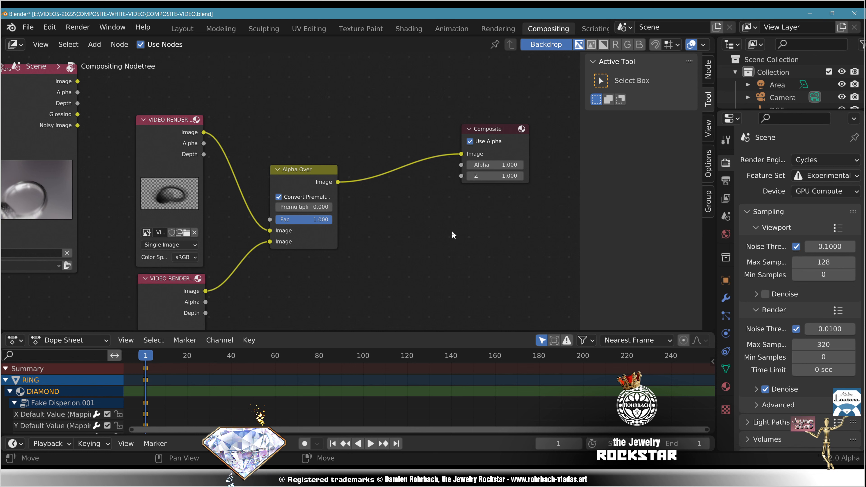
Open the render result and examine how the ring and its shadow combine over the transparent background.
key(F11)
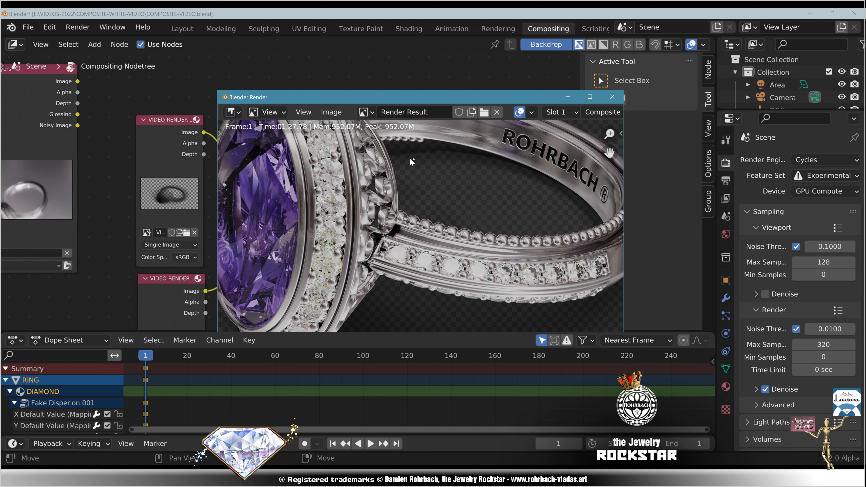
double_click(415, 99)
scroll(508, 195, down, 1)
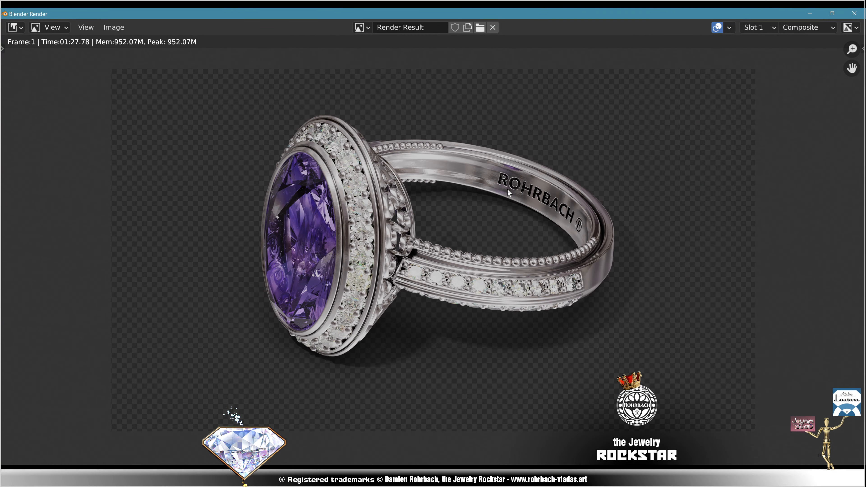
double_click(663, 21)
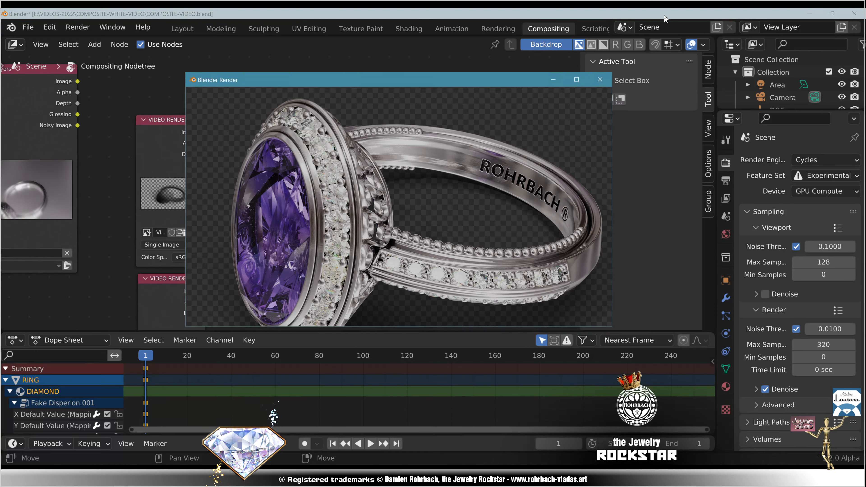
scroll(507, 191, up, 1)
drag(508, 102, 617, 54)
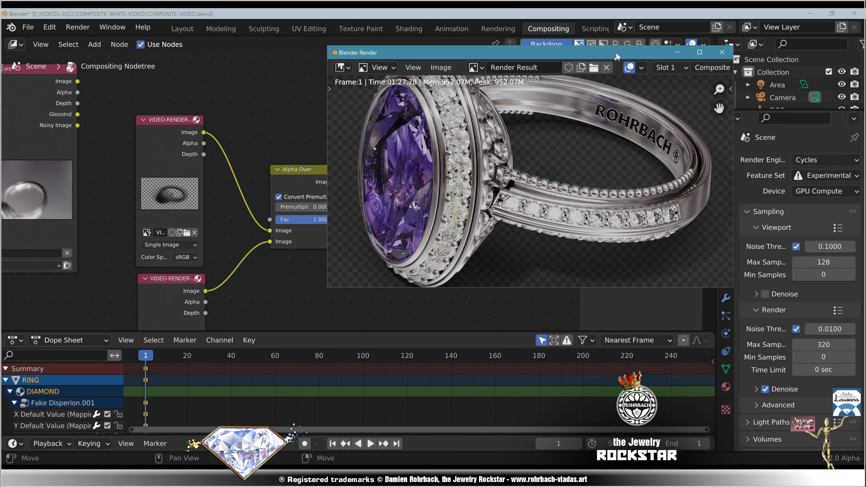
scroll(545, 217, down, 1)
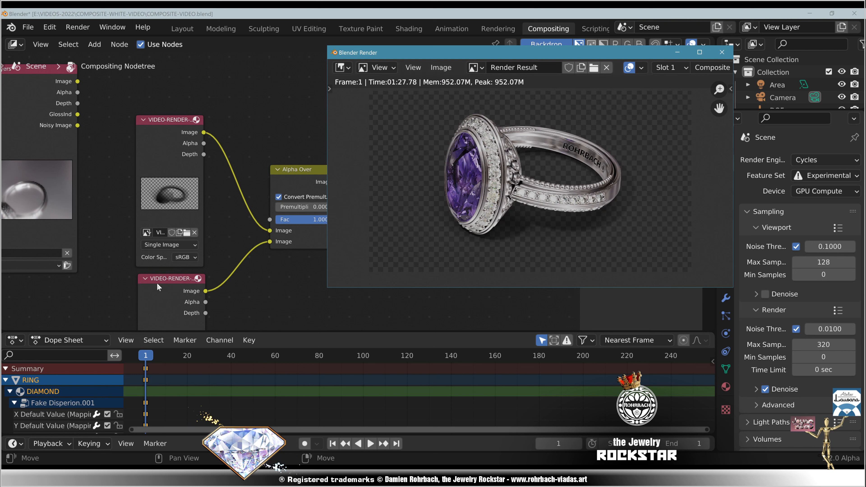
mouse_move(598, 173)
middle_down()
mouse_move(582, 200)
mouse_move(588, 183)
middle_up()
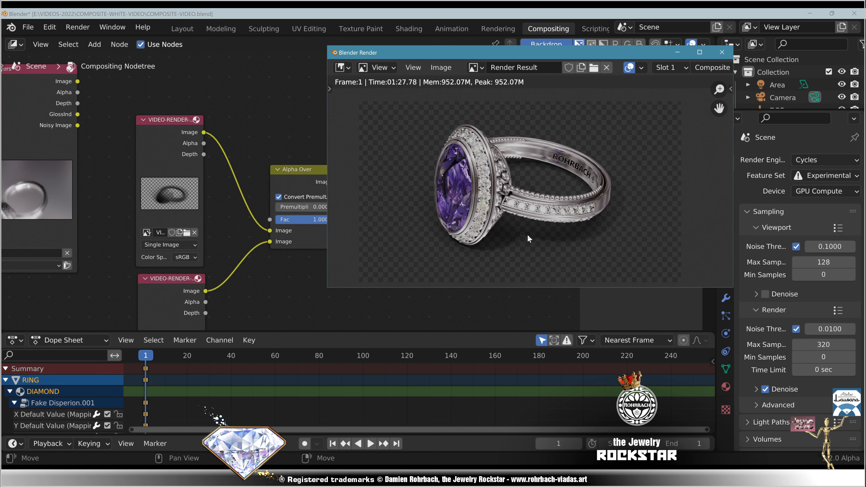
Compare the render result with the Composite node's Use Alpha option turned off and back on.
drag(478, 53, 466, 195)
click(470, 140)
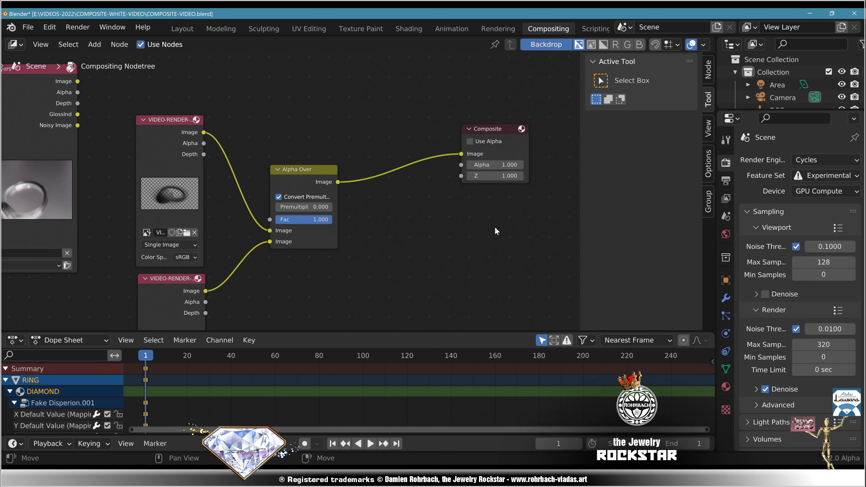
key(F11)
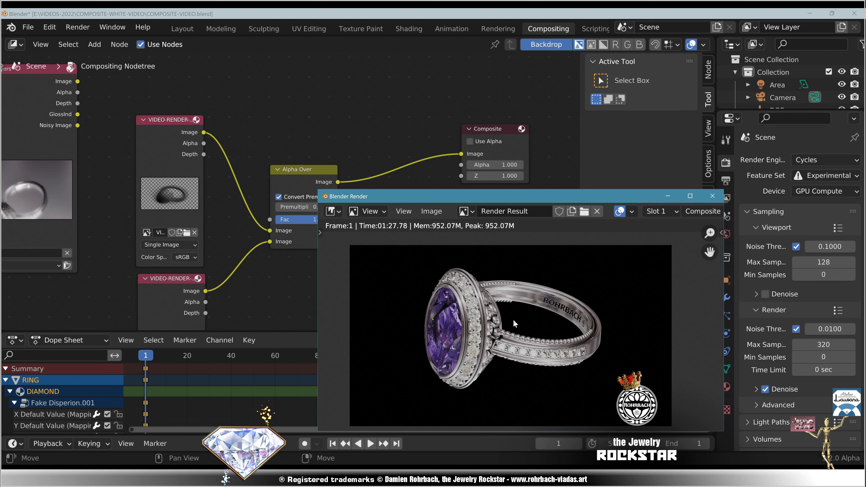
click(470, 141)
key(F11)
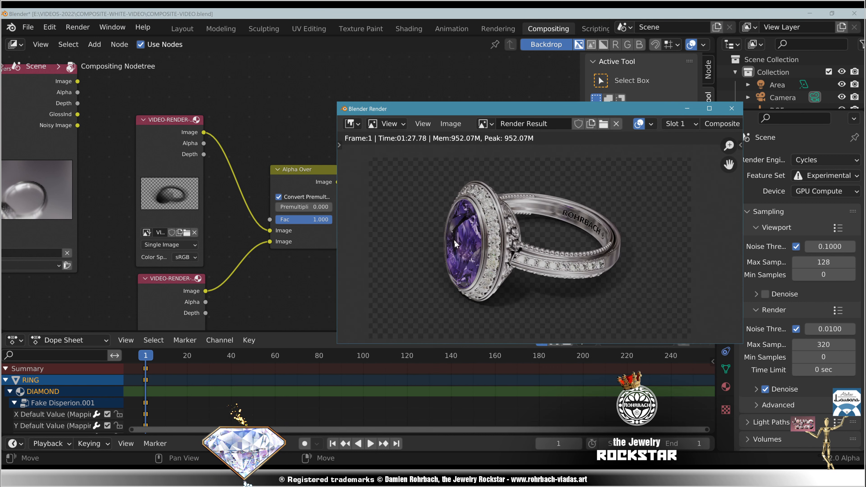
drag(472, 108, 342, 234)
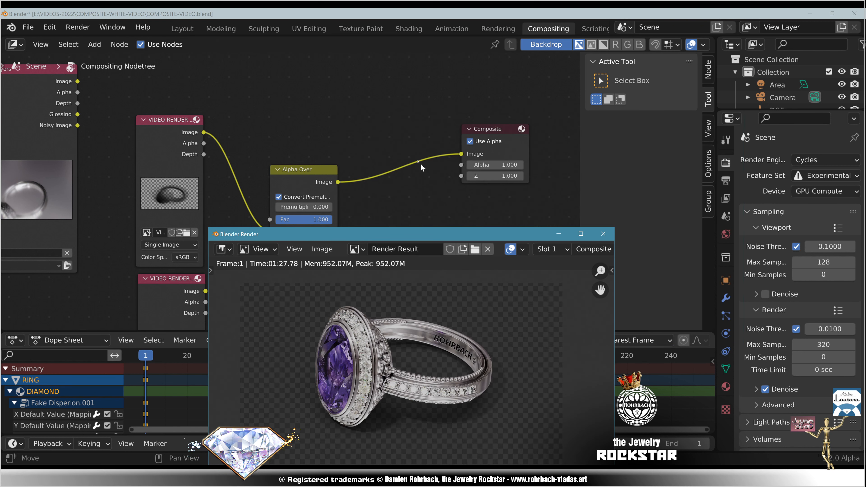
Insert a second Alpha Over node between the first one and the Composite node, and check the render result.
click(365, 113)
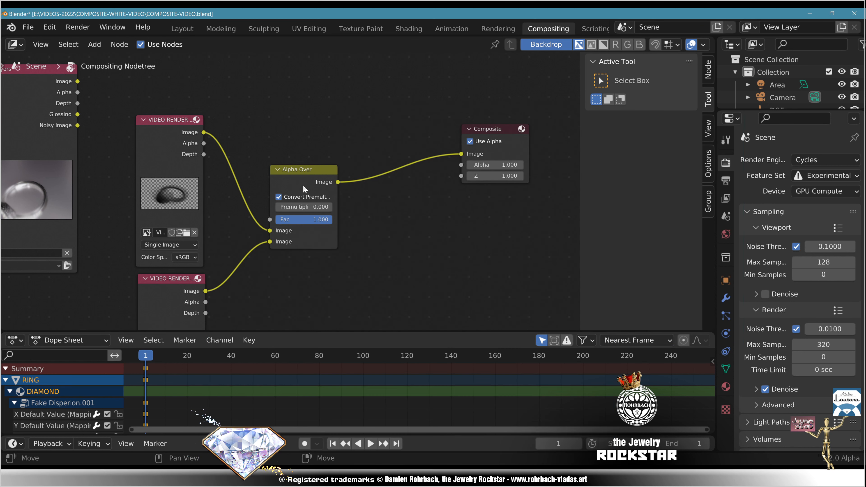
click(179, 99)
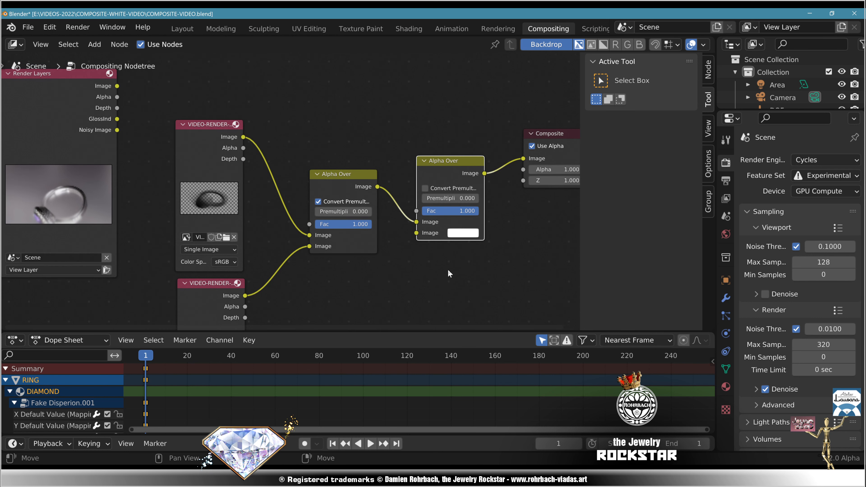
drag(430, 183, 431, 140)
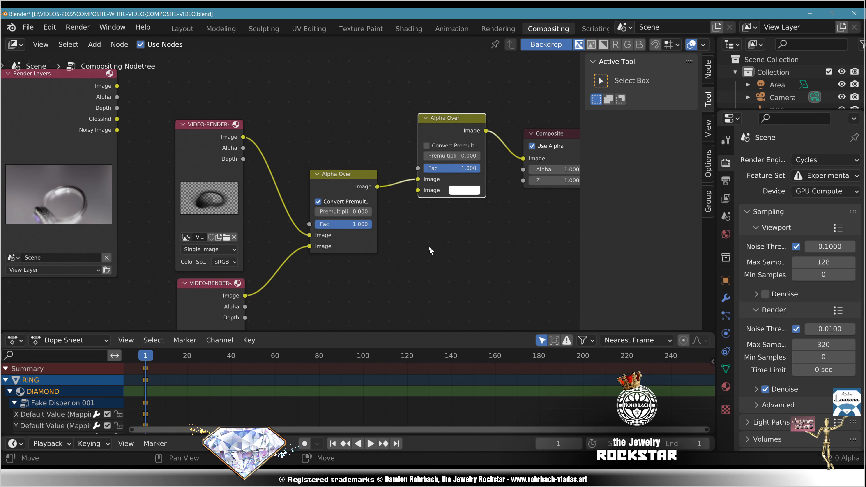
key(F11)
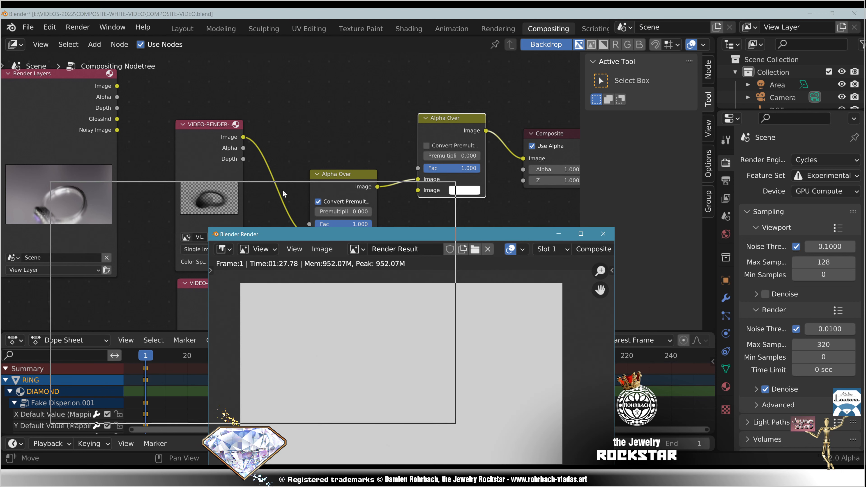
drag(474, 235, 345, 217)
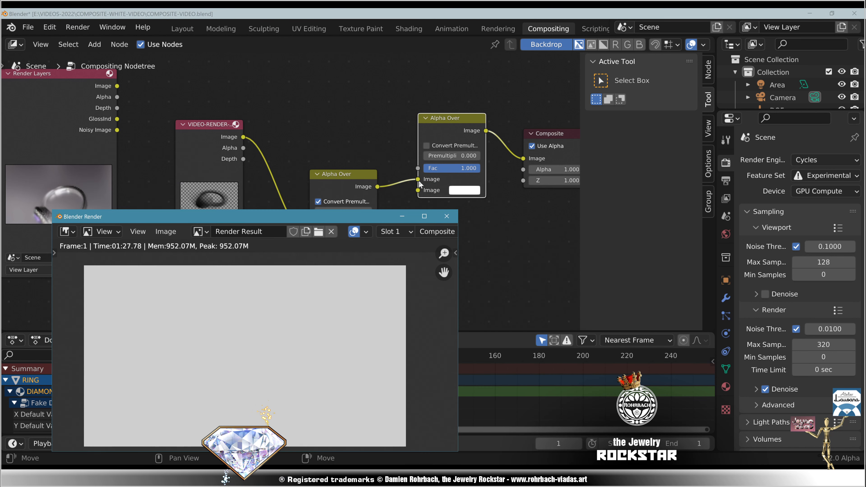
Move the incoming link to the second Alpha Over's lower image input so white becomes the background, and view the render result.
drag(417, 180, 418, 190)
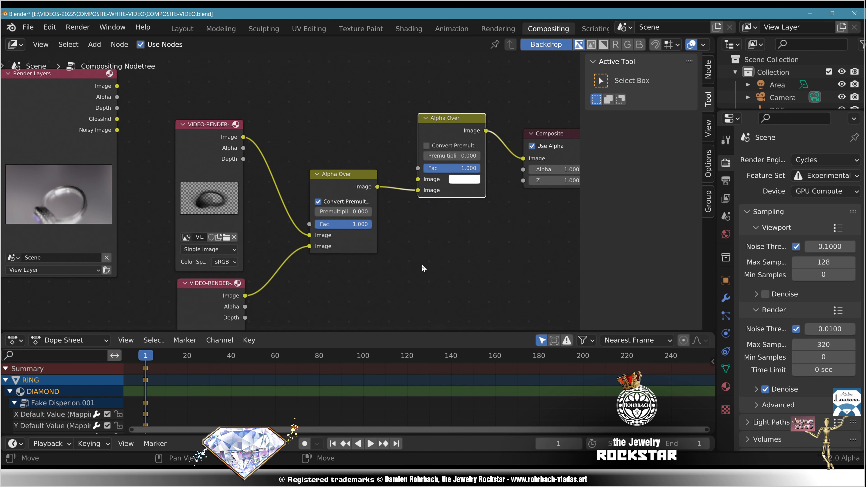
key(F11)
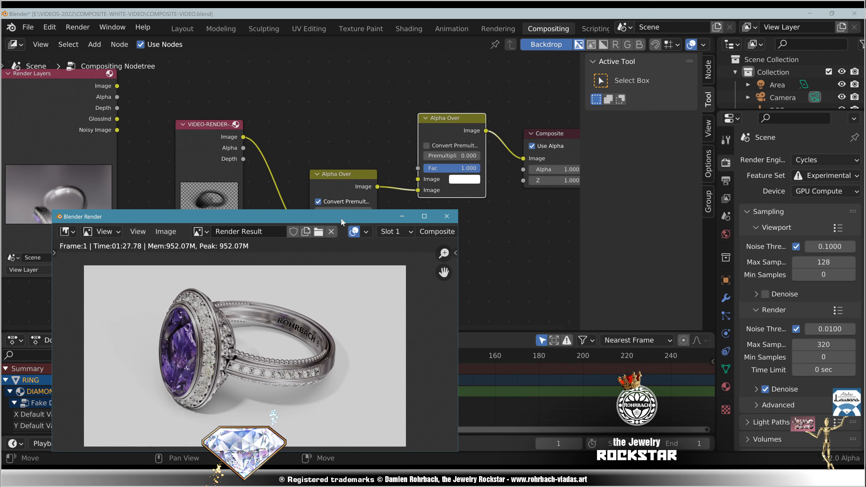
drag(342, 218, 464, 86)
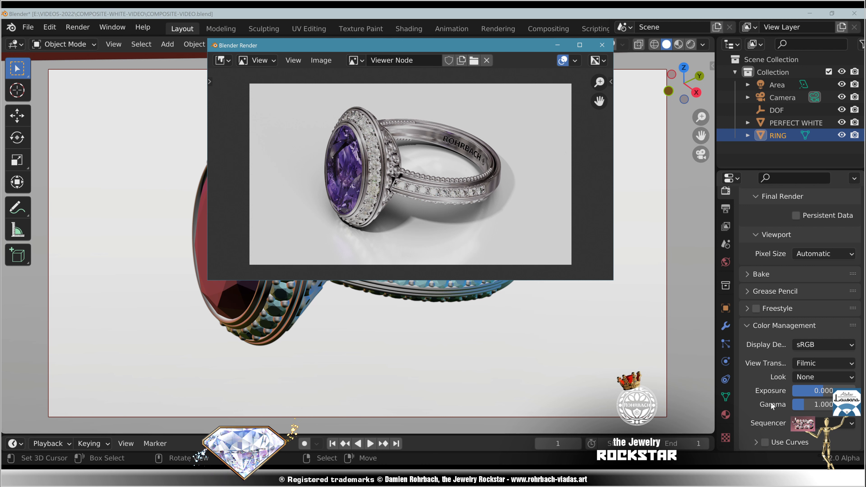
Set the color management view transform to Standard and view the rendered image again.
click(825, 368)
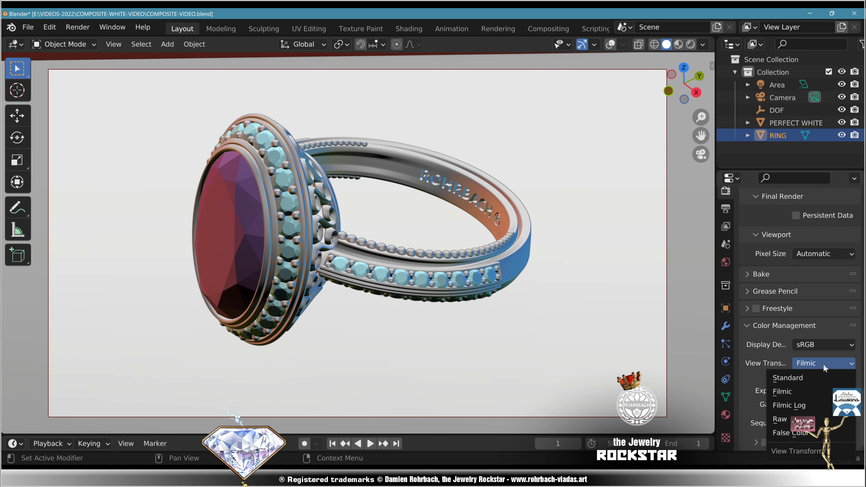
click(813, 376)
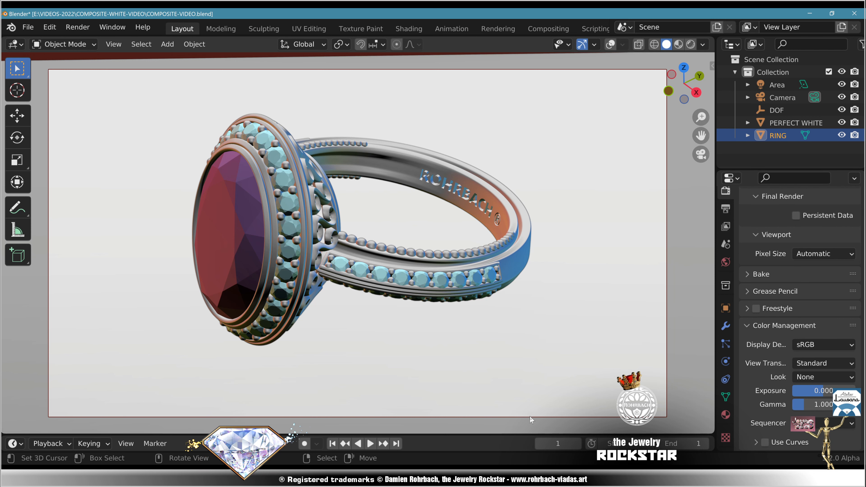
key(F11)
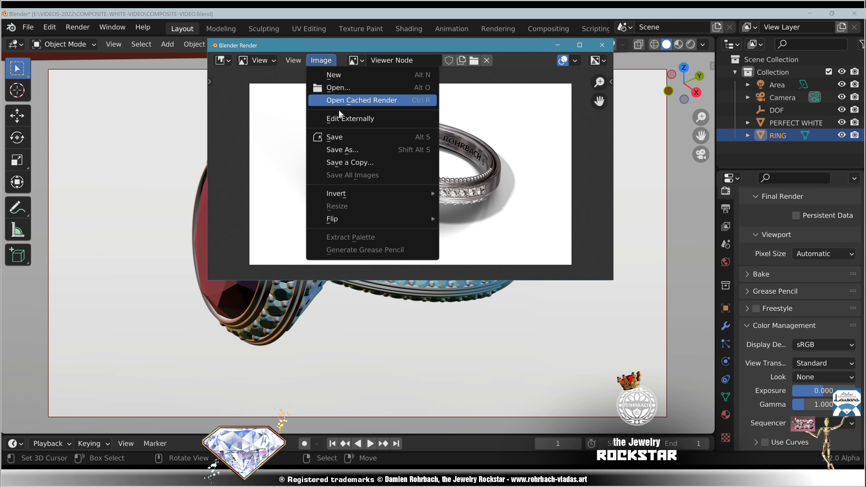
Save the composited image as an RGBA PNG in the COMPOSITE-WHITE-VIDEO folder.
click(342, 133)
double_click(439, 92)
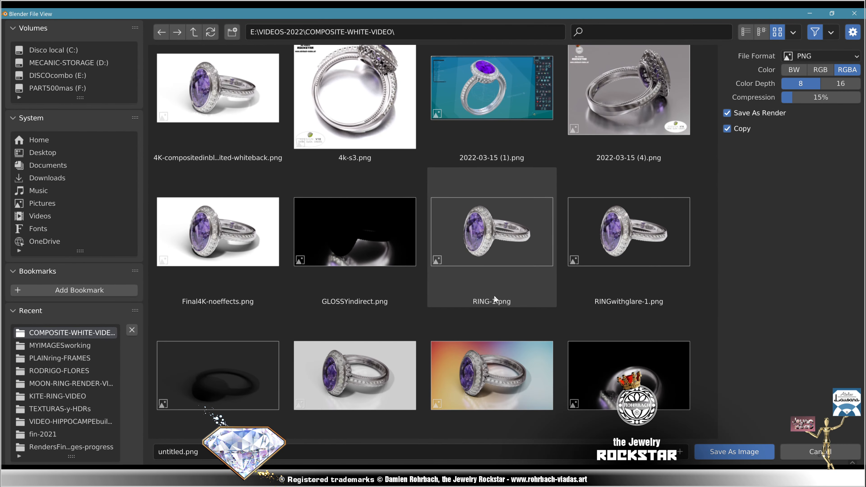
scroll(494, 294, down, 3)
click(384, 280)
double_click(383, 281)
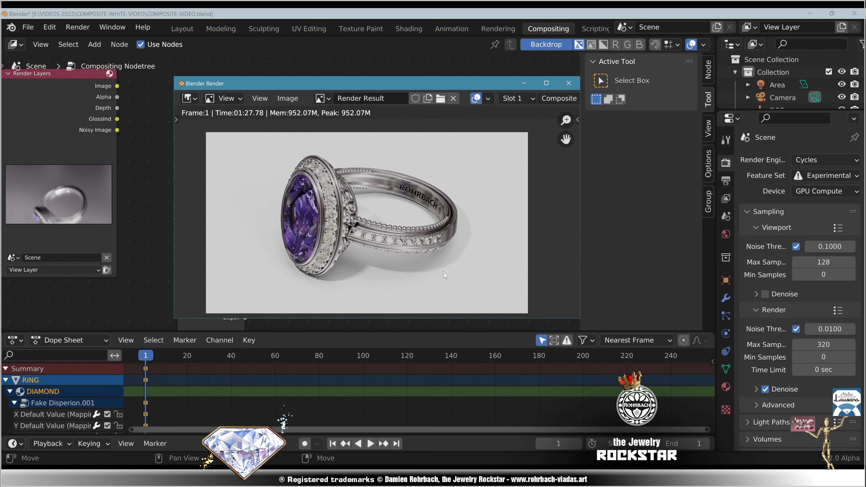
Close the render view and add a new Image node below the first Alpha Over node.
key(Escape)
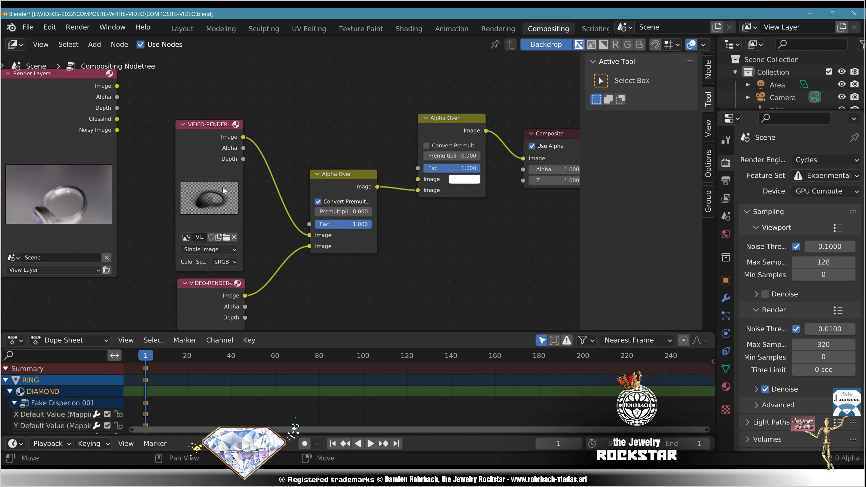
click(95, 44)
mouse_move(106, 82)
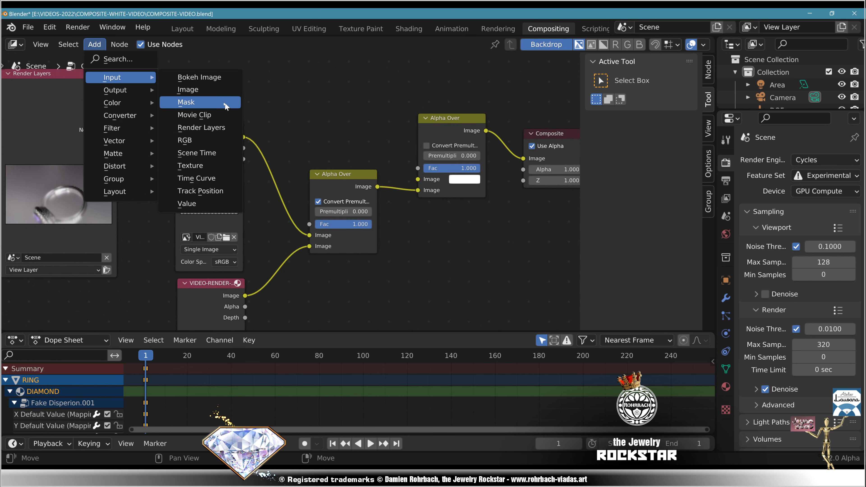
click(188, 89)
click(340, 275)
middle_drag(339, 275, 299, 184)
Load VIDEO-RENDER-GLOSSYindirect-1.png into the new Image node and inspect its preview.
click(326, 290)
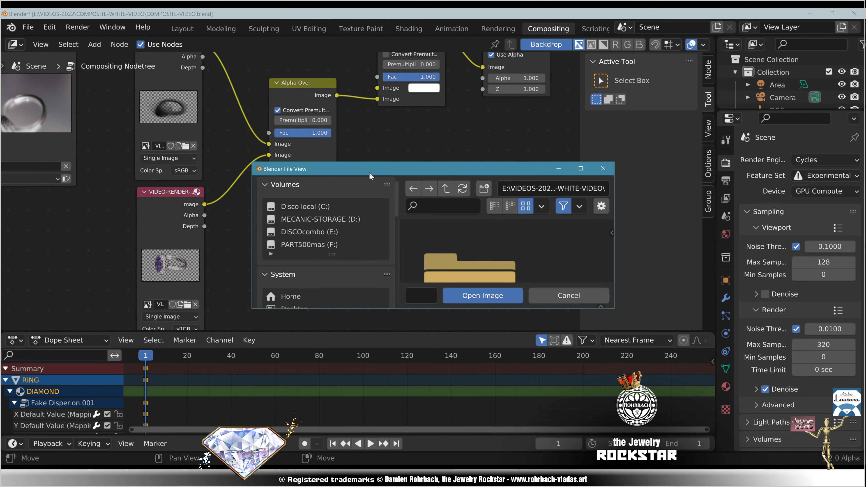
scroll(392, 245, down, 2)
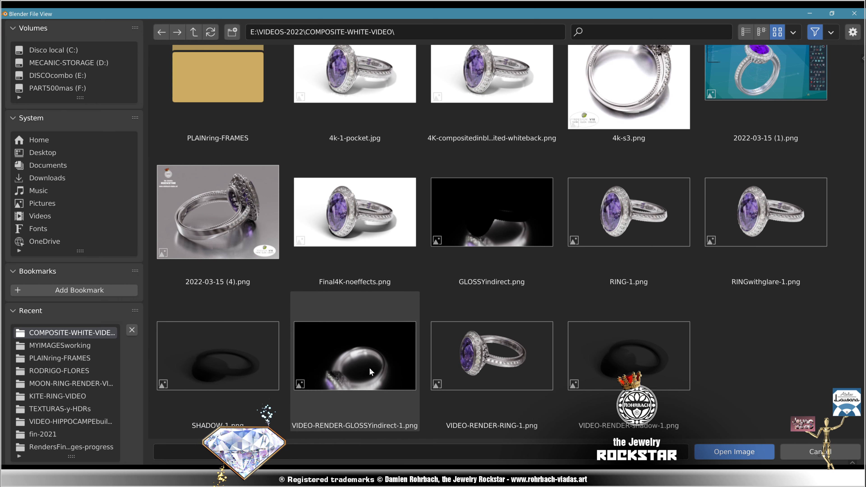
click(381, 370)
double_click(381, 369)
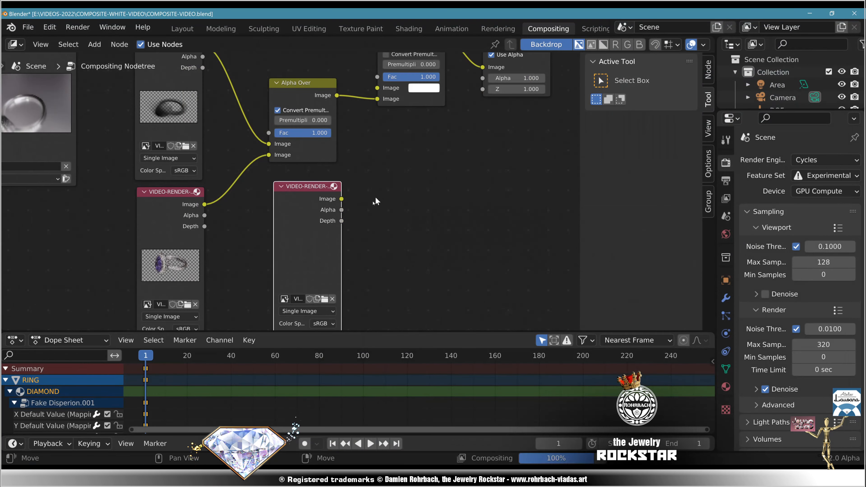
middle_drag(387, 199, 453, 176)
scroll(400, 267, up, 5)
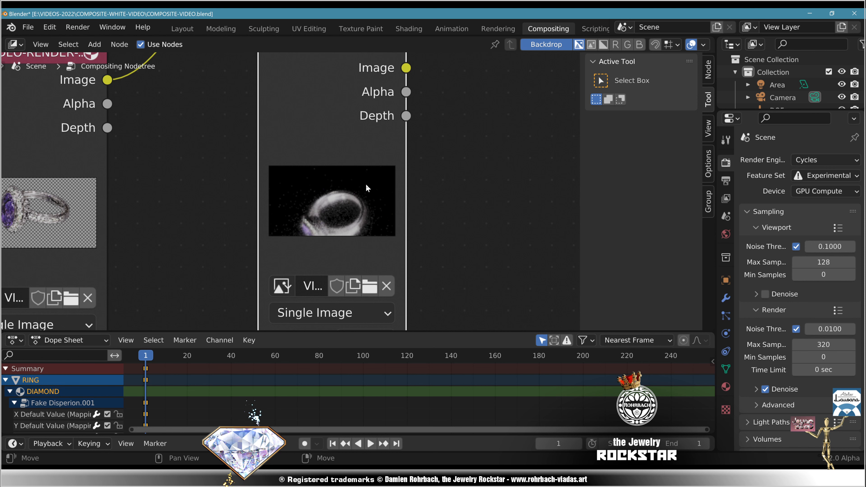
Add a Mix node beside the glossy indirect image node and set its blend mode to Add.
scroll(443, 157, down, 2)
middle_drag(458, 127, 389, 222)
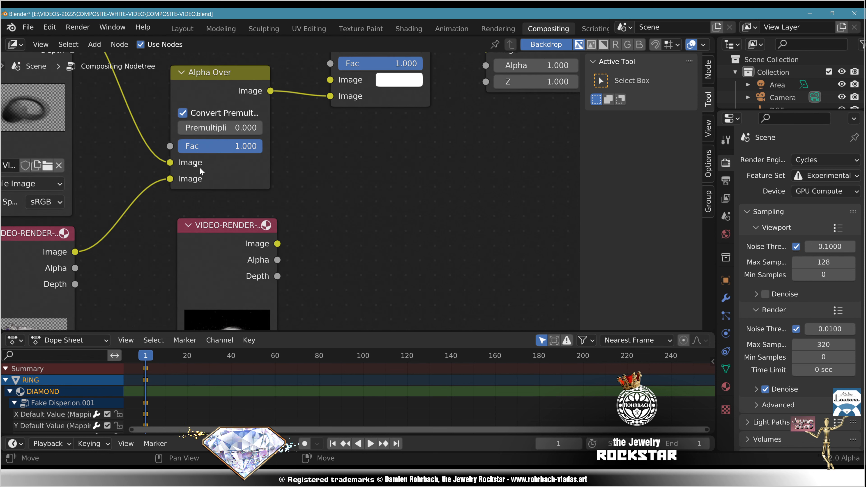
click(95, 45)
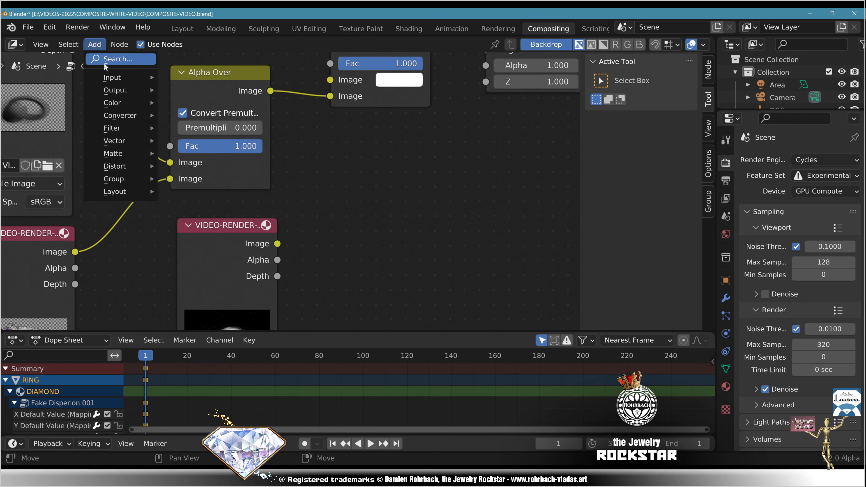
mouse_move(144, 102)
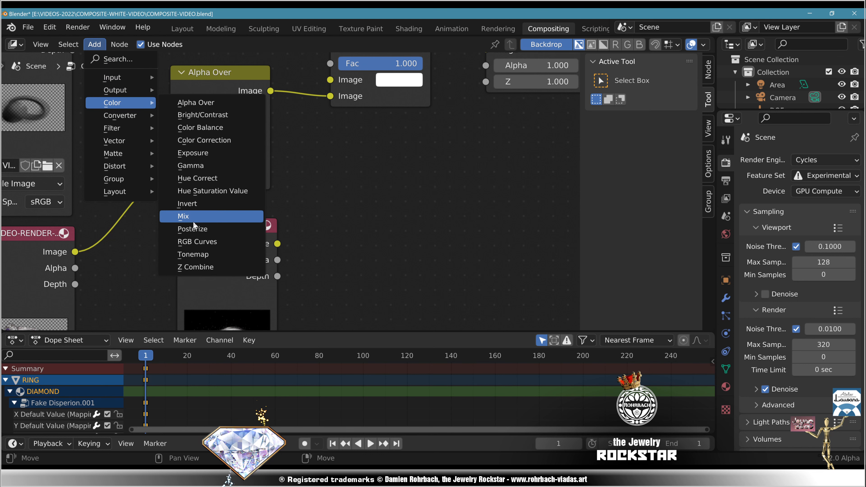
click(183, 216)
click(342, 157)
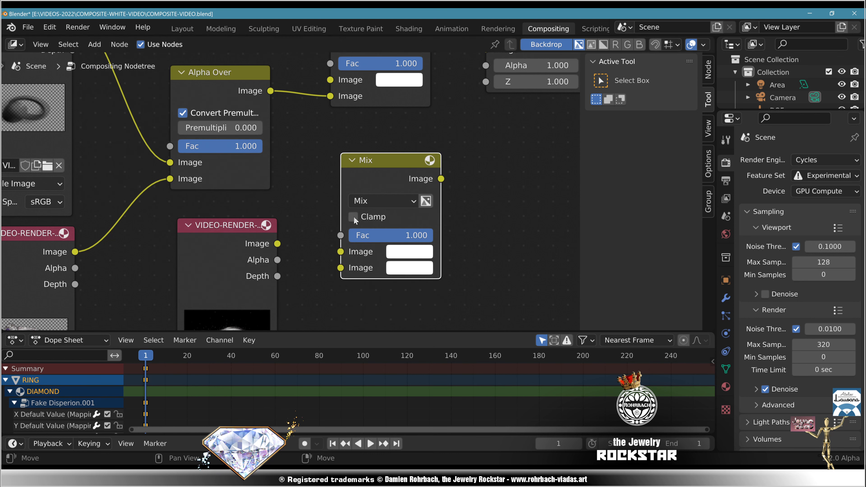
click(407, 201)
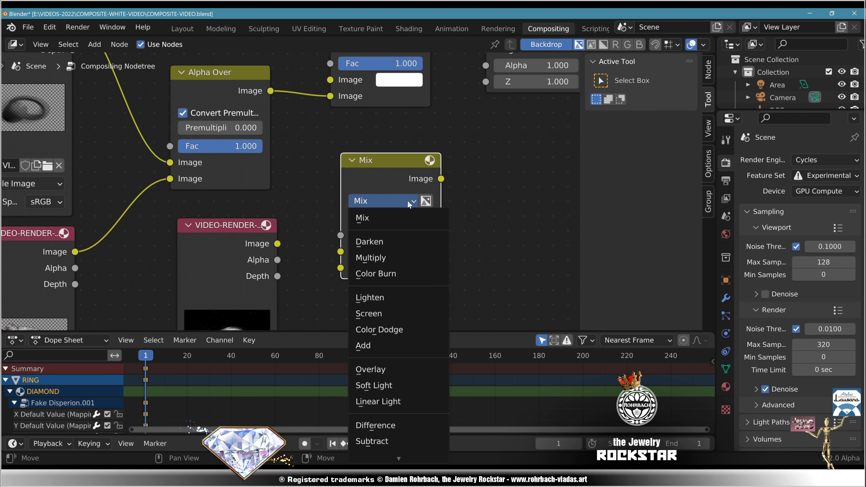
click(375, 344)
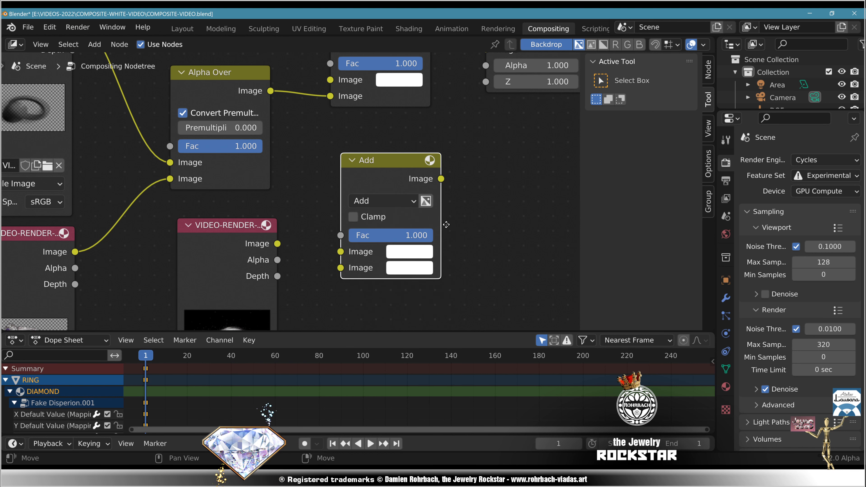
middle_drag(449, 223, 472, 226)
click(521, 232)
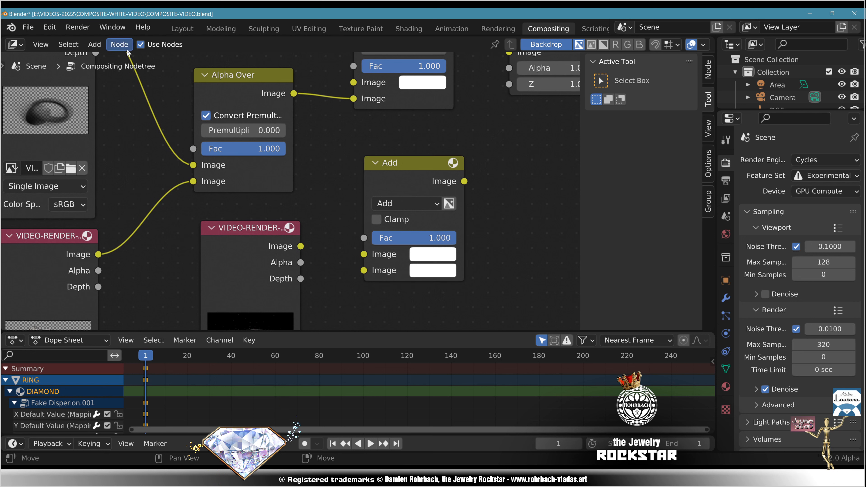
Insert the Add node between the two Alpha Over nodes and connect the glossy image output to its second Image input.
click(95, 44)
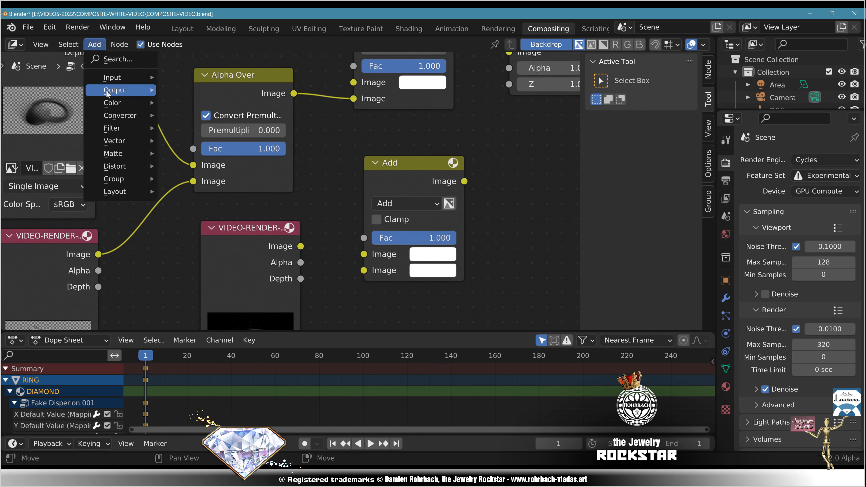
mouse_move(113, 119)
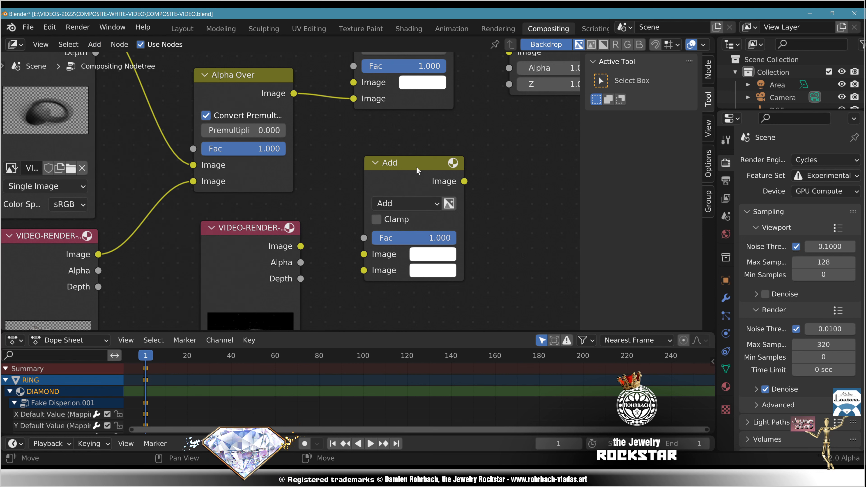
middle_drag(412, 173, 464, 186)
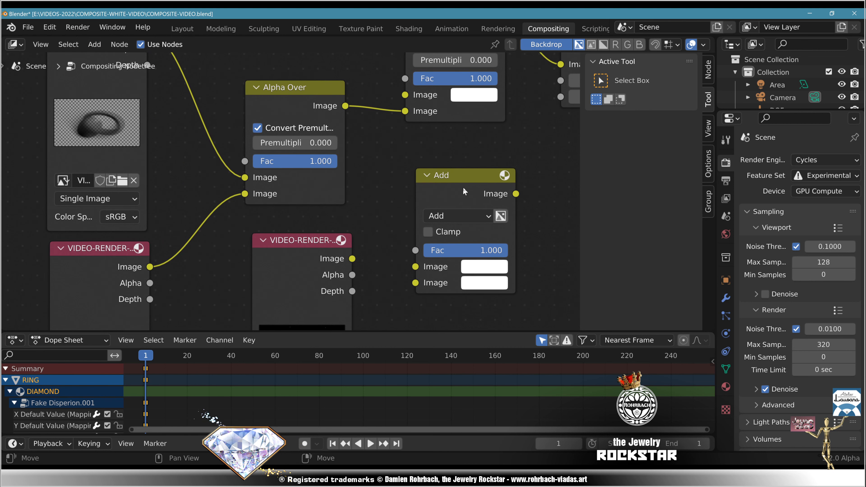
drag(458, 188, 443, 103)
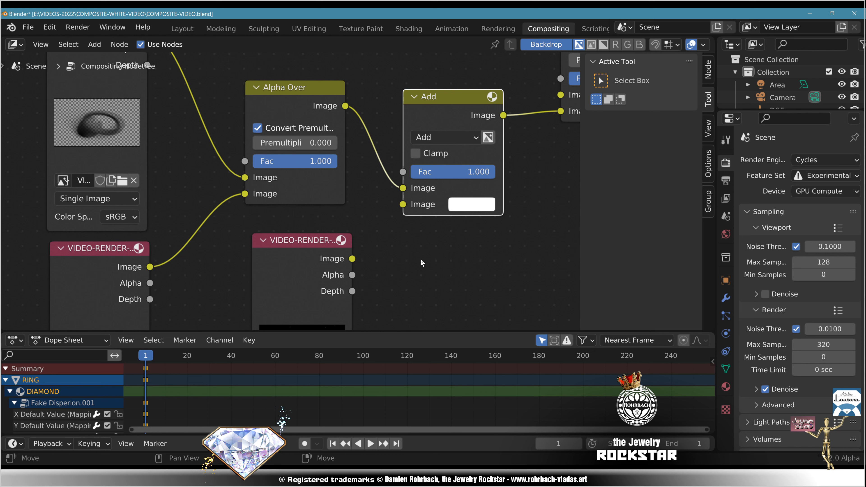
drag(353, 259, 403, 205)
middle_drag(436, 265, 393, 183)
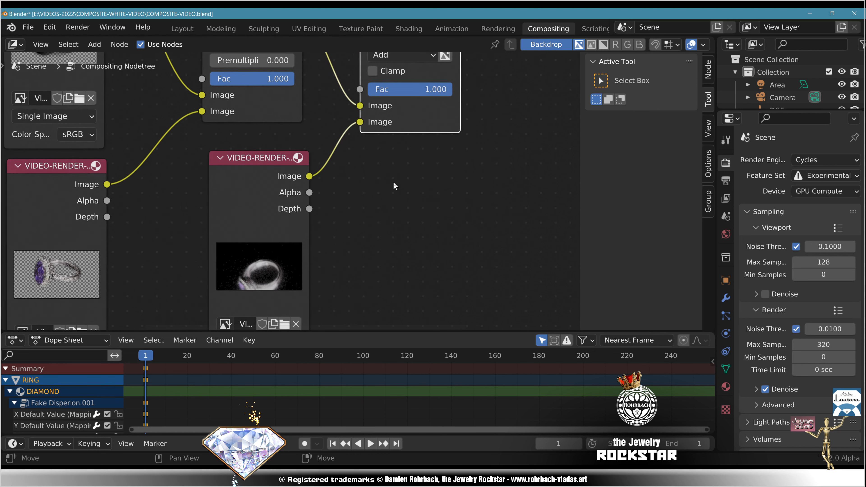
middle_drag(439, 157, 352, 311)
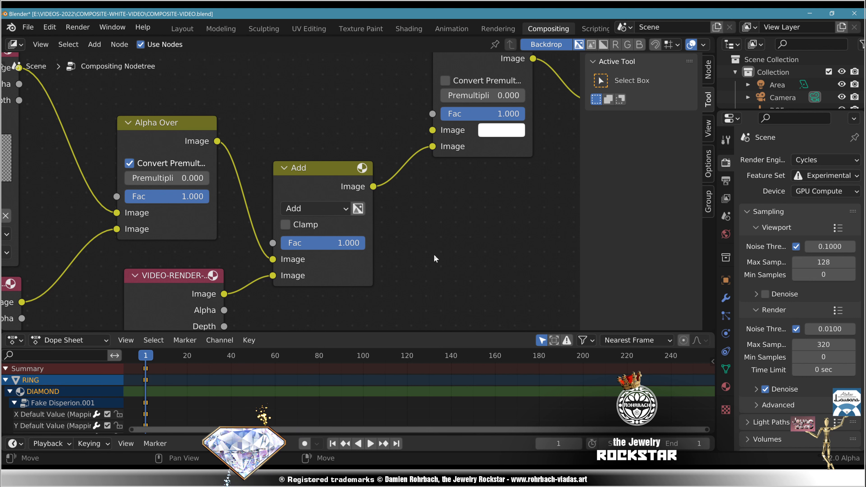
View the composited render full screen to check the effect of the added glossy pass on the ring.
key(F11)
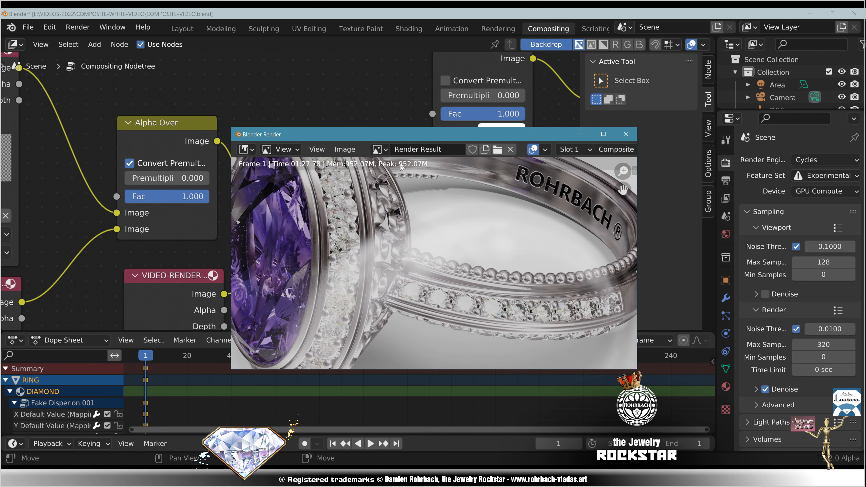
double_click(423, 134)
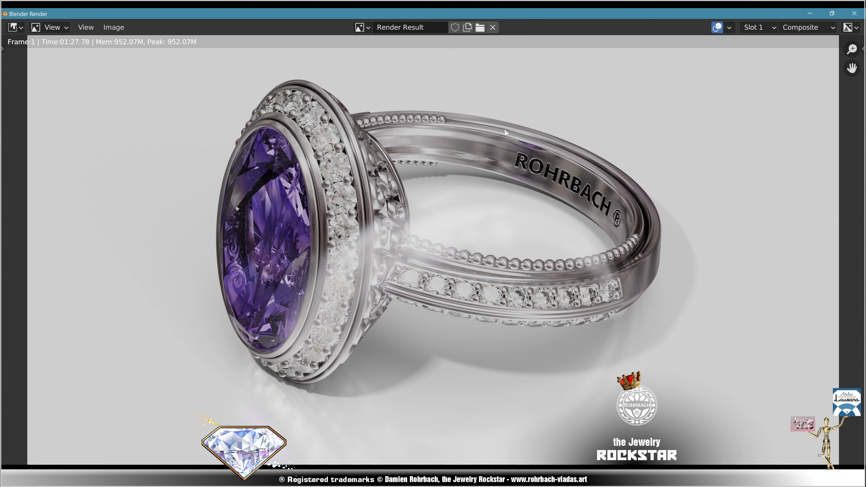
double_click(569, 15)
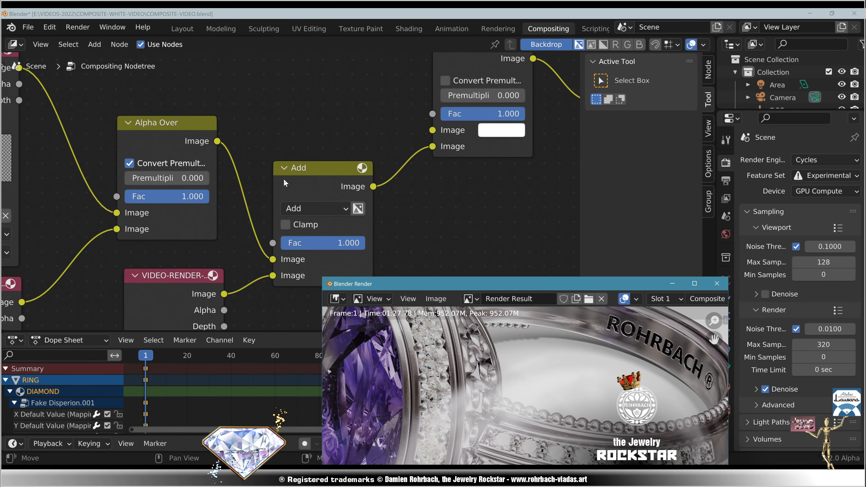
Connect the Add output to the last Alpha Over's first Image input and the first Alpha Over's output to its second Image input.
click(437, 139)
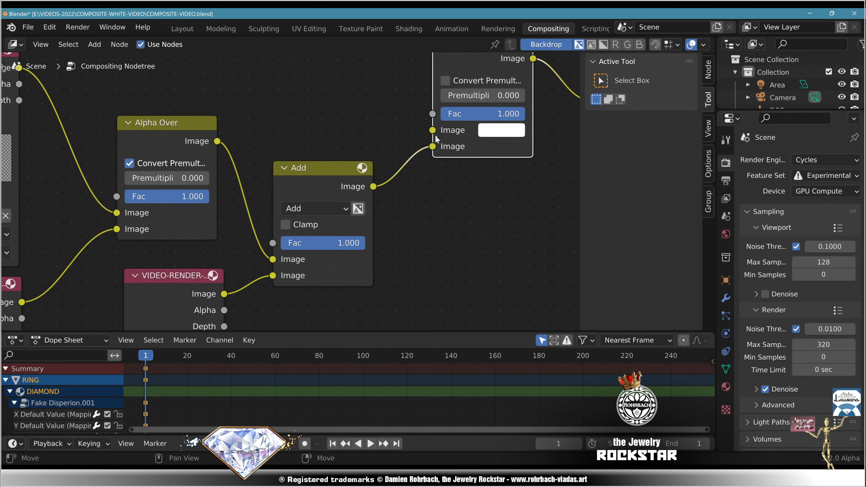
drag(437, 139, 432, 130)
drag(218, 141, 433, 146)
Inspect the rewired composite full screen, checking the ring, its reflection and the transparent background.
key(F11)
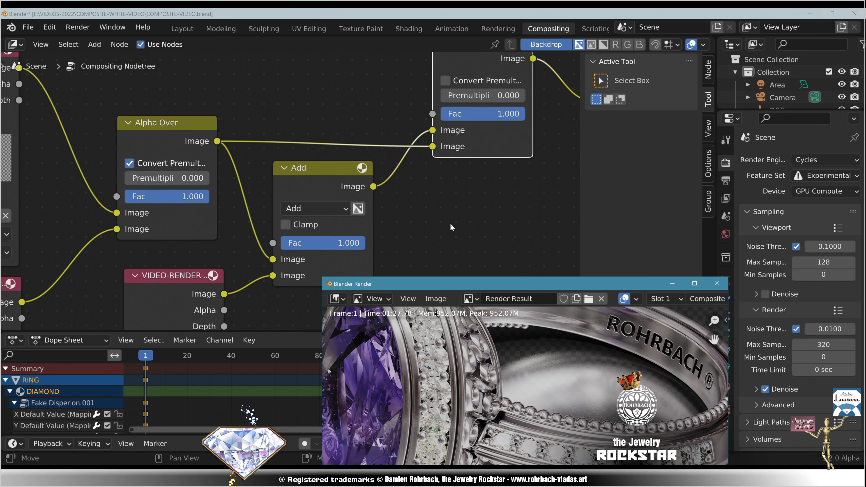
drag(490, 282, 427, 154)
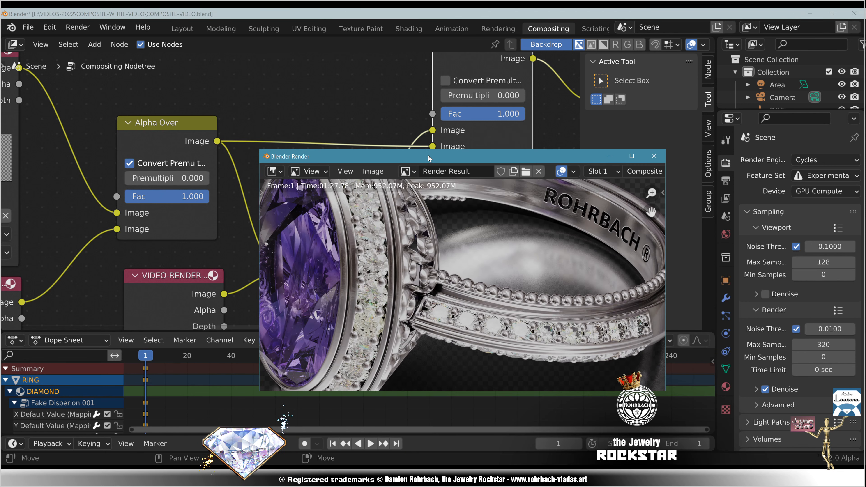
double_click(453, 156)
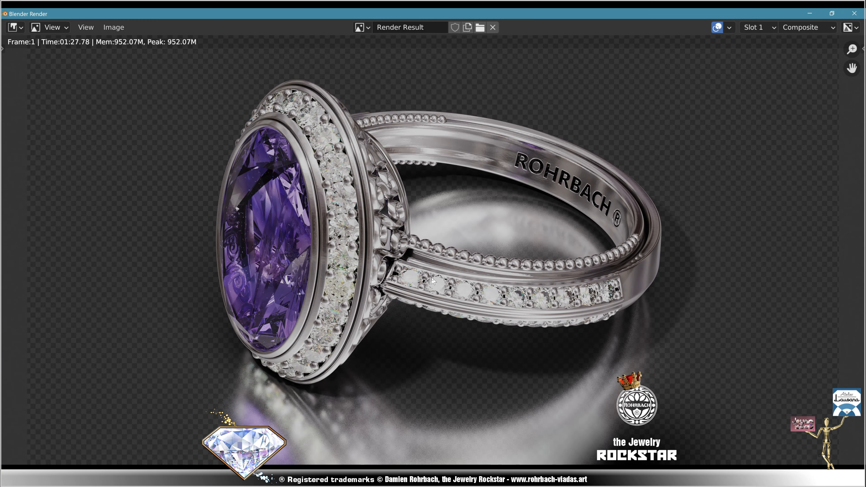
scroll(417, 310, down, 2)
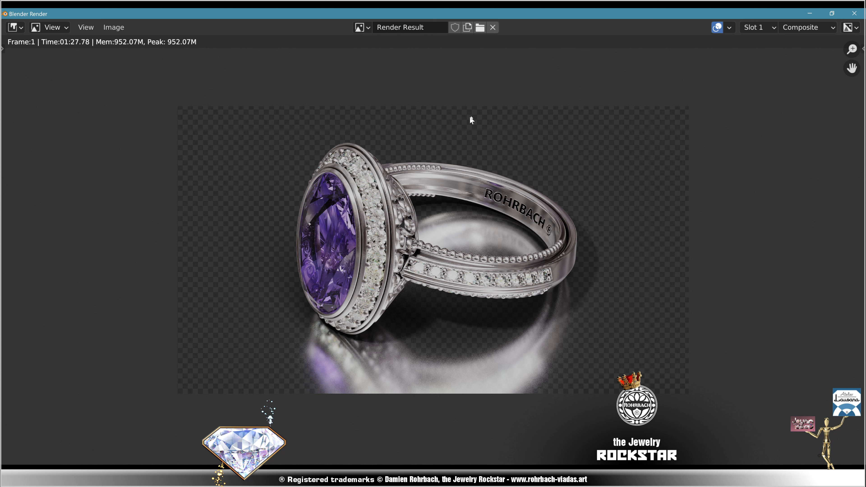
drag(680, 17, 1, 250)
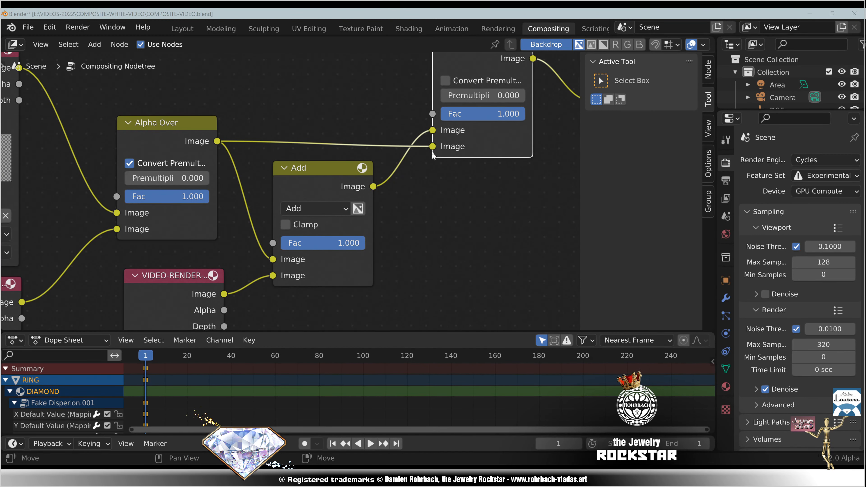
Try swapping the last Alpha Over's two Image inputs, compare the render, and restore their order.
drag(432, 130, 433, 146)
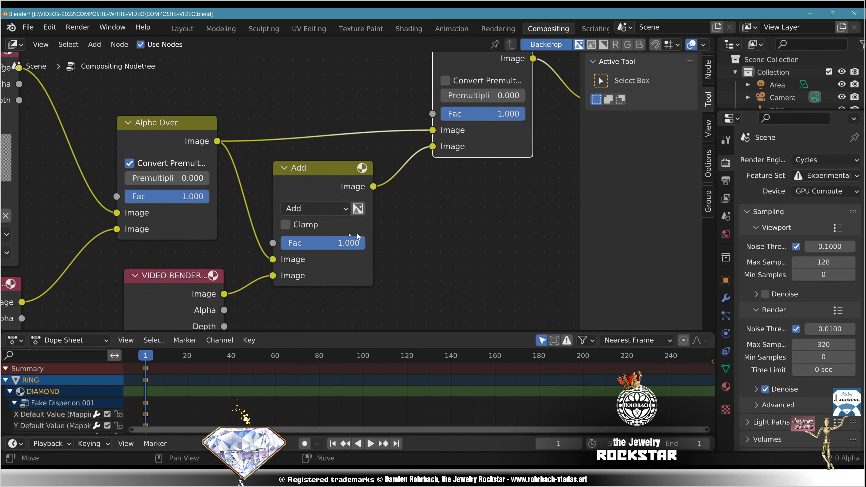
key(F11)
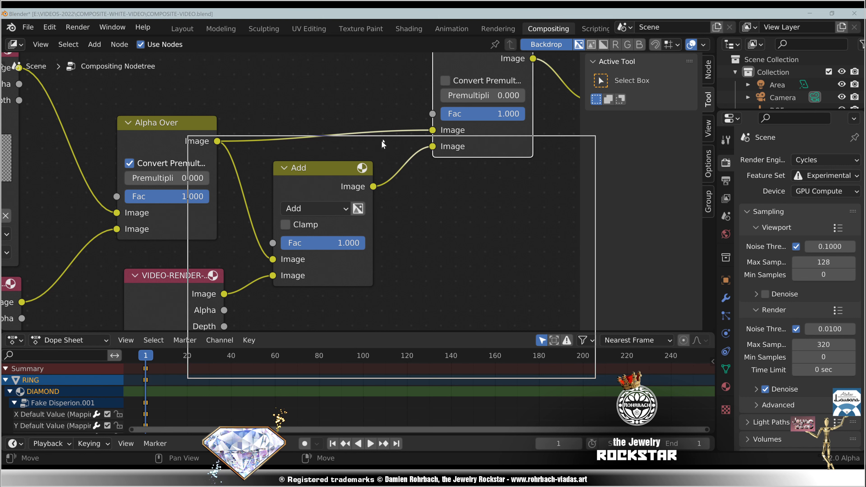
double_click(386, 122)
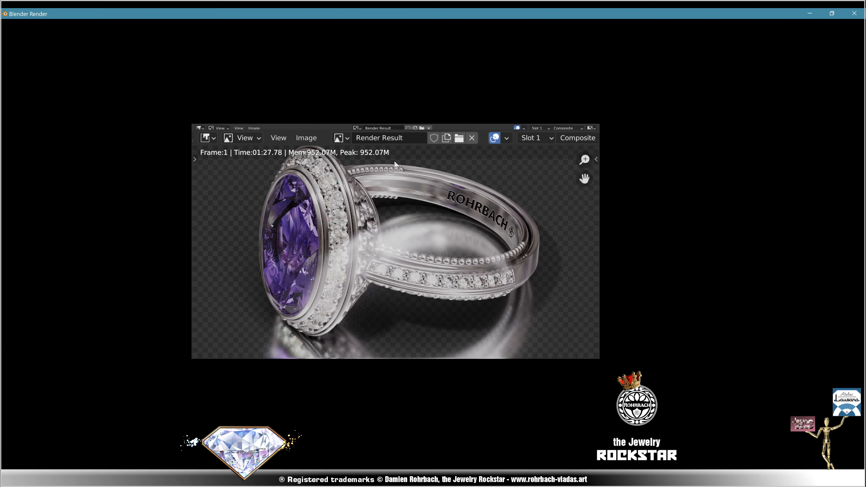
scroll(475, 336, up, 2)
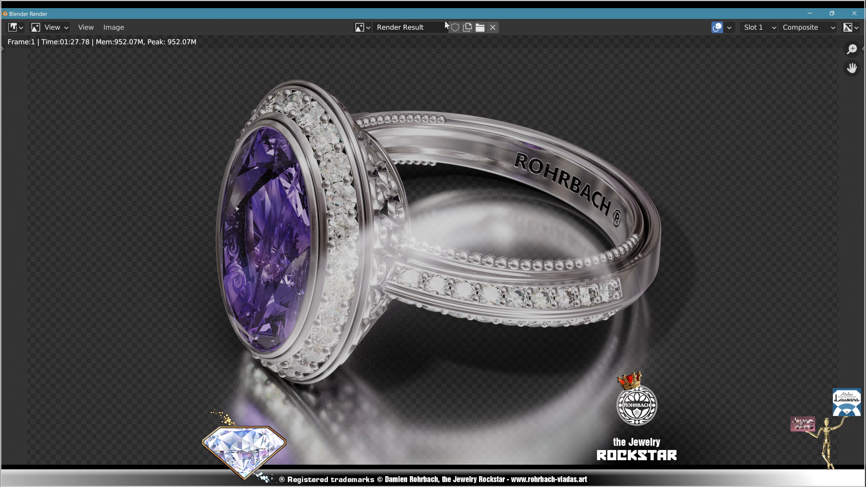
key(Escape)
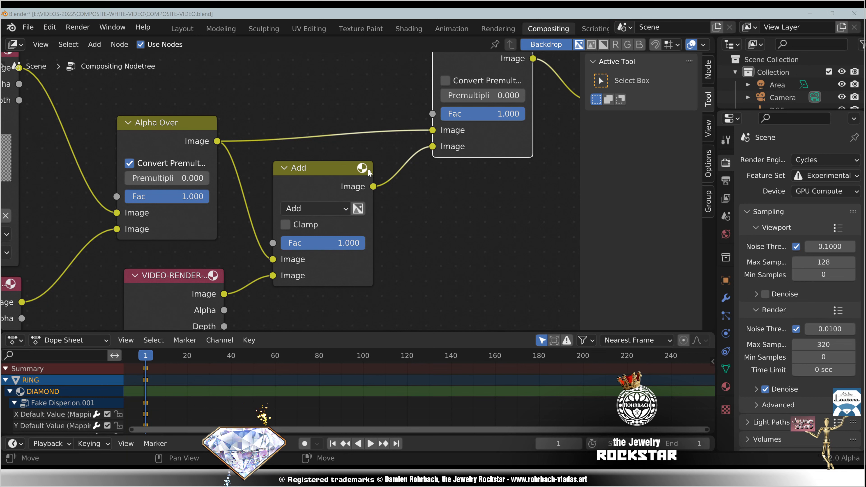
drag(436, 135, 433, 146)
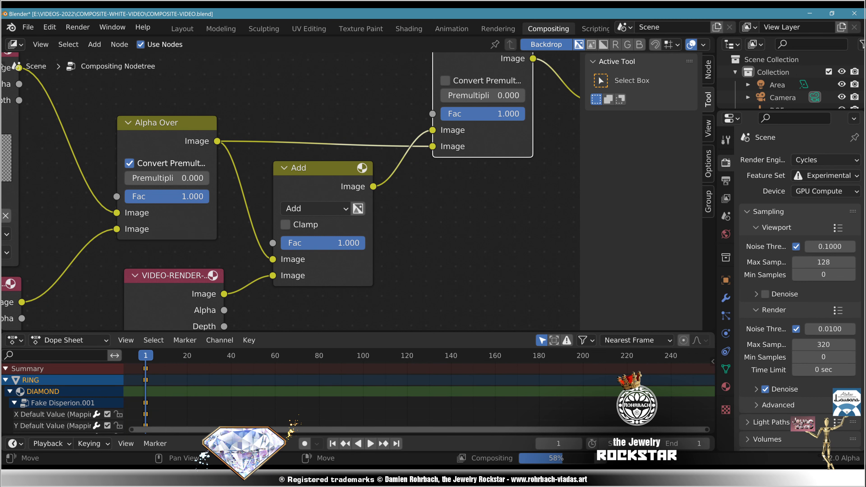
Examine the ring and reflection once more in the full-screen render, then close the render view.
key(F11)
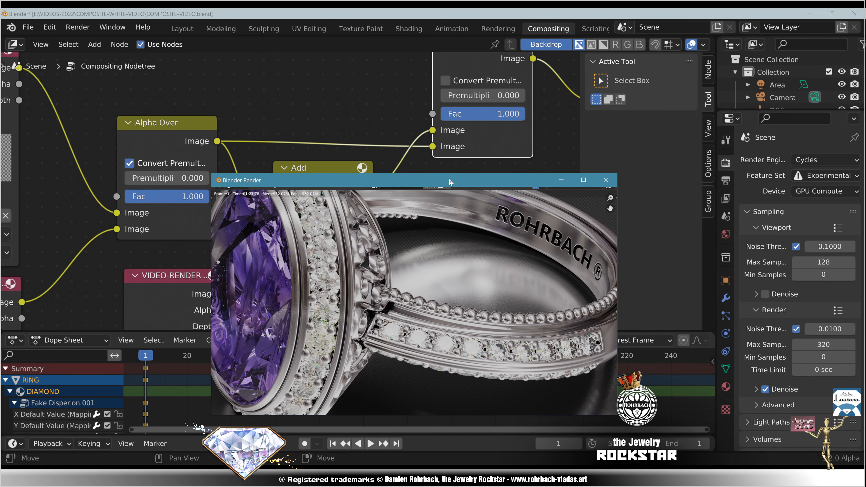
double_click(449, 179)
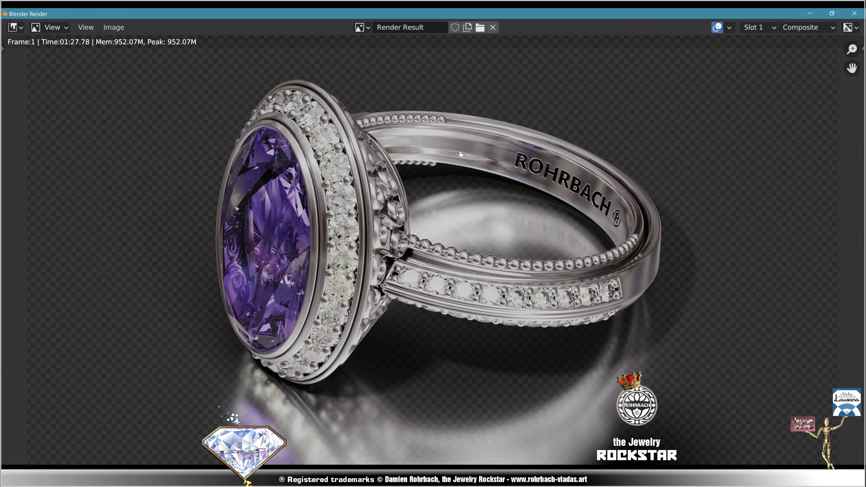
scroll(478, 186, down, 2)
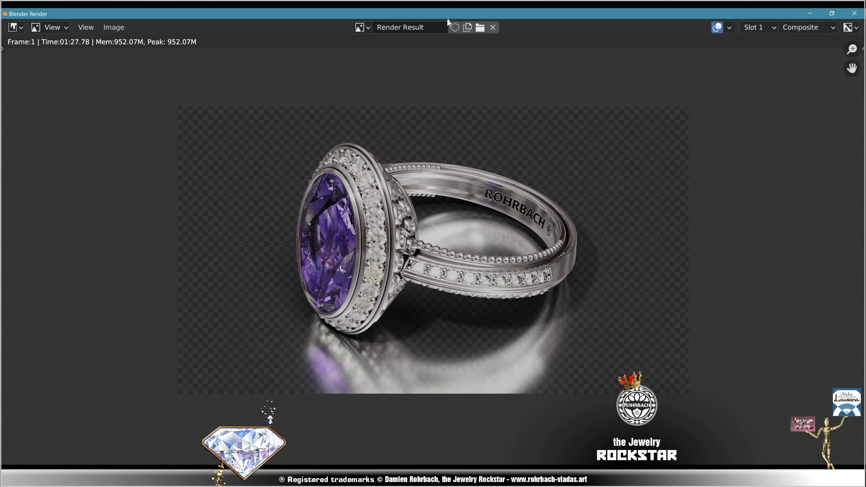
key(F11)
Move the Composite node away and insert a duplicate of the last Alpha Over node in front of it.
middle_drag(530, 205, 345, 302)
drag(455, 164, 521, 134)
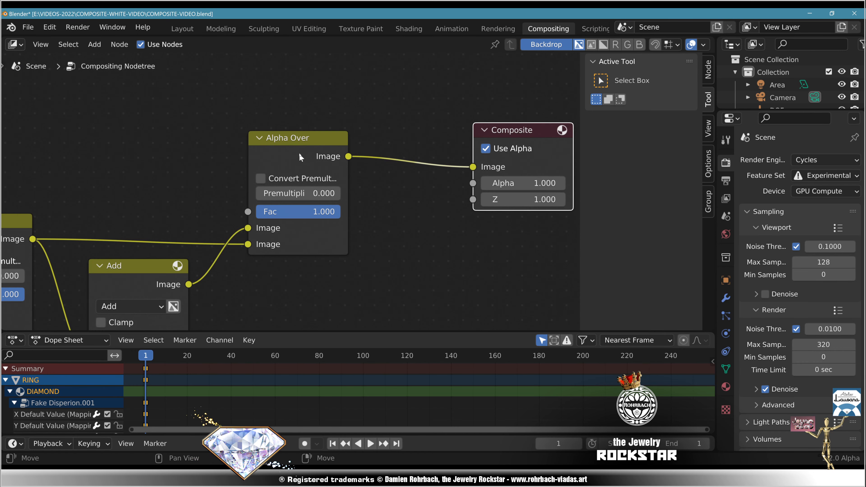
click(296, 145)
key(shift+d)
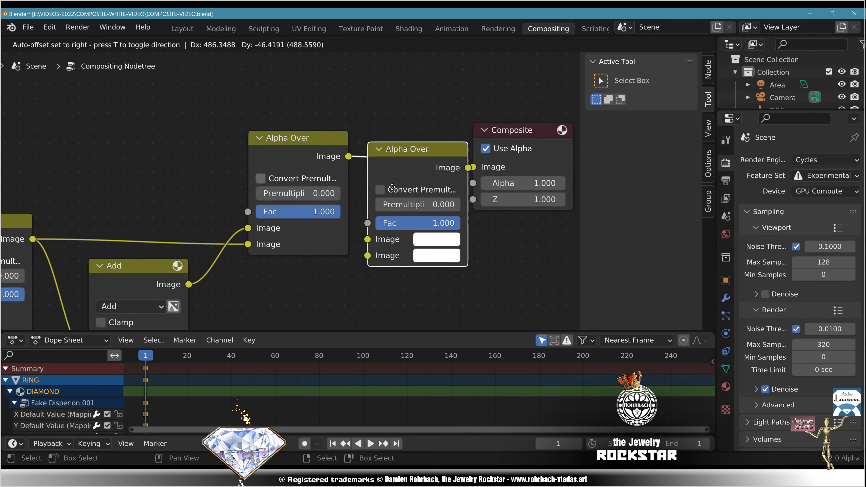
click(381, 203)
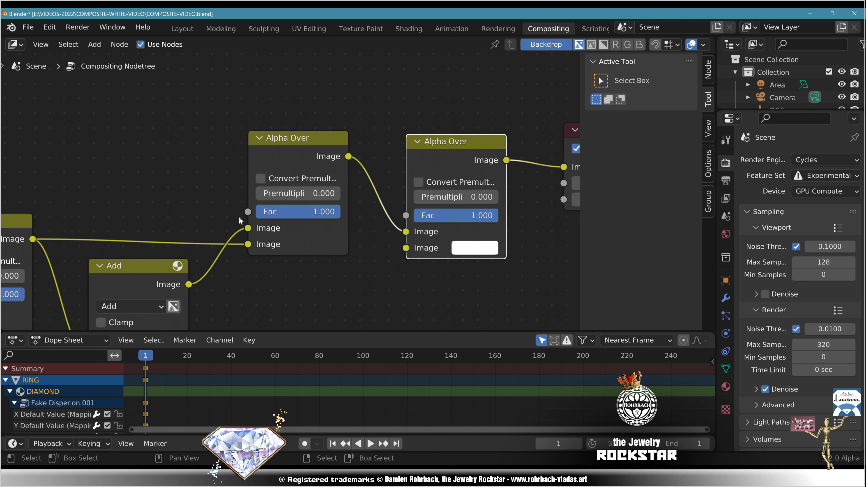
middle_drag(406, 215, 343, 202)
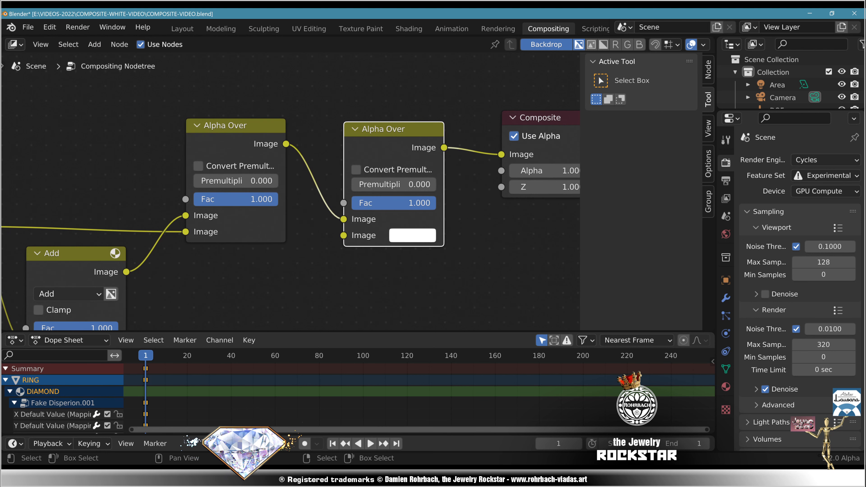
Reconnect the first Alpha Over to the final Alpha Over's second Image input, inspect the render full screen, and move the final node up.
mouse_move(0, 167)
mouse_down()
mouse_move(325, 164)
mouse_move(0, 164)
mouse_up()
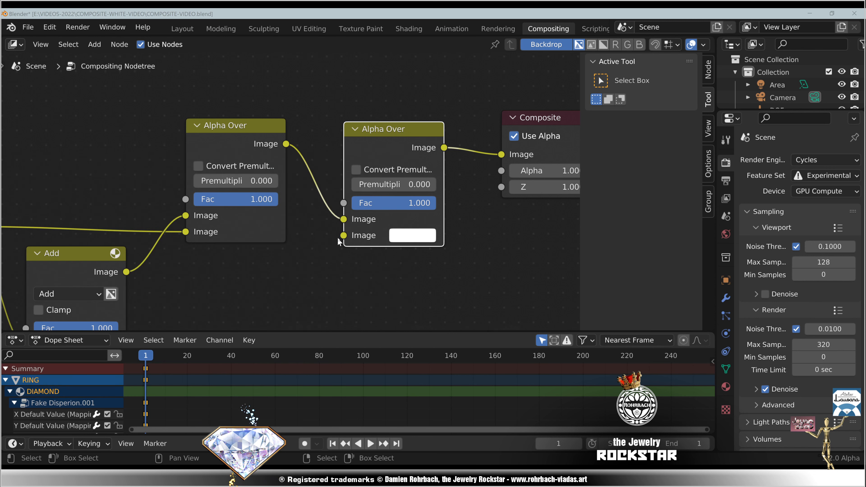
drag(344, 220, 345, 236)
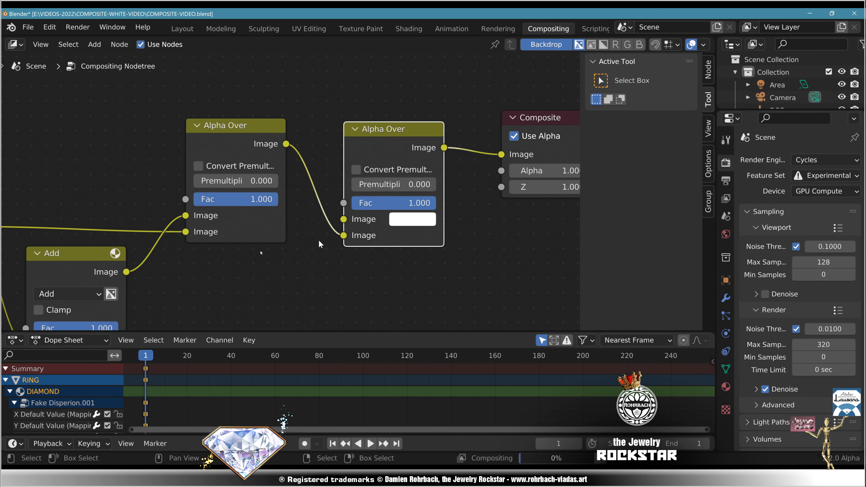
drag(0, 205, 558, 141)
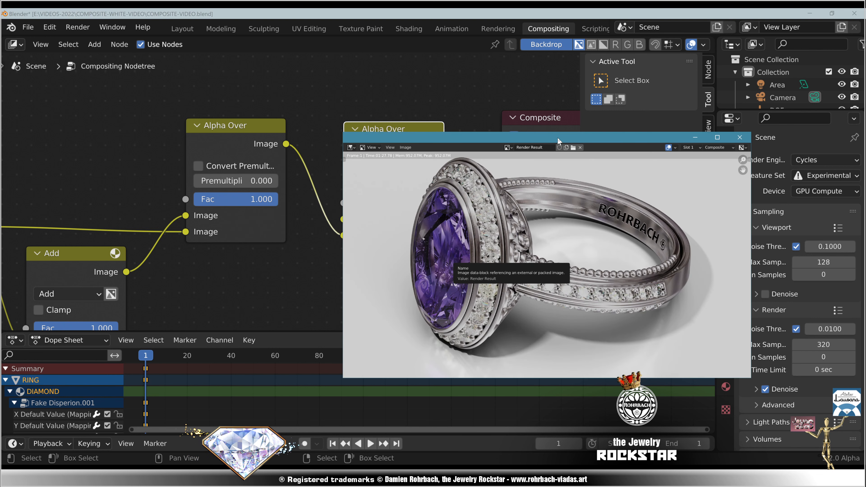
double_click(551, 144)
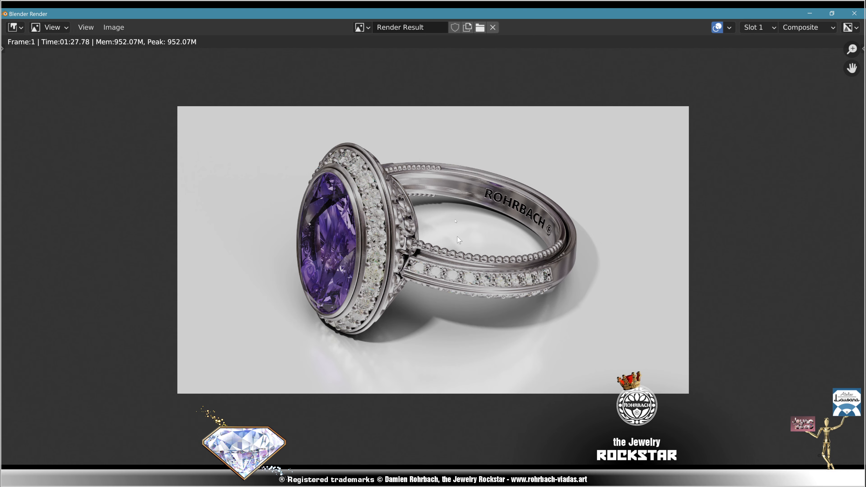
double_click(615, 17)
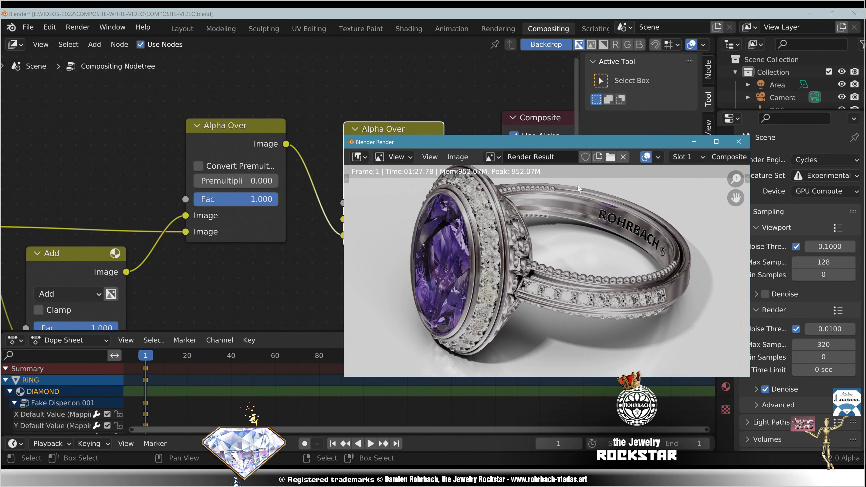
drag(400, 241, 411, 173)
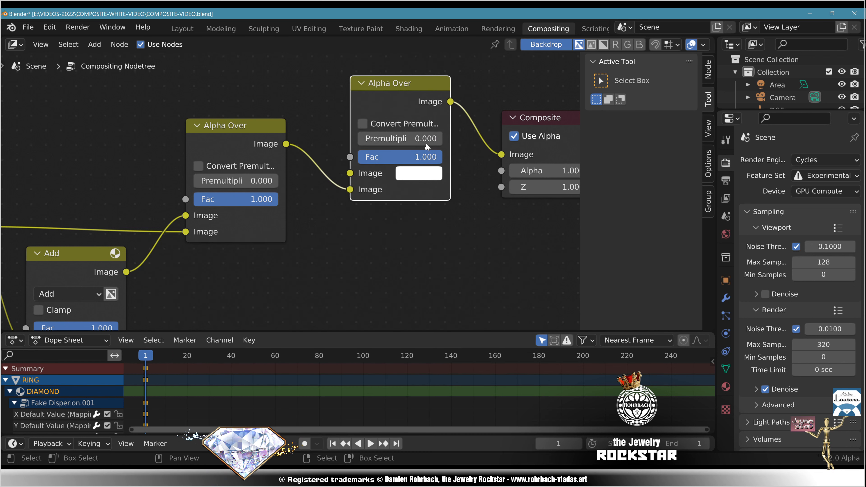
Try blue and black as the background colour of the final Alpha Over's first Image input, previewing the render.
click(411, 172)
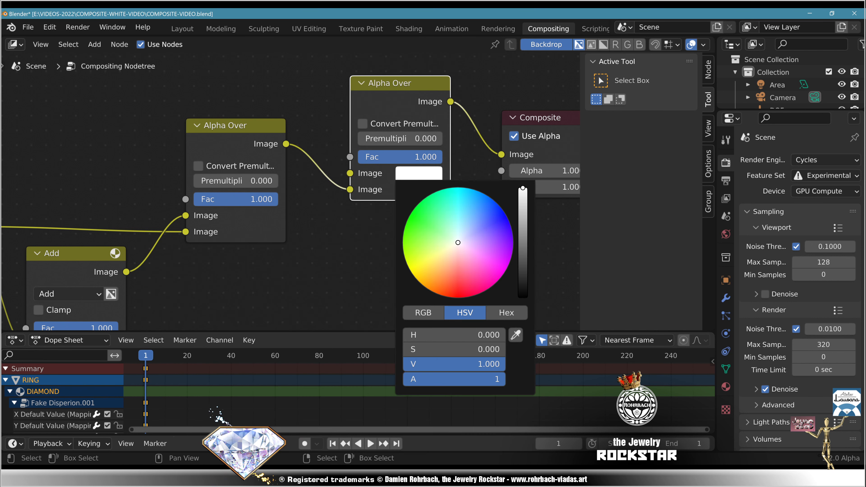
click(483, 213)
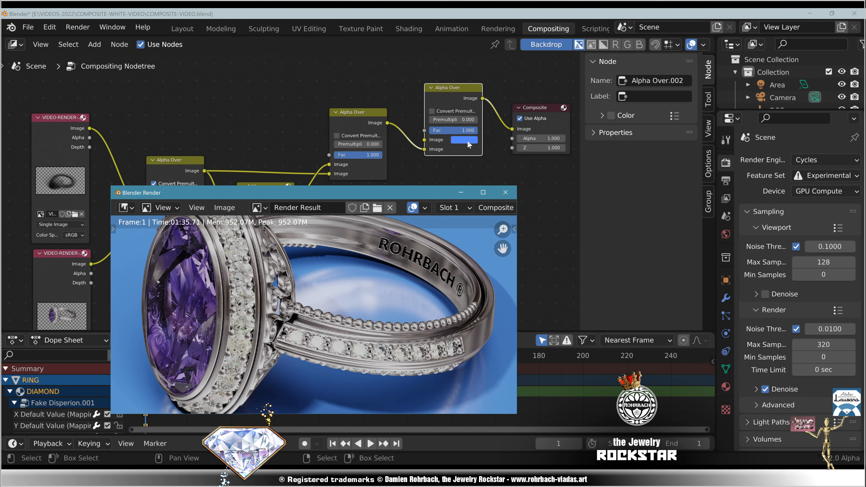
click(467, 141)
drag(491, 250, 464, 250)
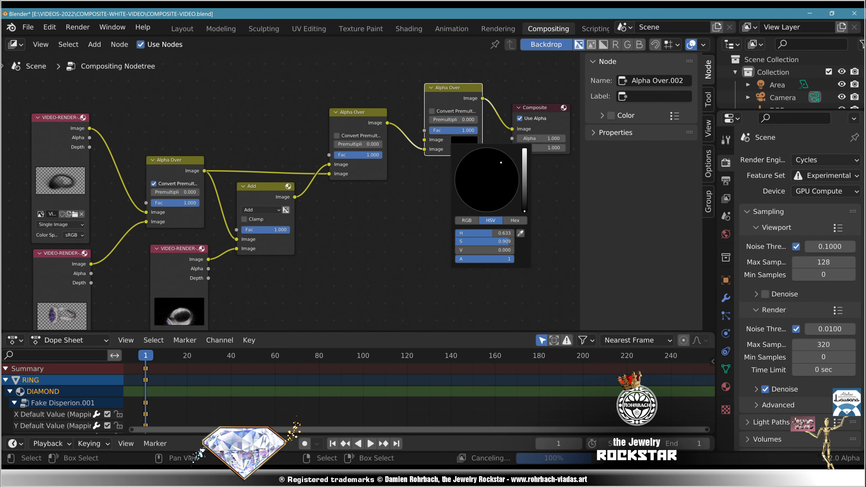
key(F11)
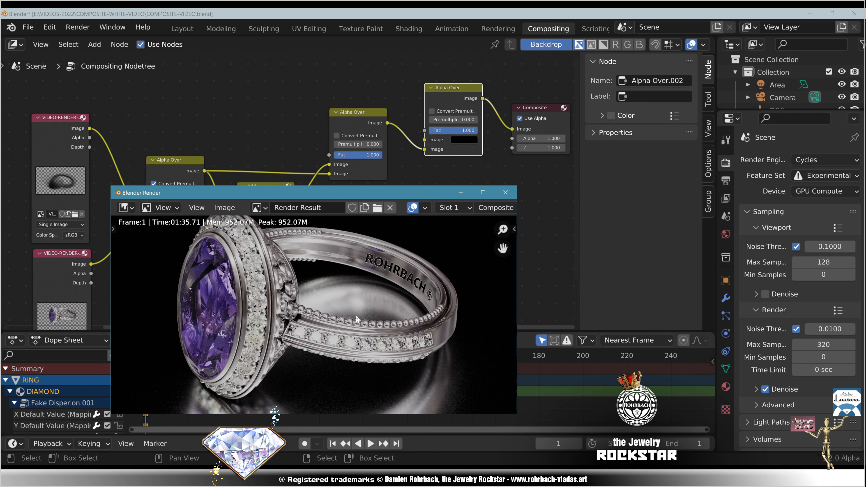
key(F11)
Try white and full-brightness red as the final Alpha Over's background colour, and inspect the ring render against red.
click(475, 141)
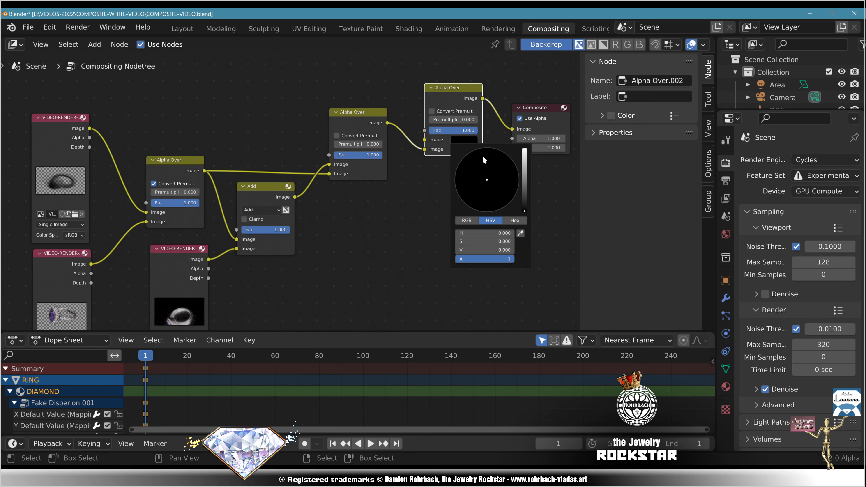
click(525, 170)
drag(525, 169, 525, 148)
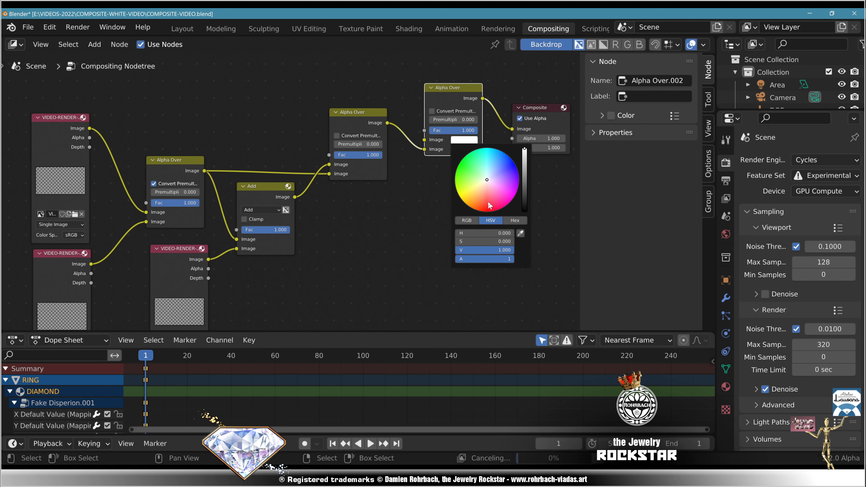
drag(488, 202, 482, 211)
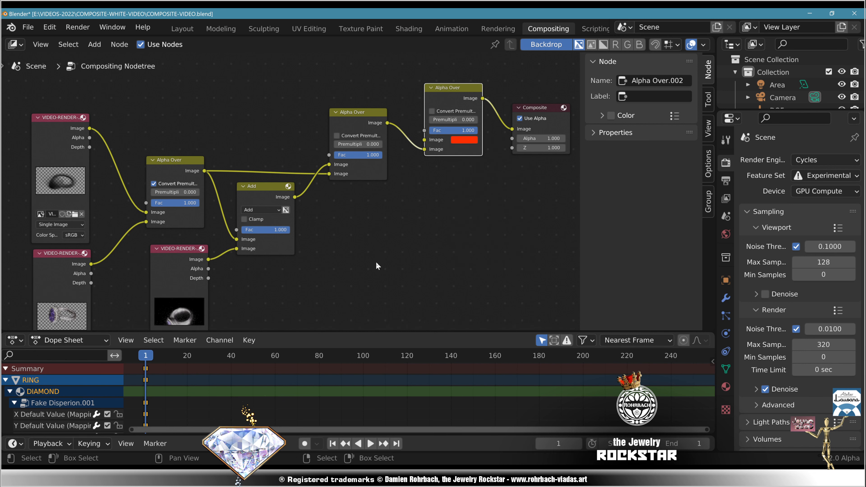
key(F11)
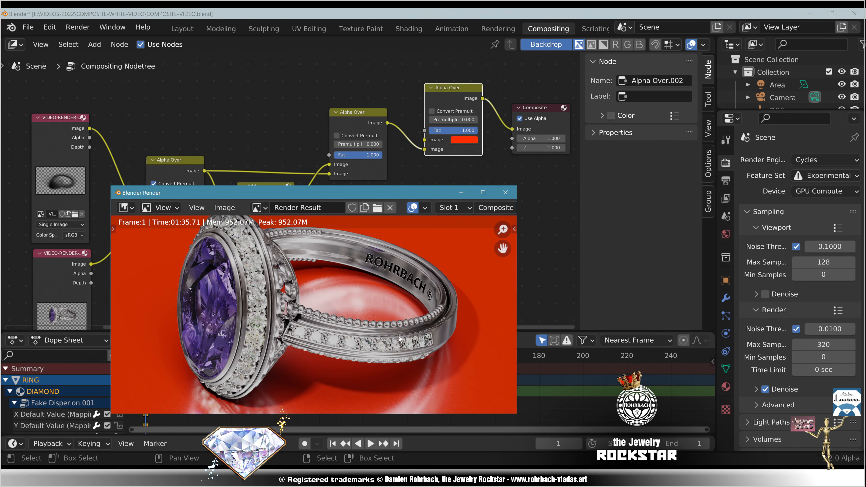
scroll(398, 342, up, 2)
scroll(395, 338, down, 4)
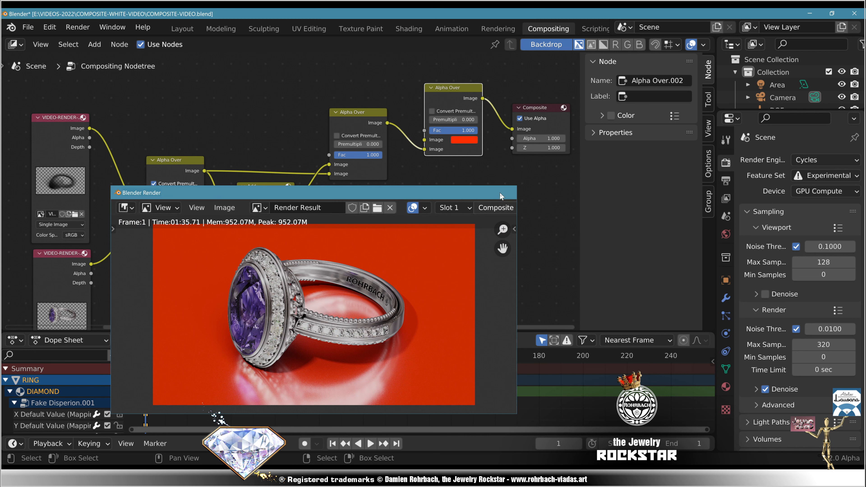
key(Escape)
Add an Image node loaded with the doge2_diffuse HDR and connect it to the final Alpha Over's first Image input.
click(94, 45)
mouse_move(116, 91)
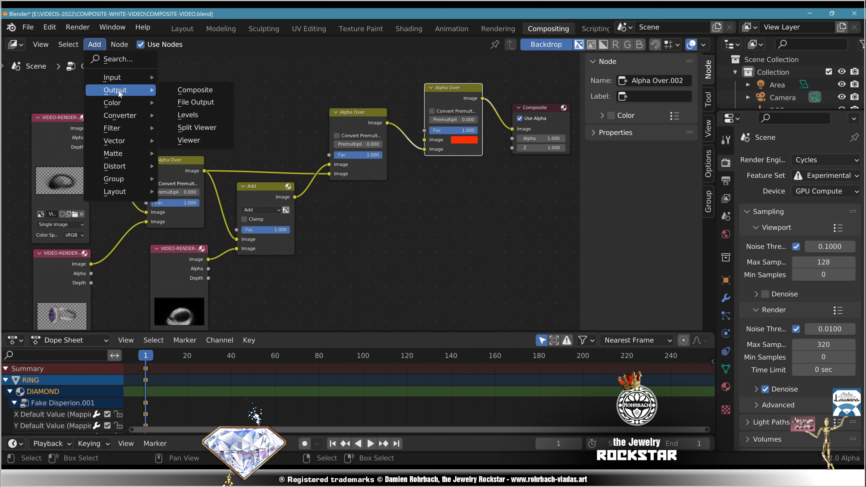
click(206, 93)
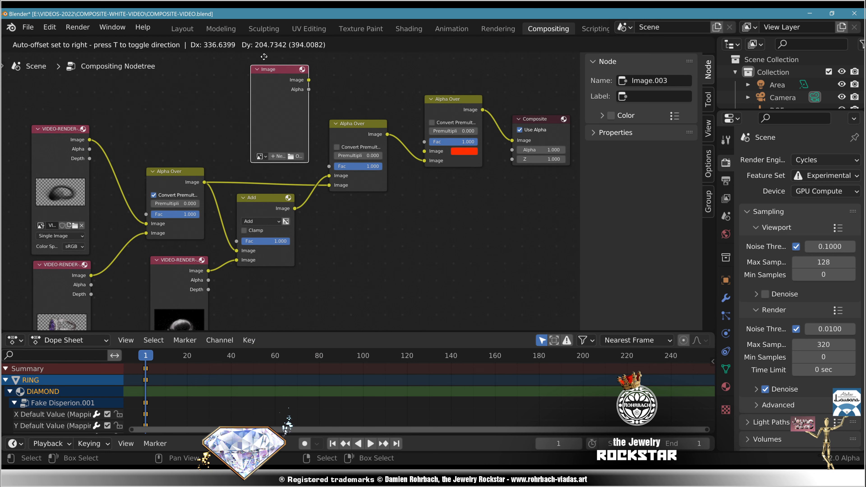
click(342, 282)
middle_drag(364, 181, 319, 118)
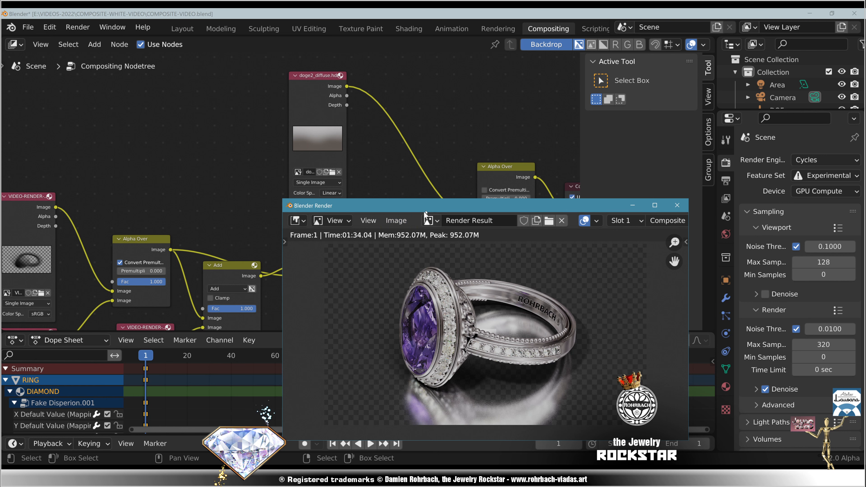
Examine the render up close to check how much of the frame the HDR background covers, and close the render view.
drag(483, 206, 472, 132)
scroll(474, 239, up, 8)
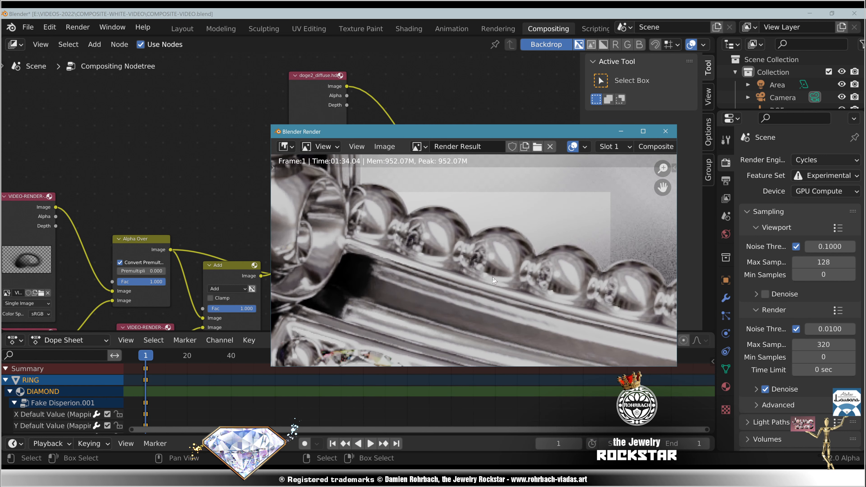
scroll(610, 252, down, 5)
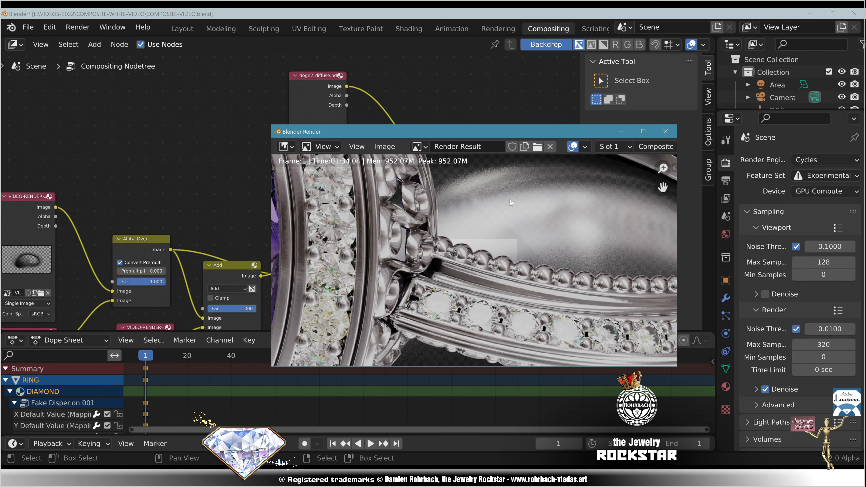
click(665, 132)
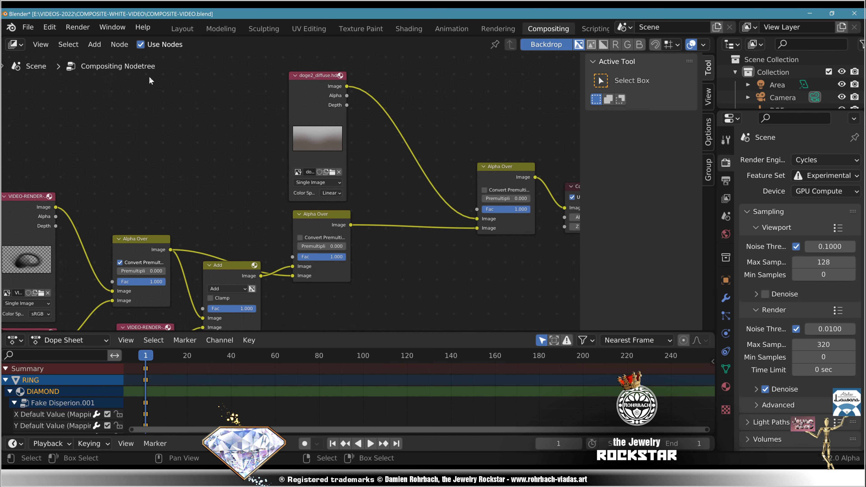
Insert a Transform node between the HDR Image node and the final Alpha Over.
click(96, 47)
text(trans)
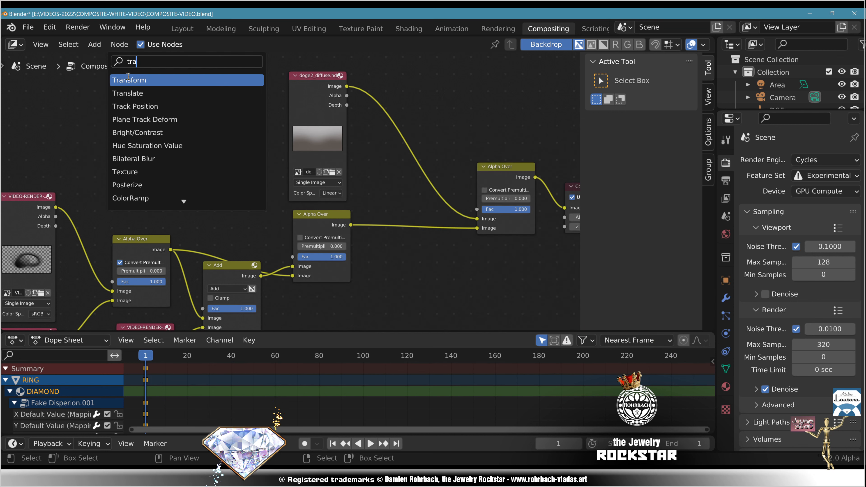
key(Return)
click(503, 140)
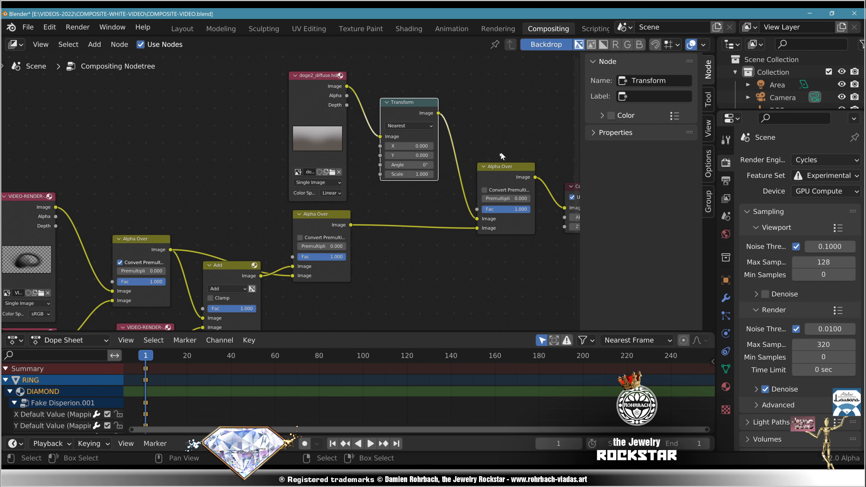
Set the Transform node's Scale to 5 and check the background's coverage in the full-screen render.
double_click(422, 174)
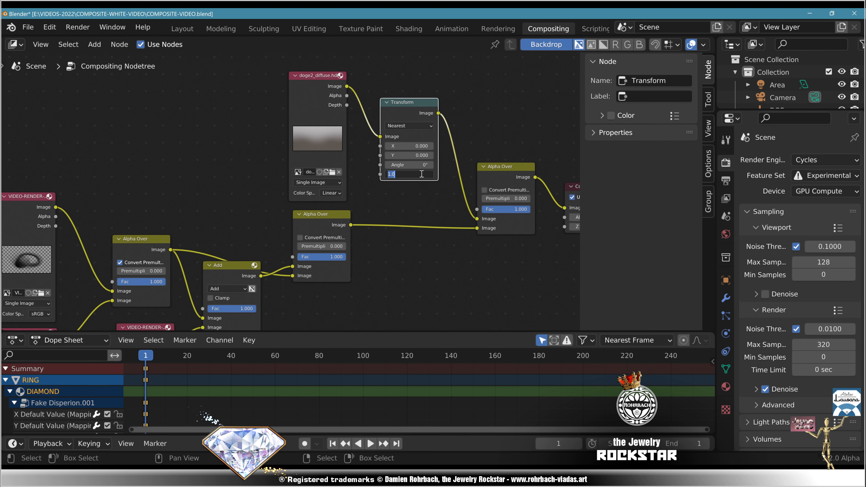
text(5)
key(Return)
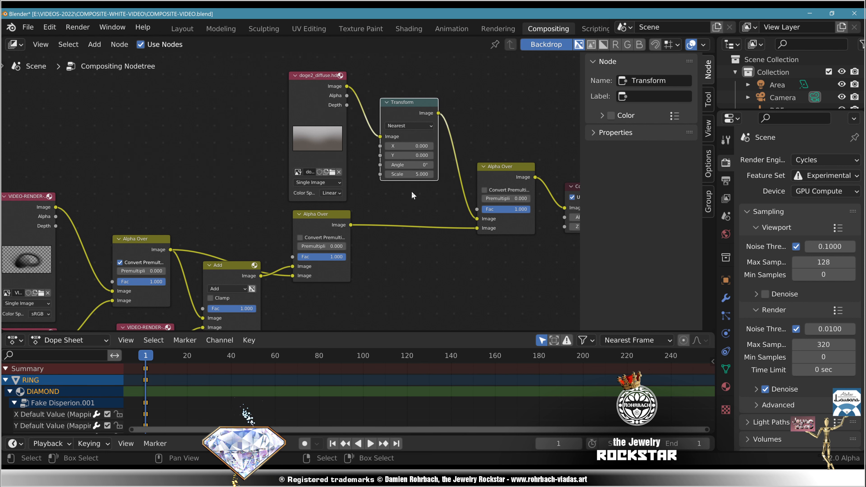
key(F11)
double_click(429, 67)
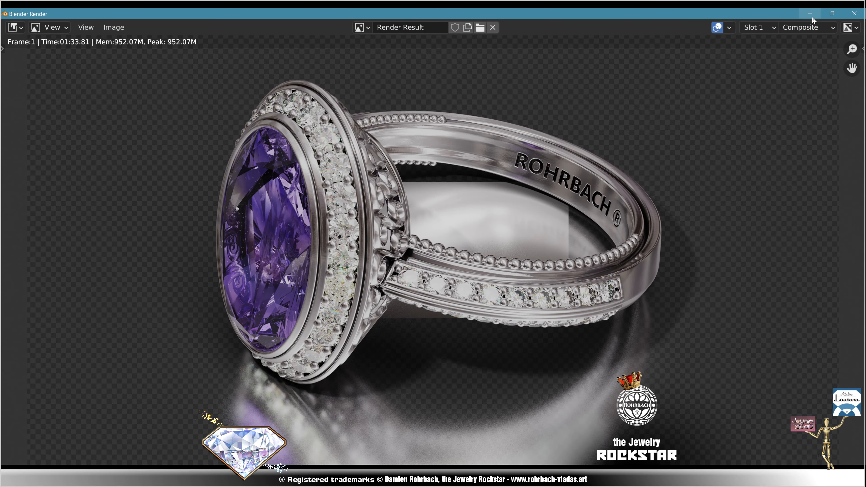
click(810, 13)
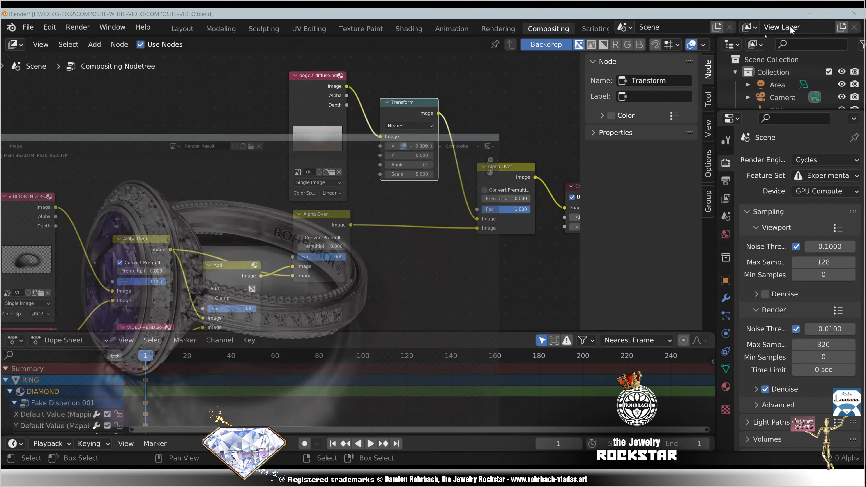
Raise the Transform node's Scale to 10 and then 20, moving the node above the HDR Image node.
click(419, 174)
text(10)
key(Return)
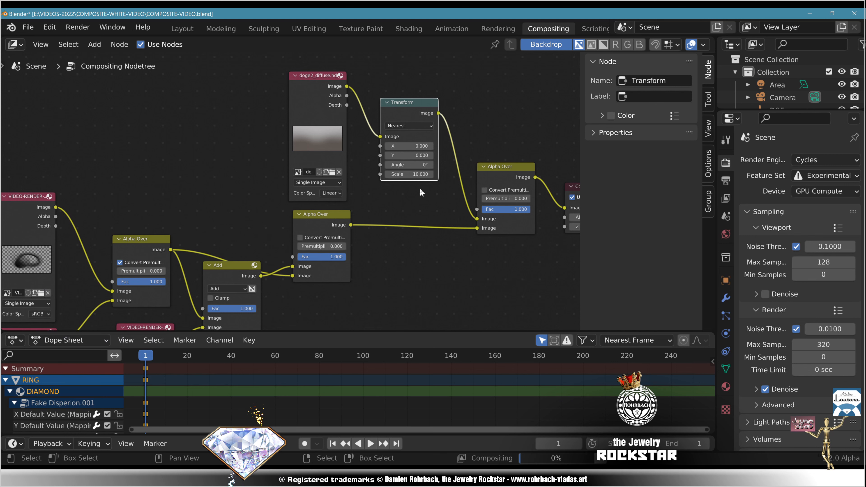
drag(412, 111, 413, 158)
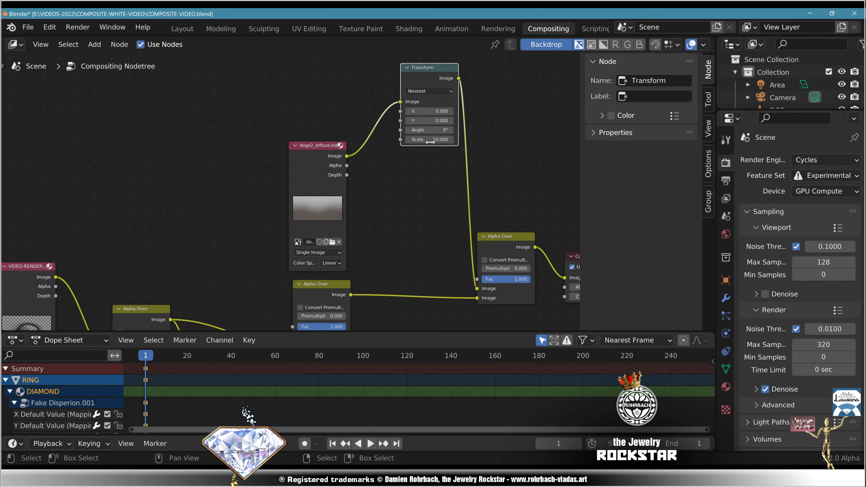
click(429, 139)
text(20)
key(Return)
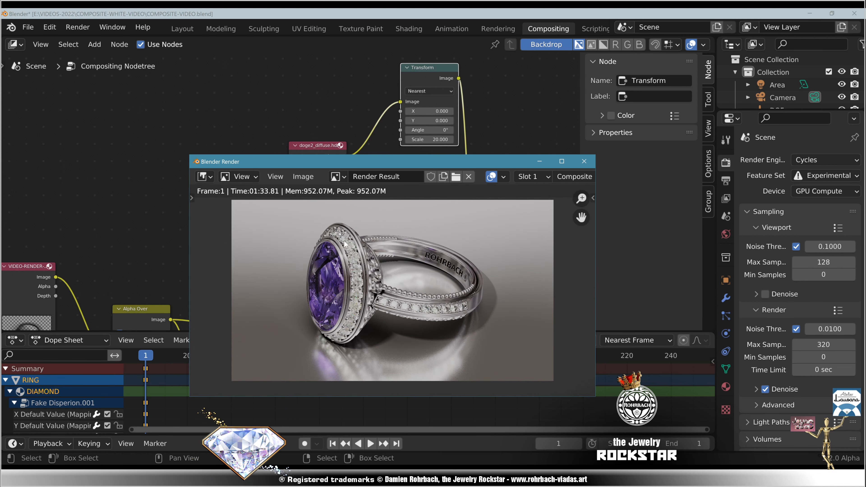
Replace the HDR in the background Image node with BGexample.jpg from the COMPOSITE-WHITE-VIDEO folder.
click(314, 146)
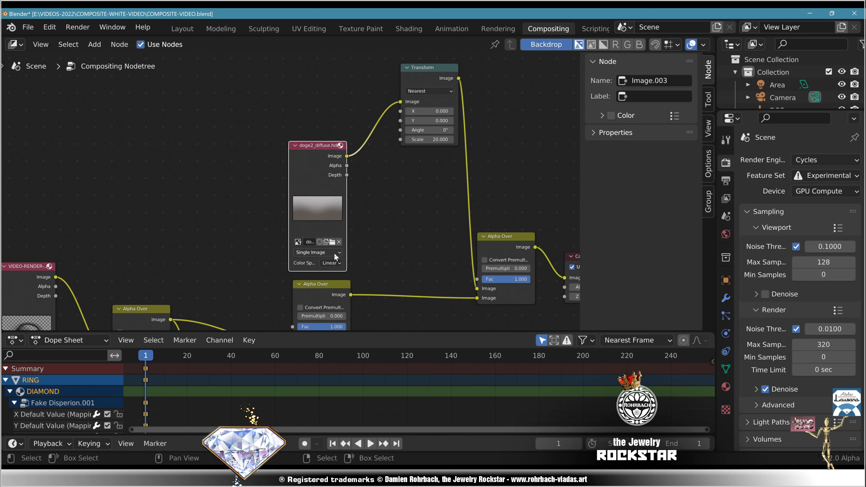
click(333, 242)
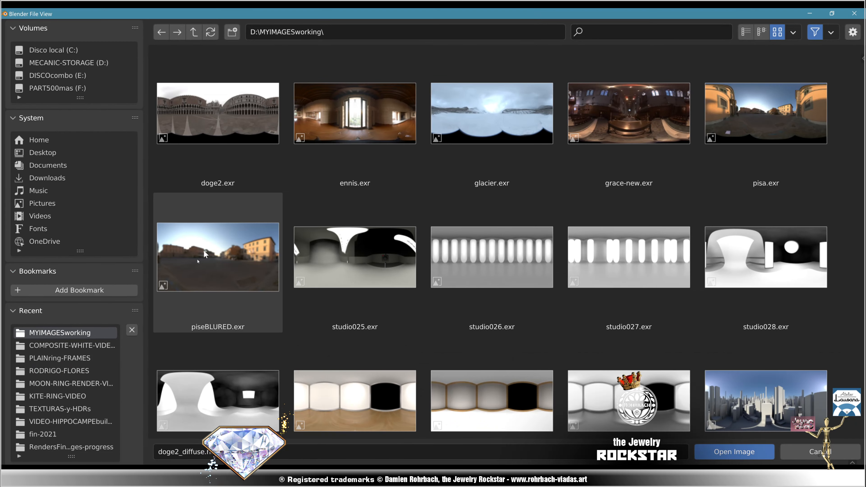
click(72, 345)
double_click(492, 116)
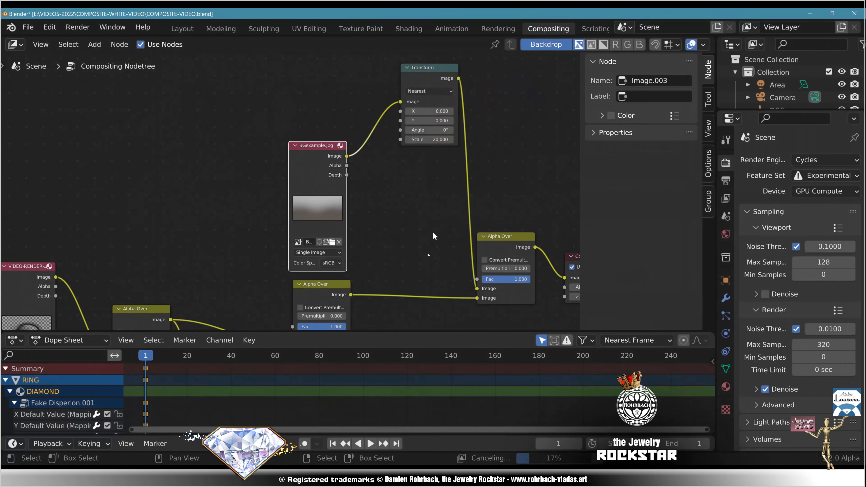
Set the Transform node's Scale to 2 and preview the ring over the new background image.
double_click(430, 140)
text(2)
key(Return)
key(F11)
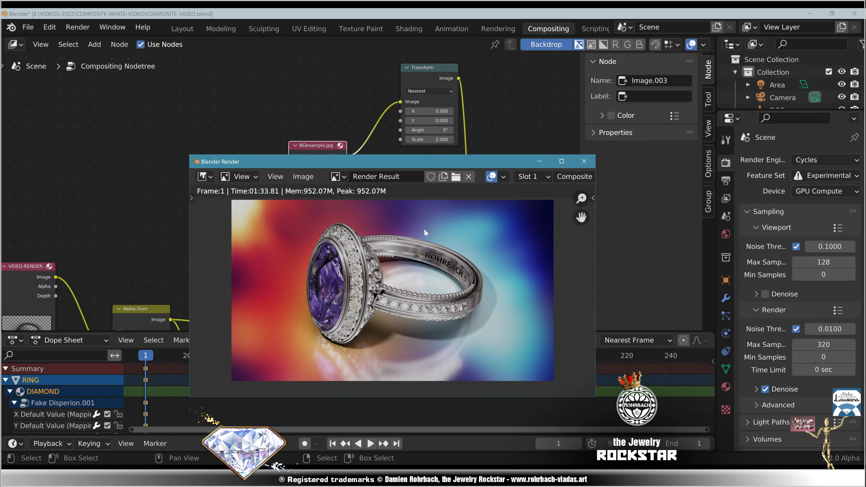
key(F11)
Set the Transform node's Scale to 4 and inspect the ring over the enlarged background in the full-screen render.
double_click(430, 140)
text(4)
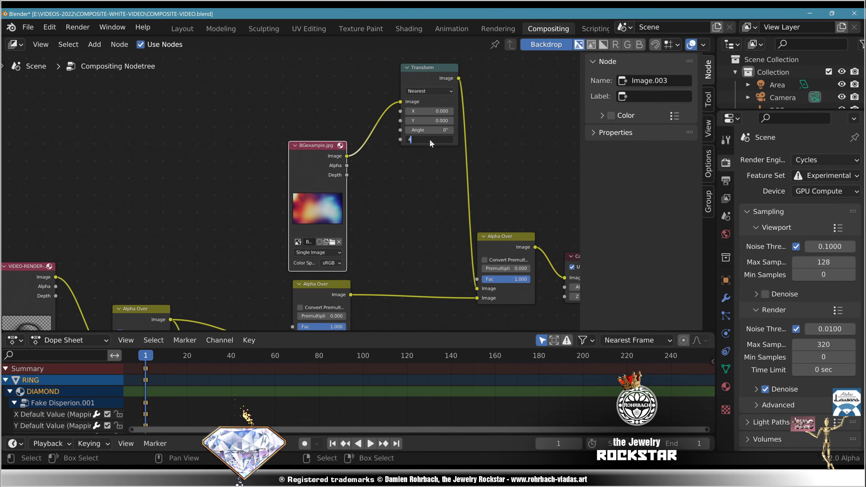
key(Return)
key(F11)
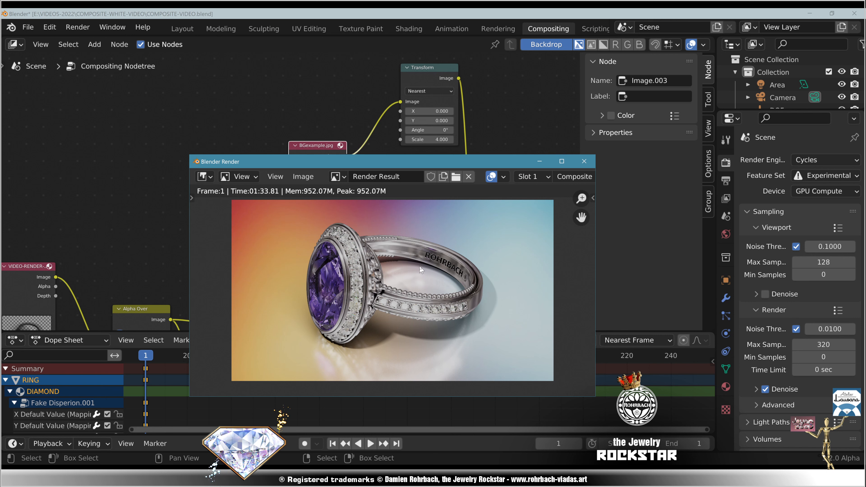
double_click(451, 162)
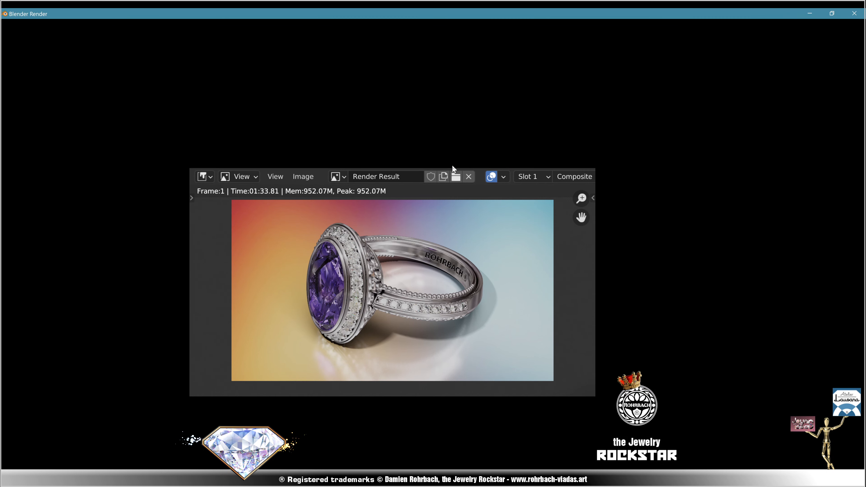
scroll(466, 257, up, 4)
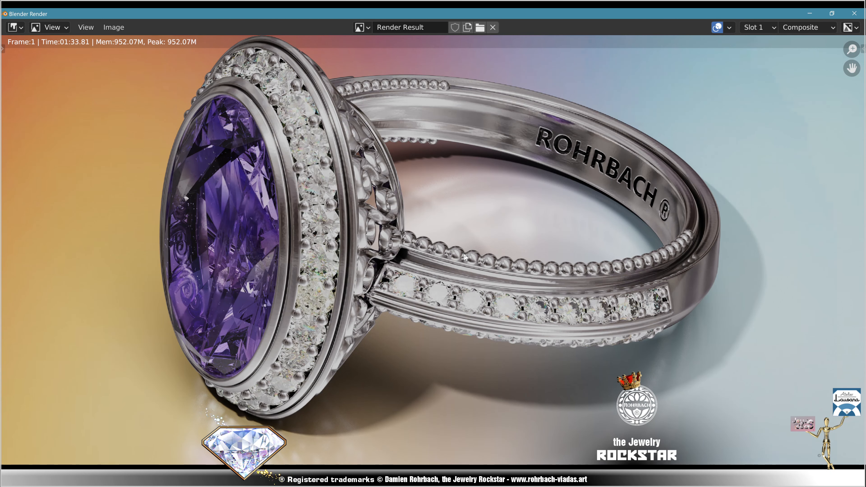
scroll(466, 256, down, 2)
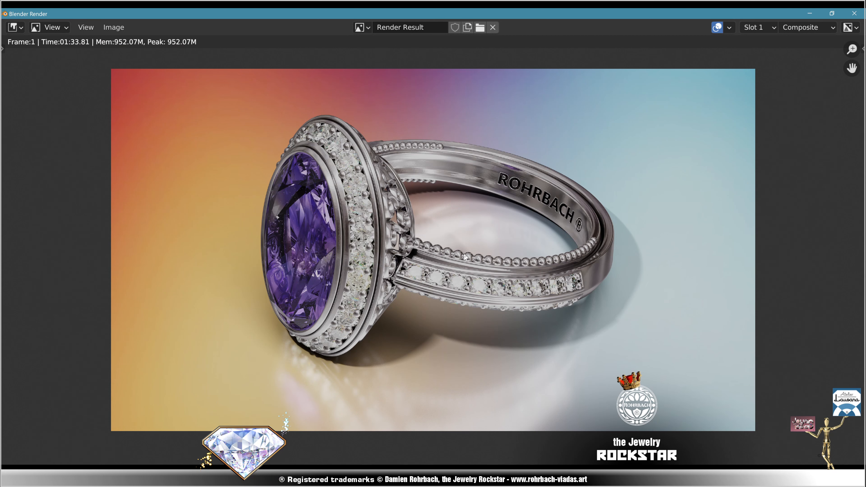
click(811, 13)
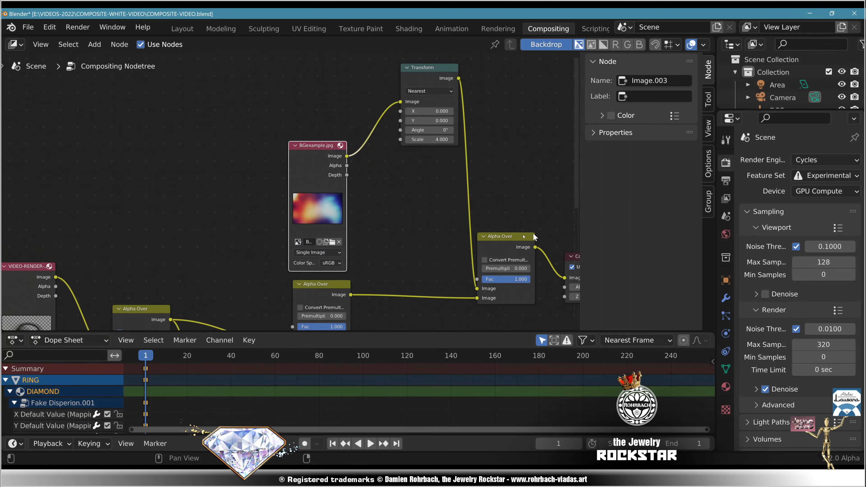
Replace the Transform link into the final Alpha Over node with a plain white background, RGB values 1, and check the full-screen render.
drag(477, 289, 439, 249)
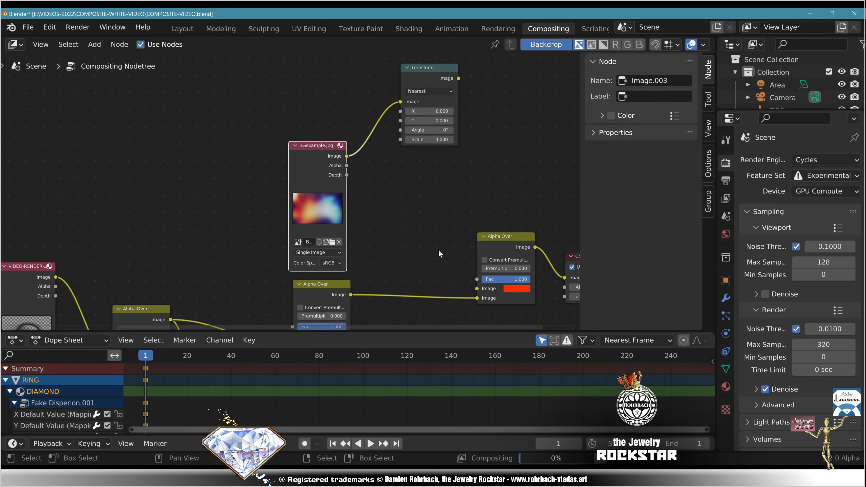
click(518, 289)
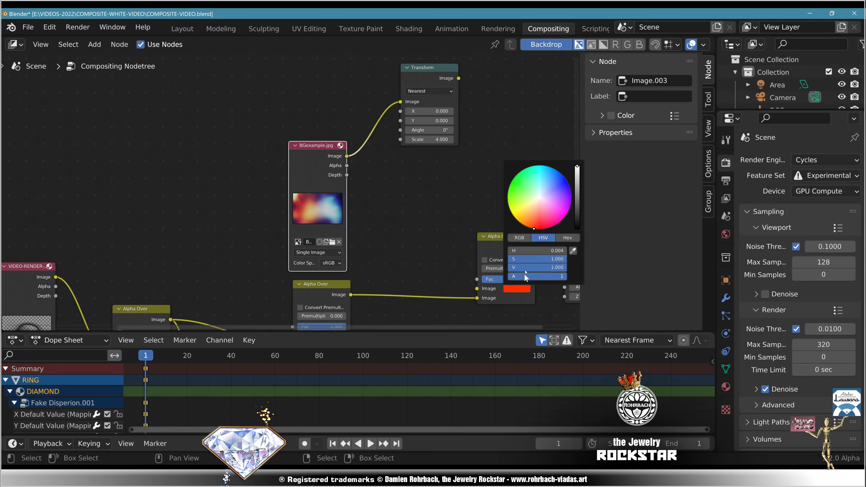
click(521, 238)
drag(532, 251, 531, 275)
text(1)
key(Return)
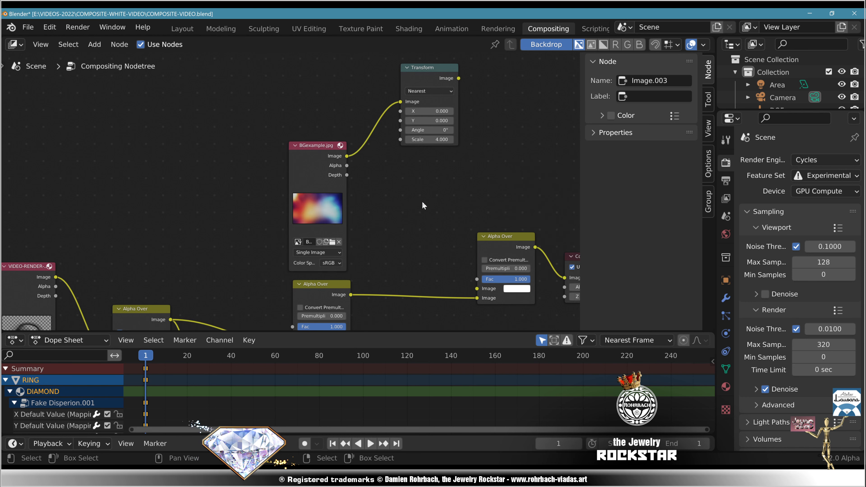
key(F11)
double_click(455, 161)
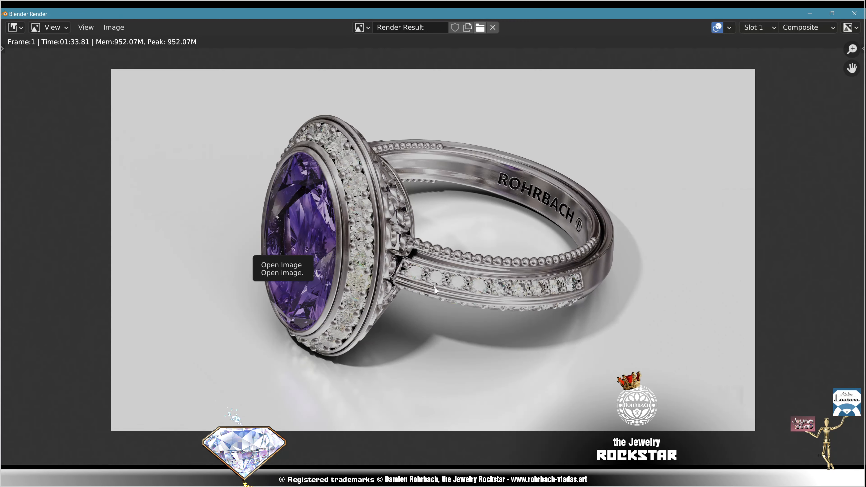